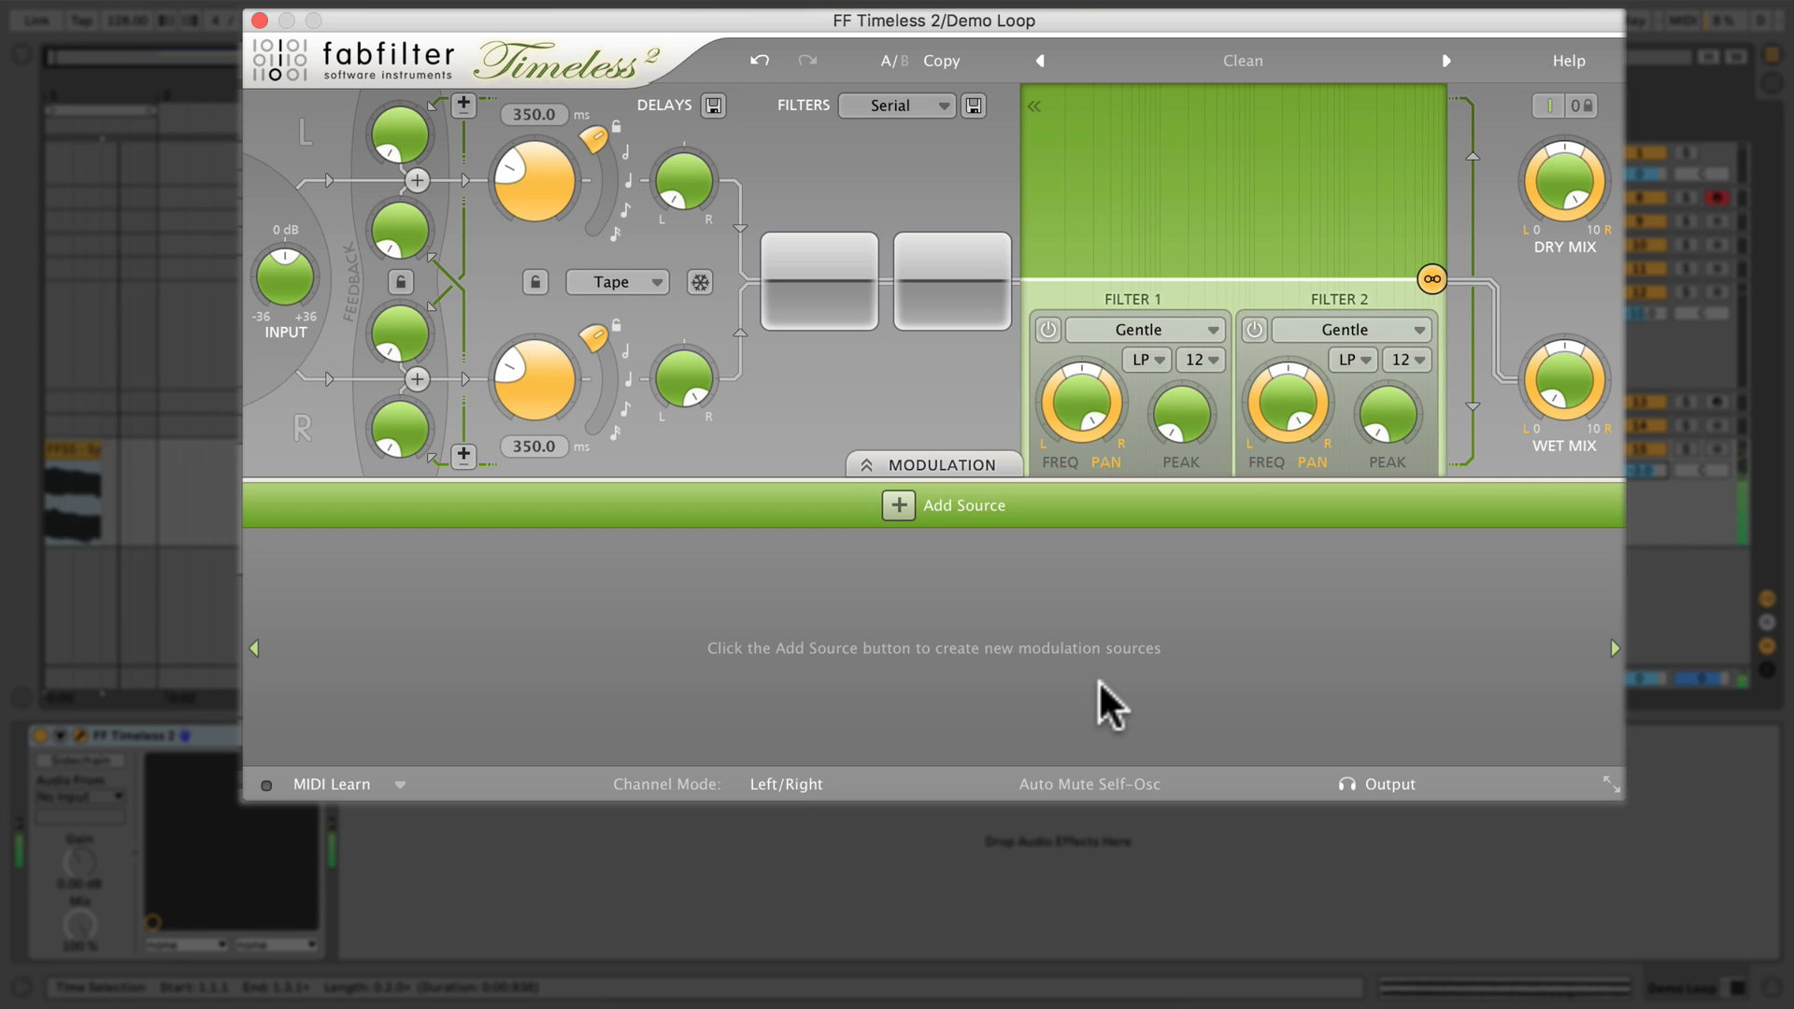
- Raise the wet mix level and increase the left delay's feedback to about 0.59
mouse_move(1559, 385)
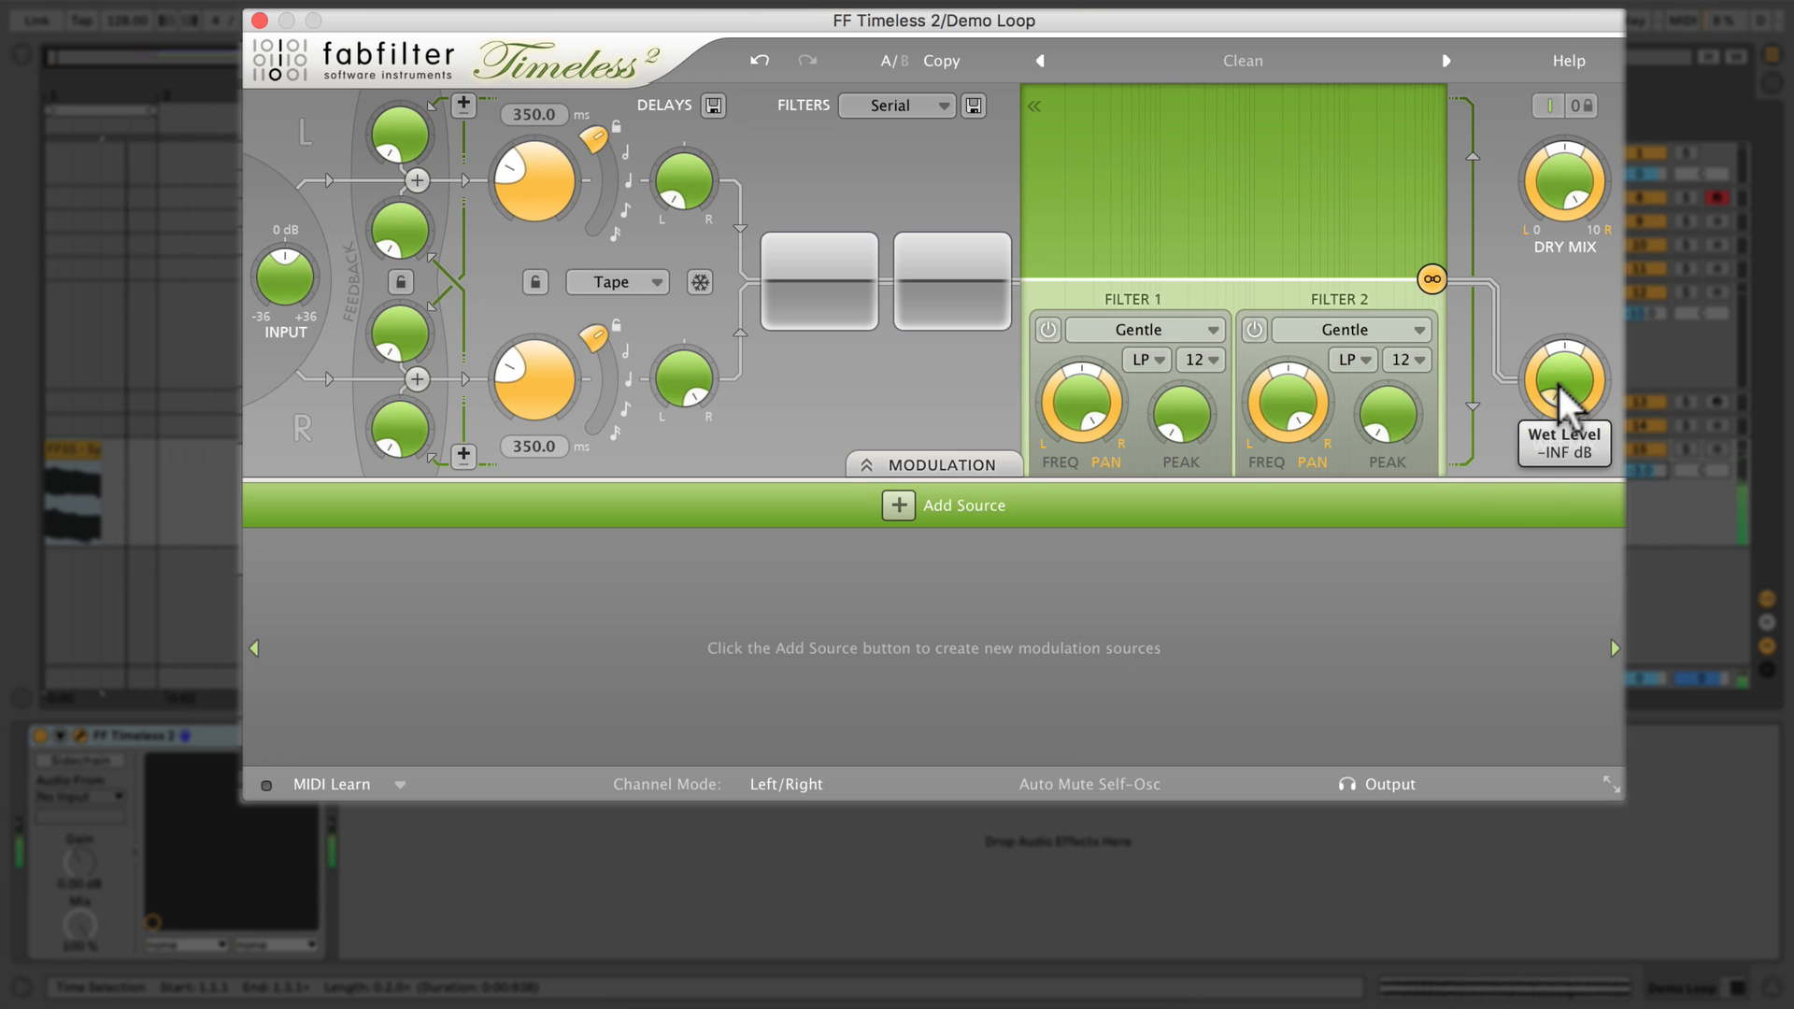
left_click_drag(1559, 393, 1554, 234)
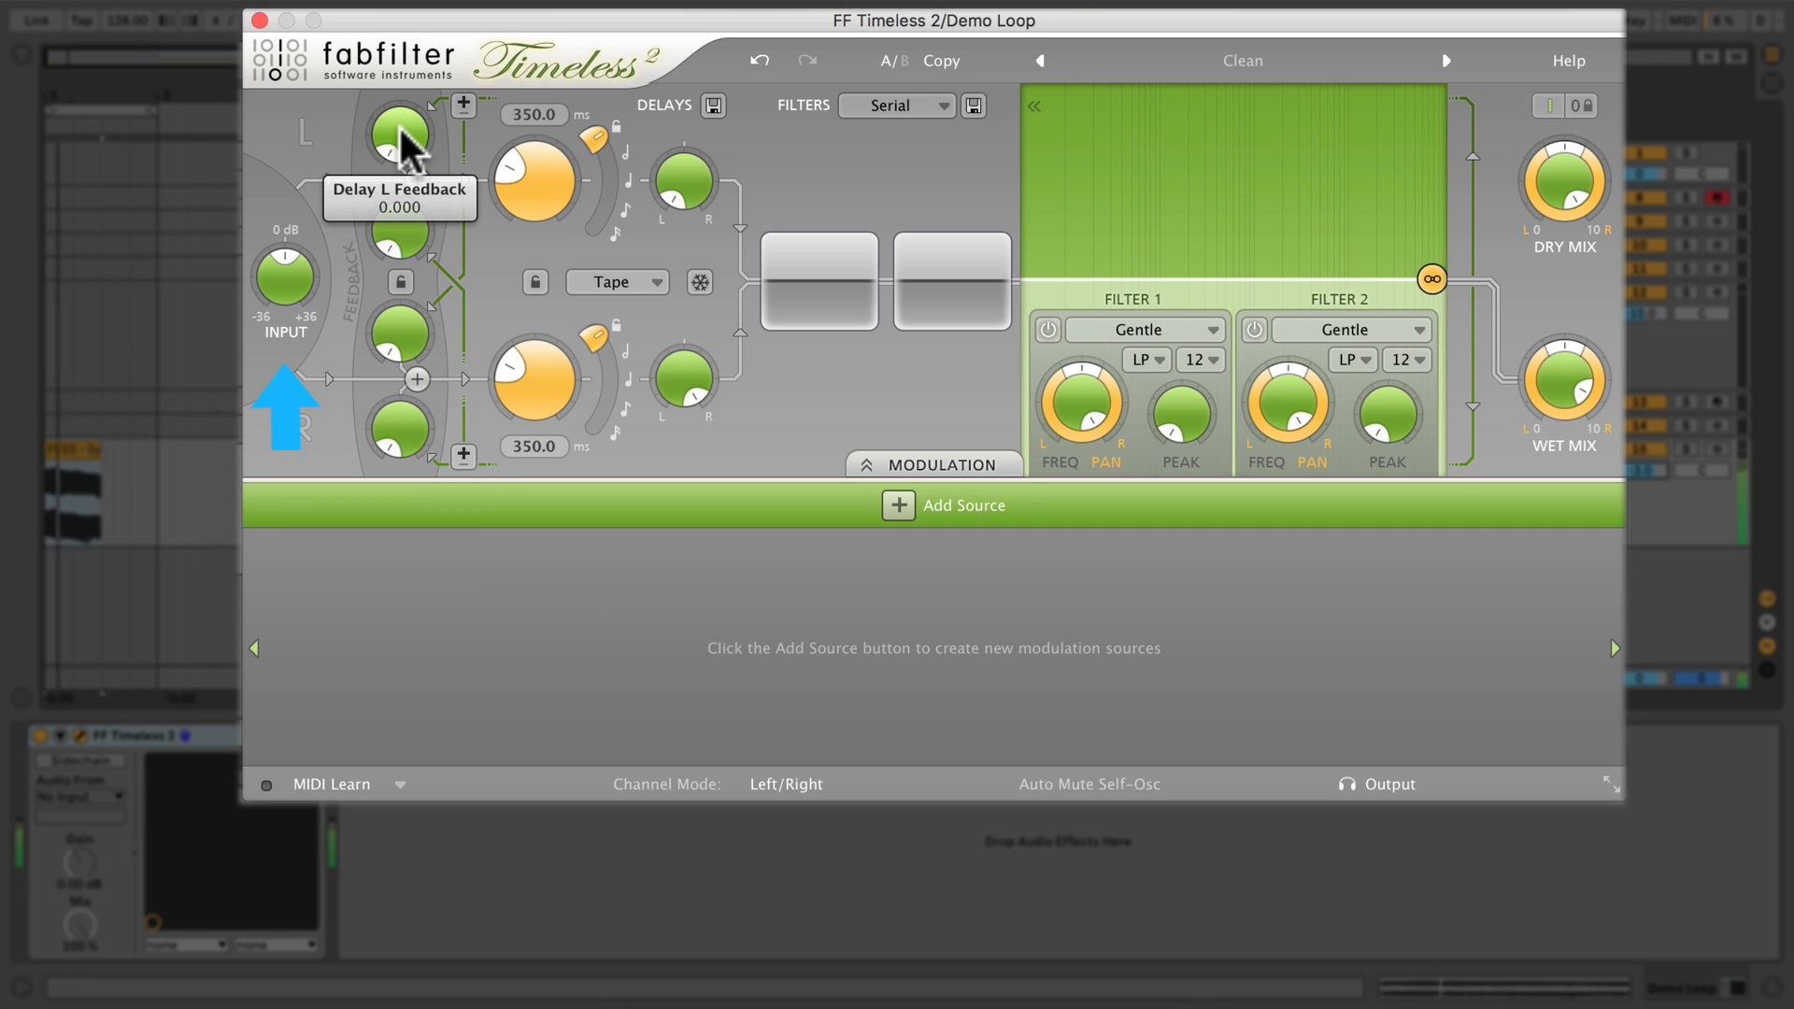
left_click_drag(405, 140, 416, 37)
left_click_drag(537, 13, 582, 3)
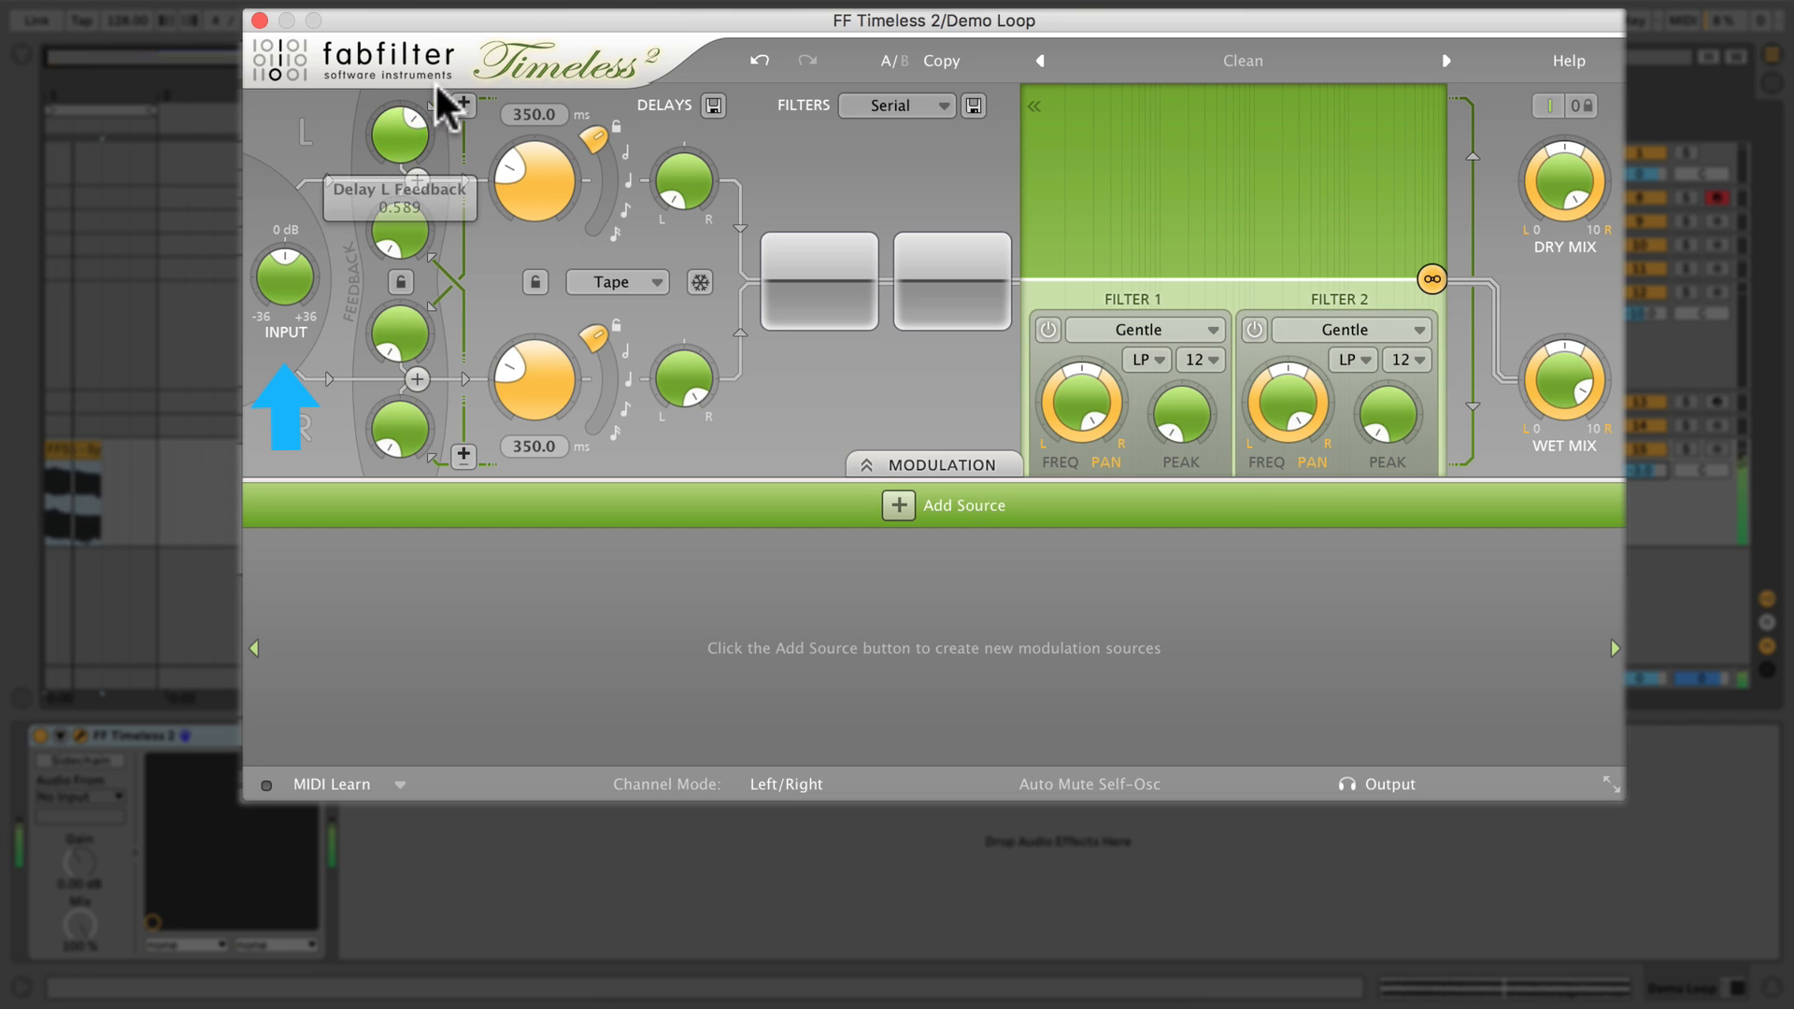
left_click_drag(407, 133, 412, 80)
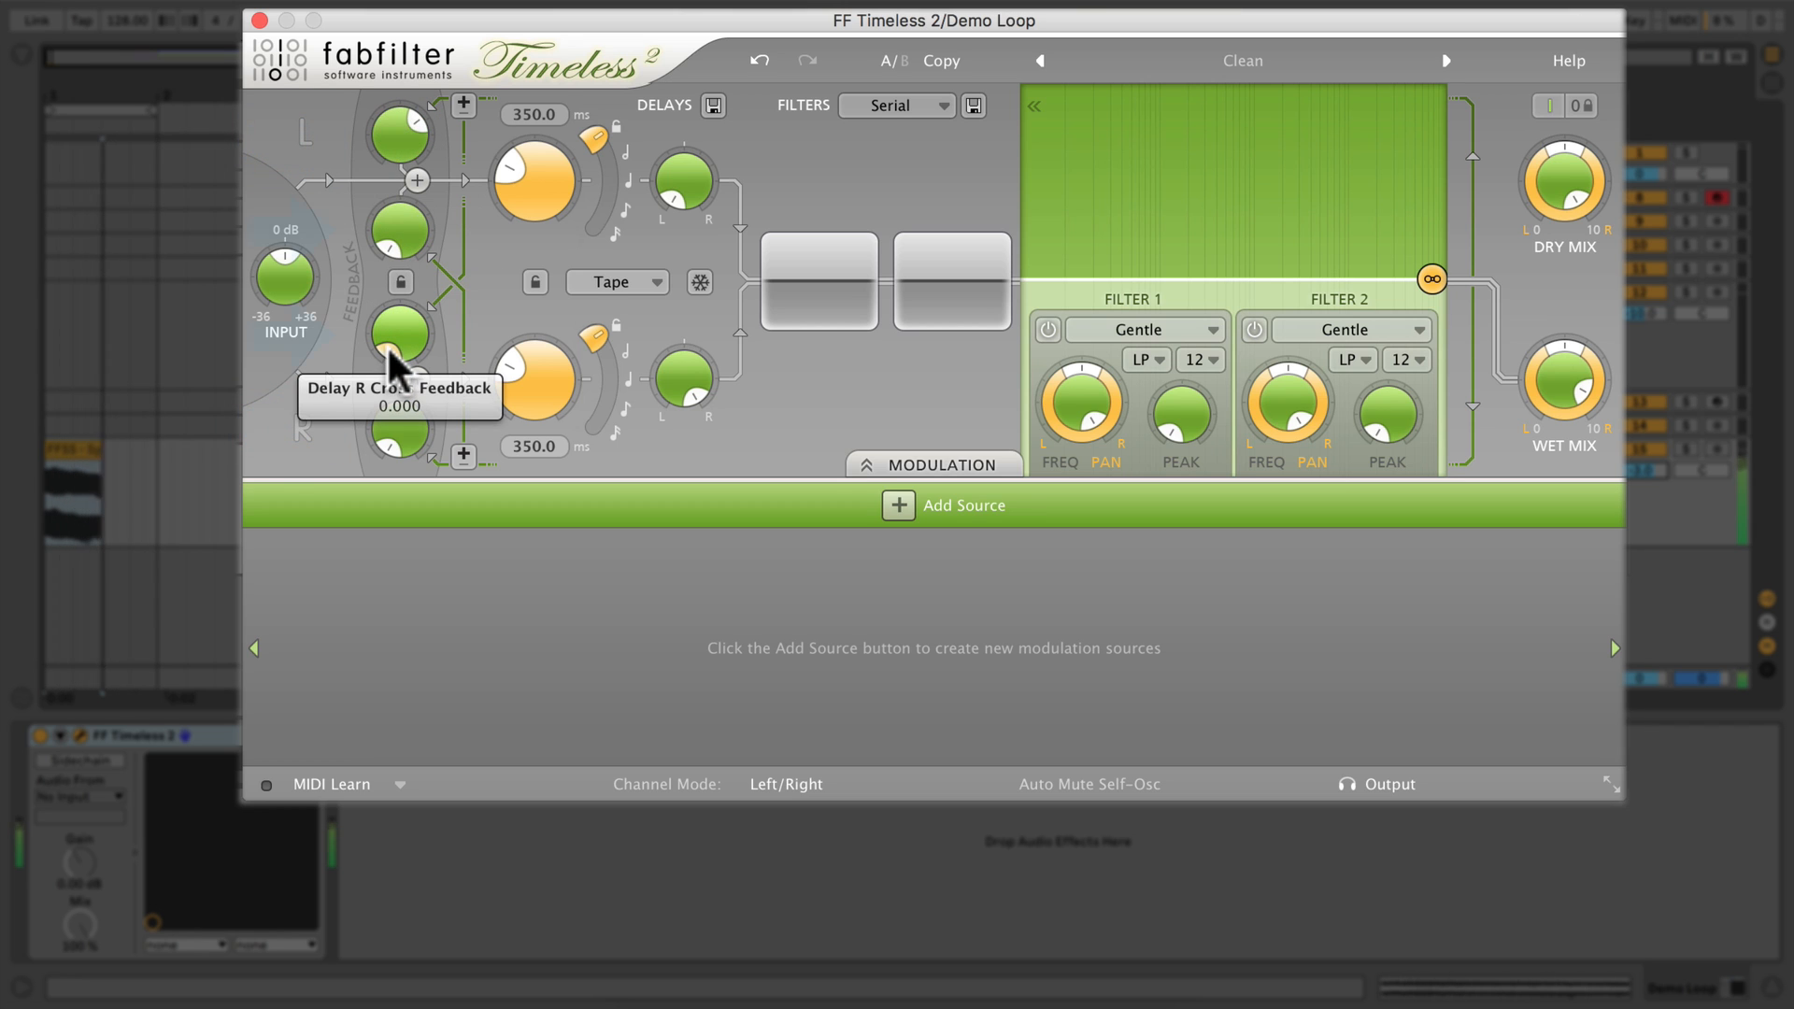
- Raise the right delay's cross feedback and lock the left and right feedback controls together
mouse_move(389, 342)
left_mouse_down()
mouse_move(398, 226)
mouse_move(478, 301)
mouse_move(474, 332)
mouse_move(394, 330)
left_mouse_up()
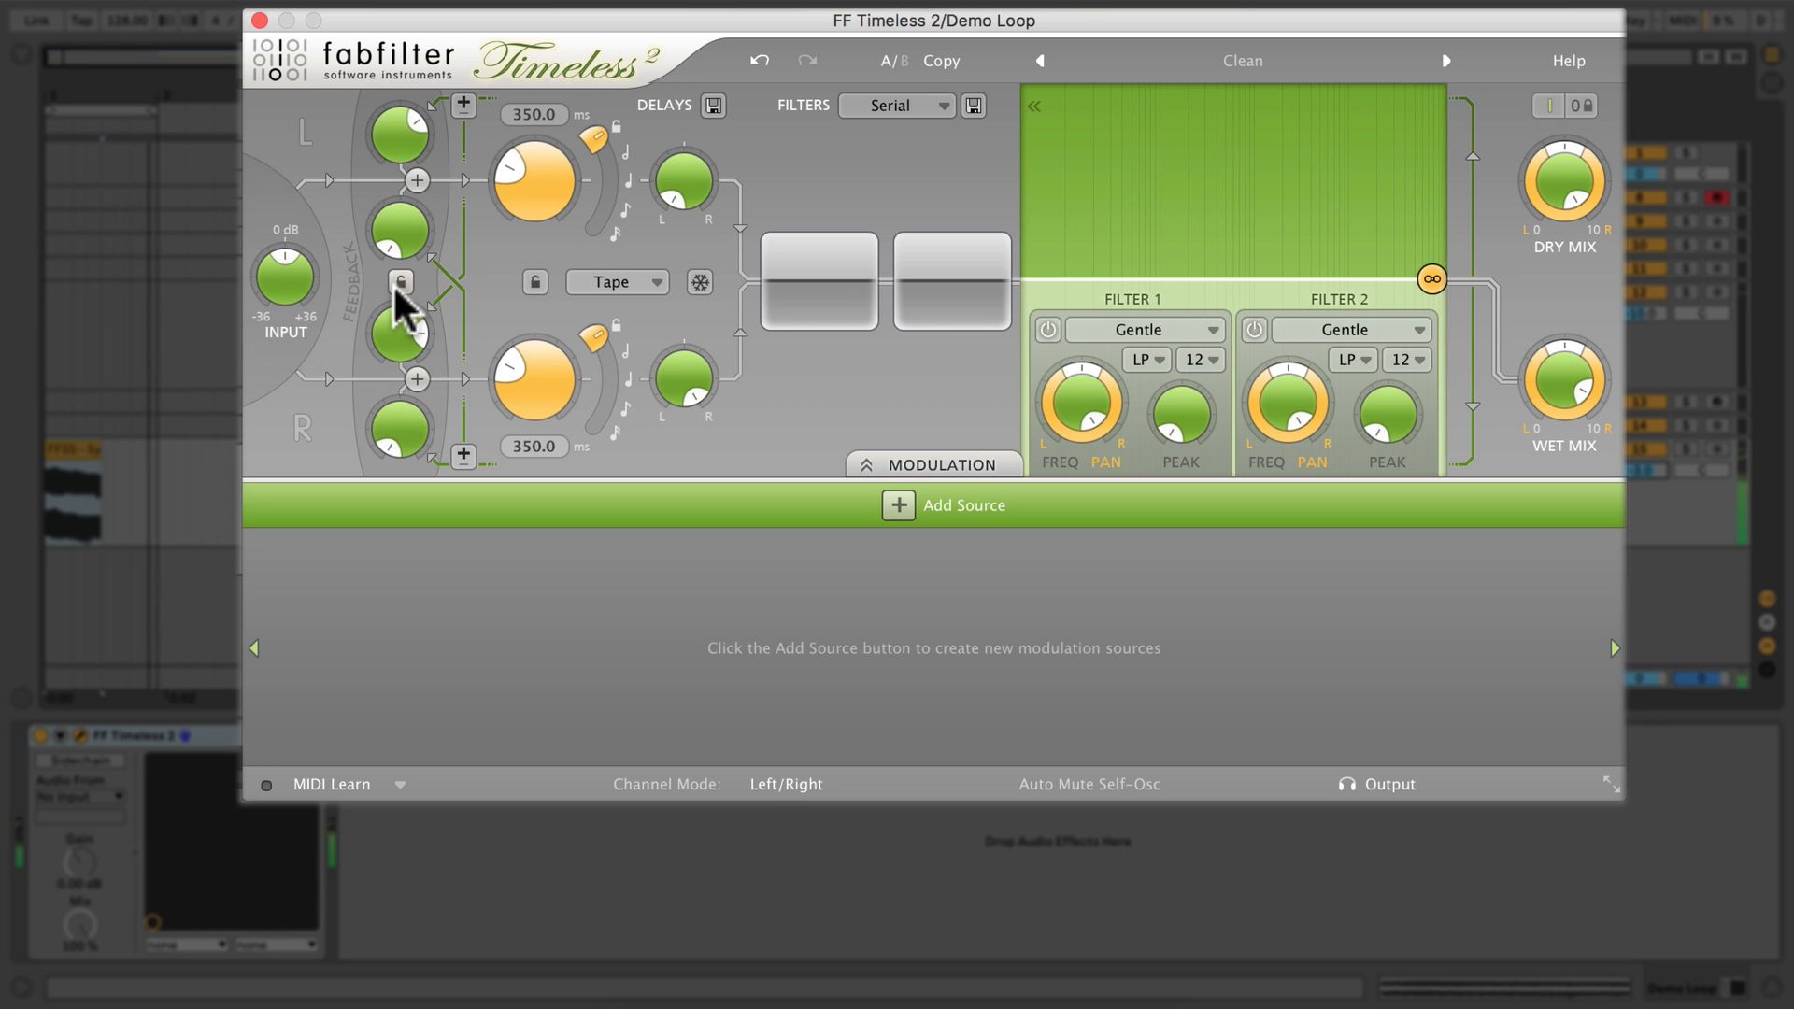
left_click(398, 285)
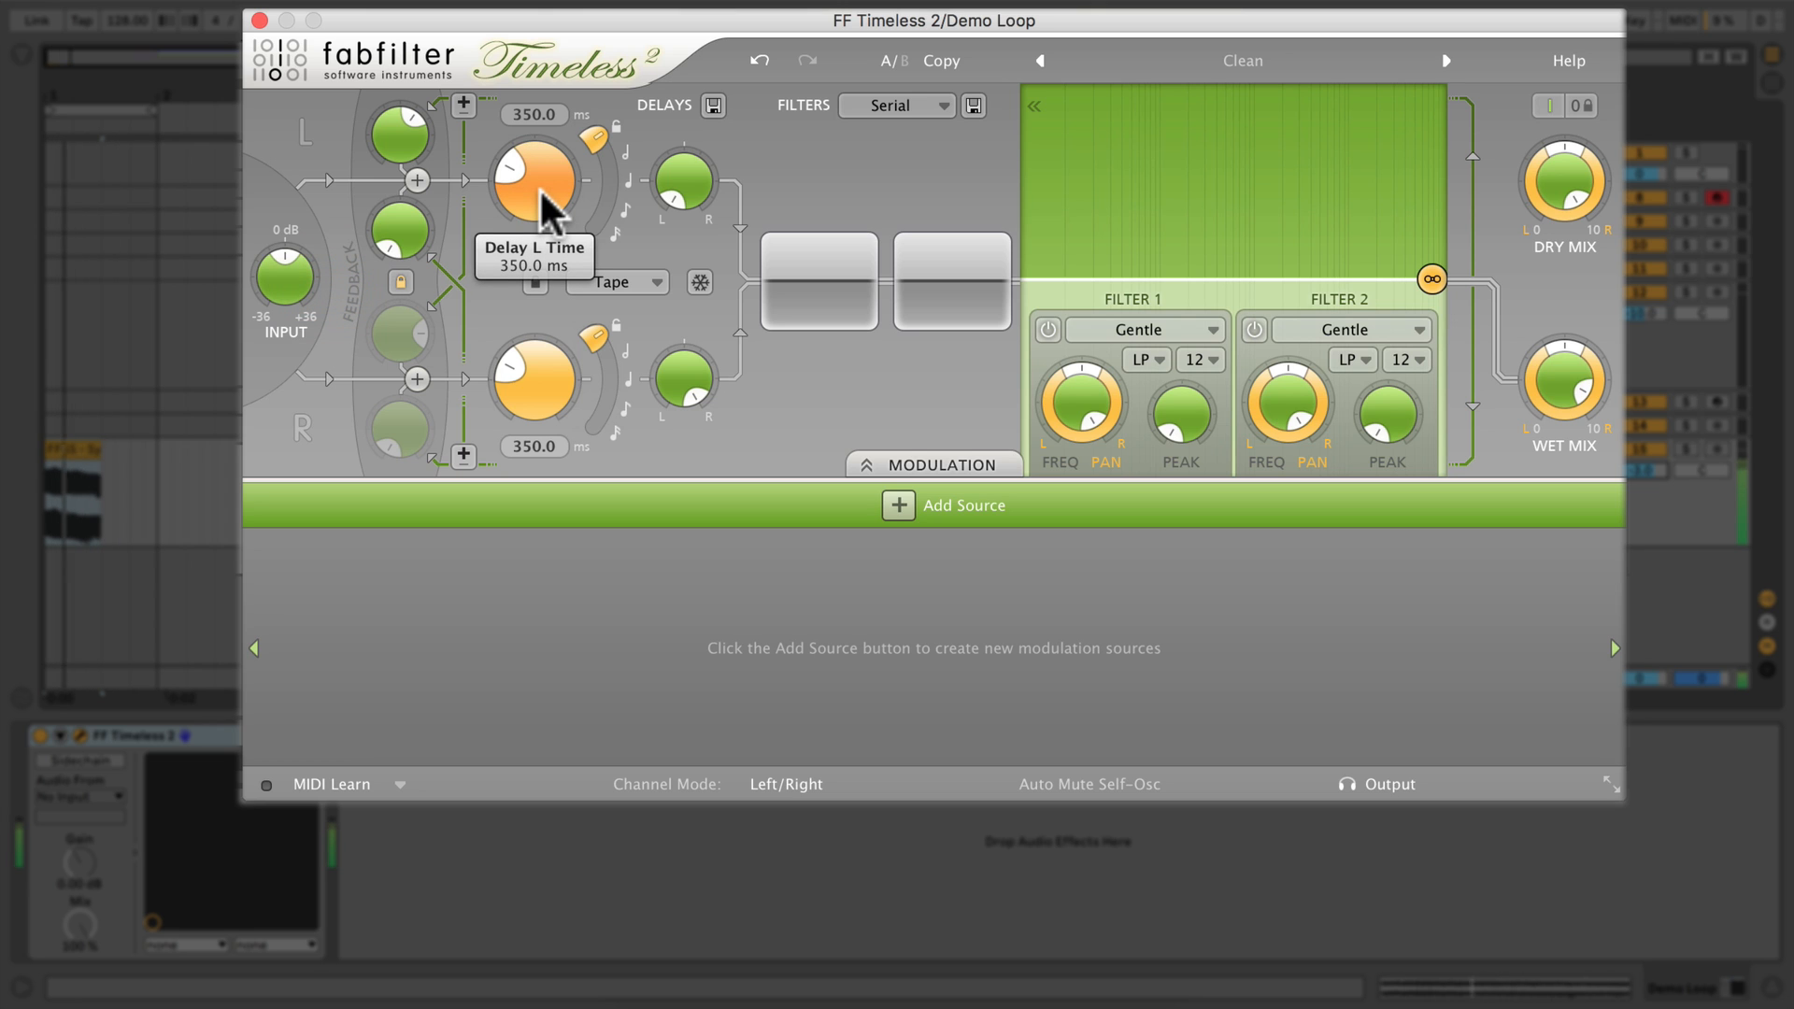
- Set the left delay time to 419.6 ms, try syncing it to a note value, and return it to free milliseconds
mouse_move(542, 194)
left_mouse_down()
mouse_move(537, 93)
mouse_move(556, 56)
mouse_move(574, 138)
mouse_move(563, 230)
left_mouse_up()
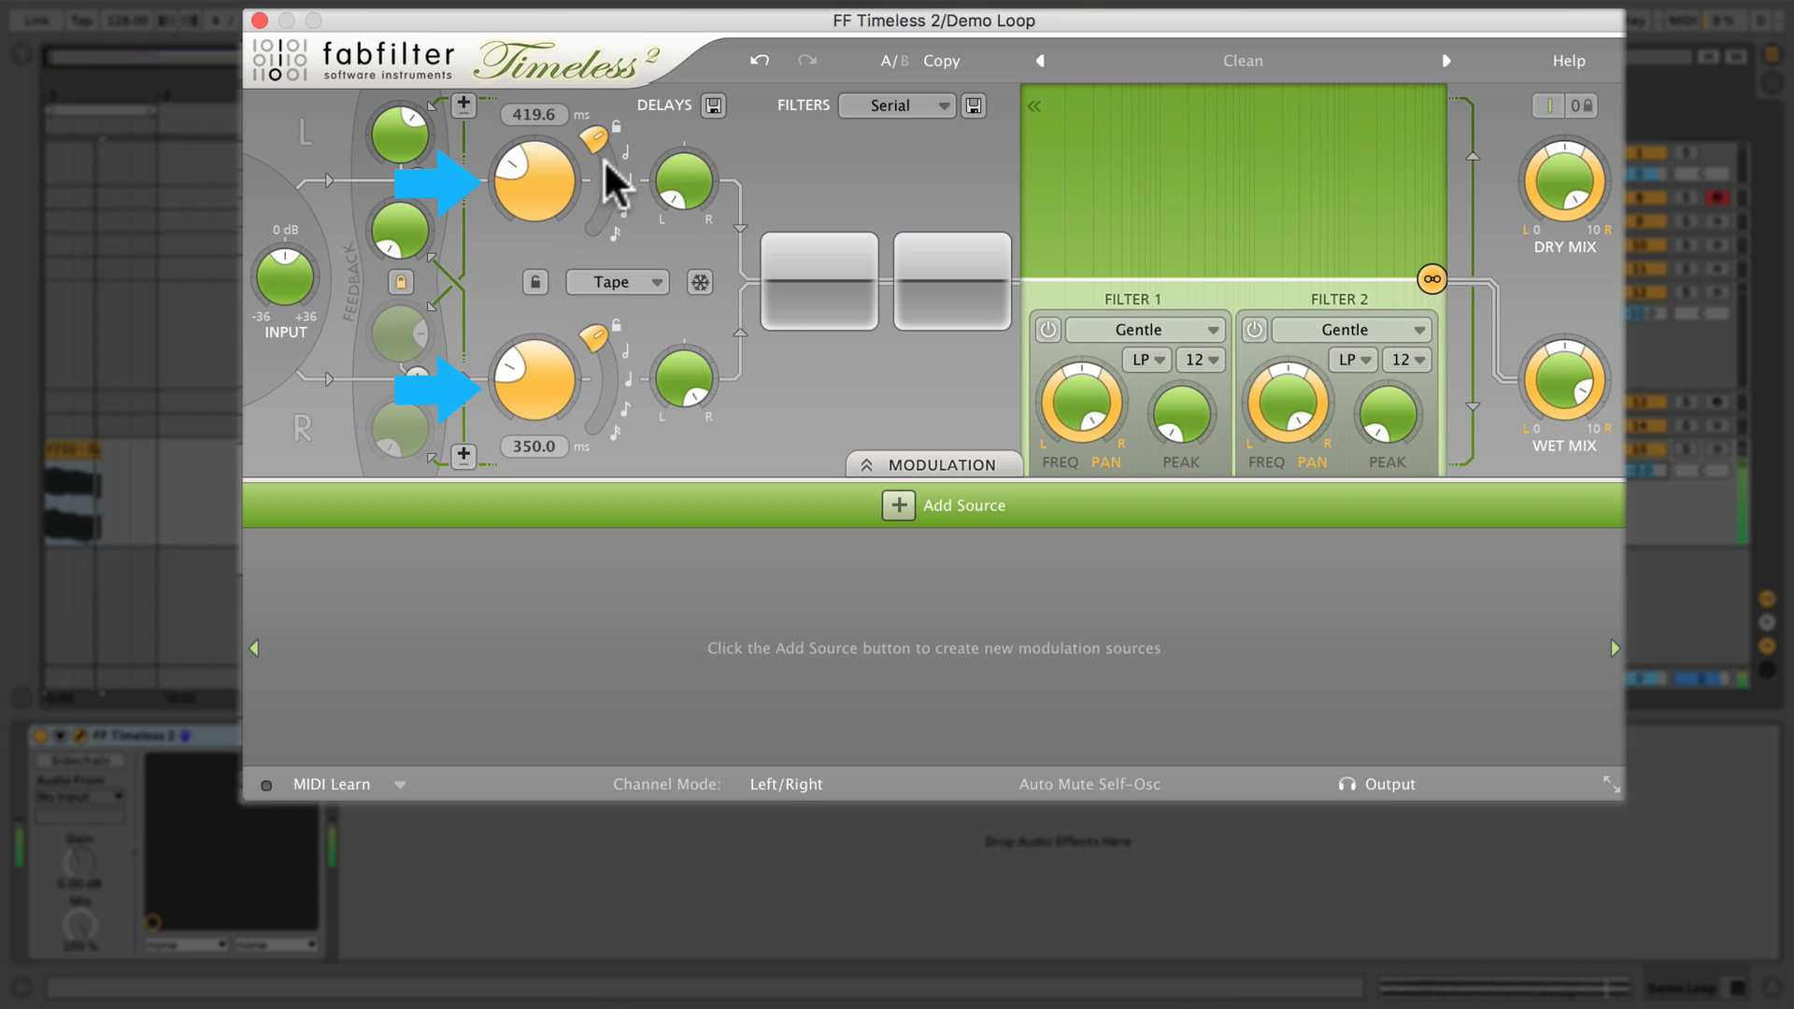
left_click_drag(597, 142, 605, 182)
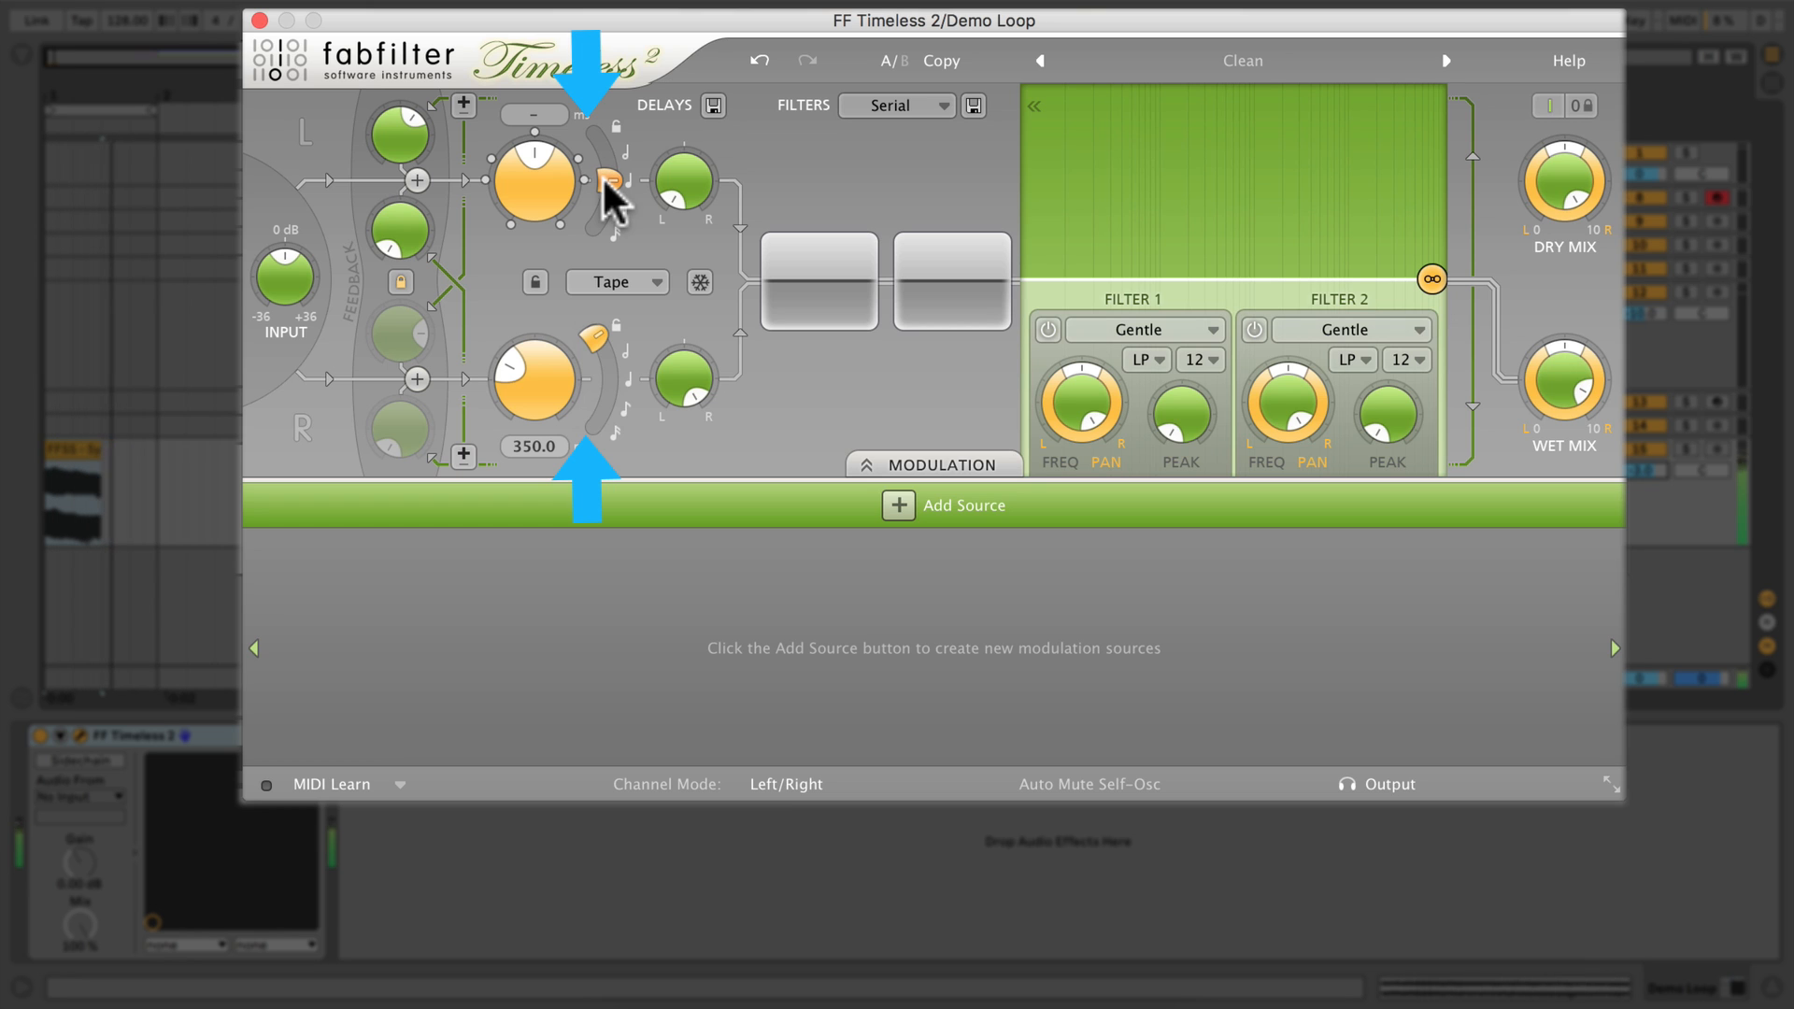
left_click_drag(613, 196, 587, 126)
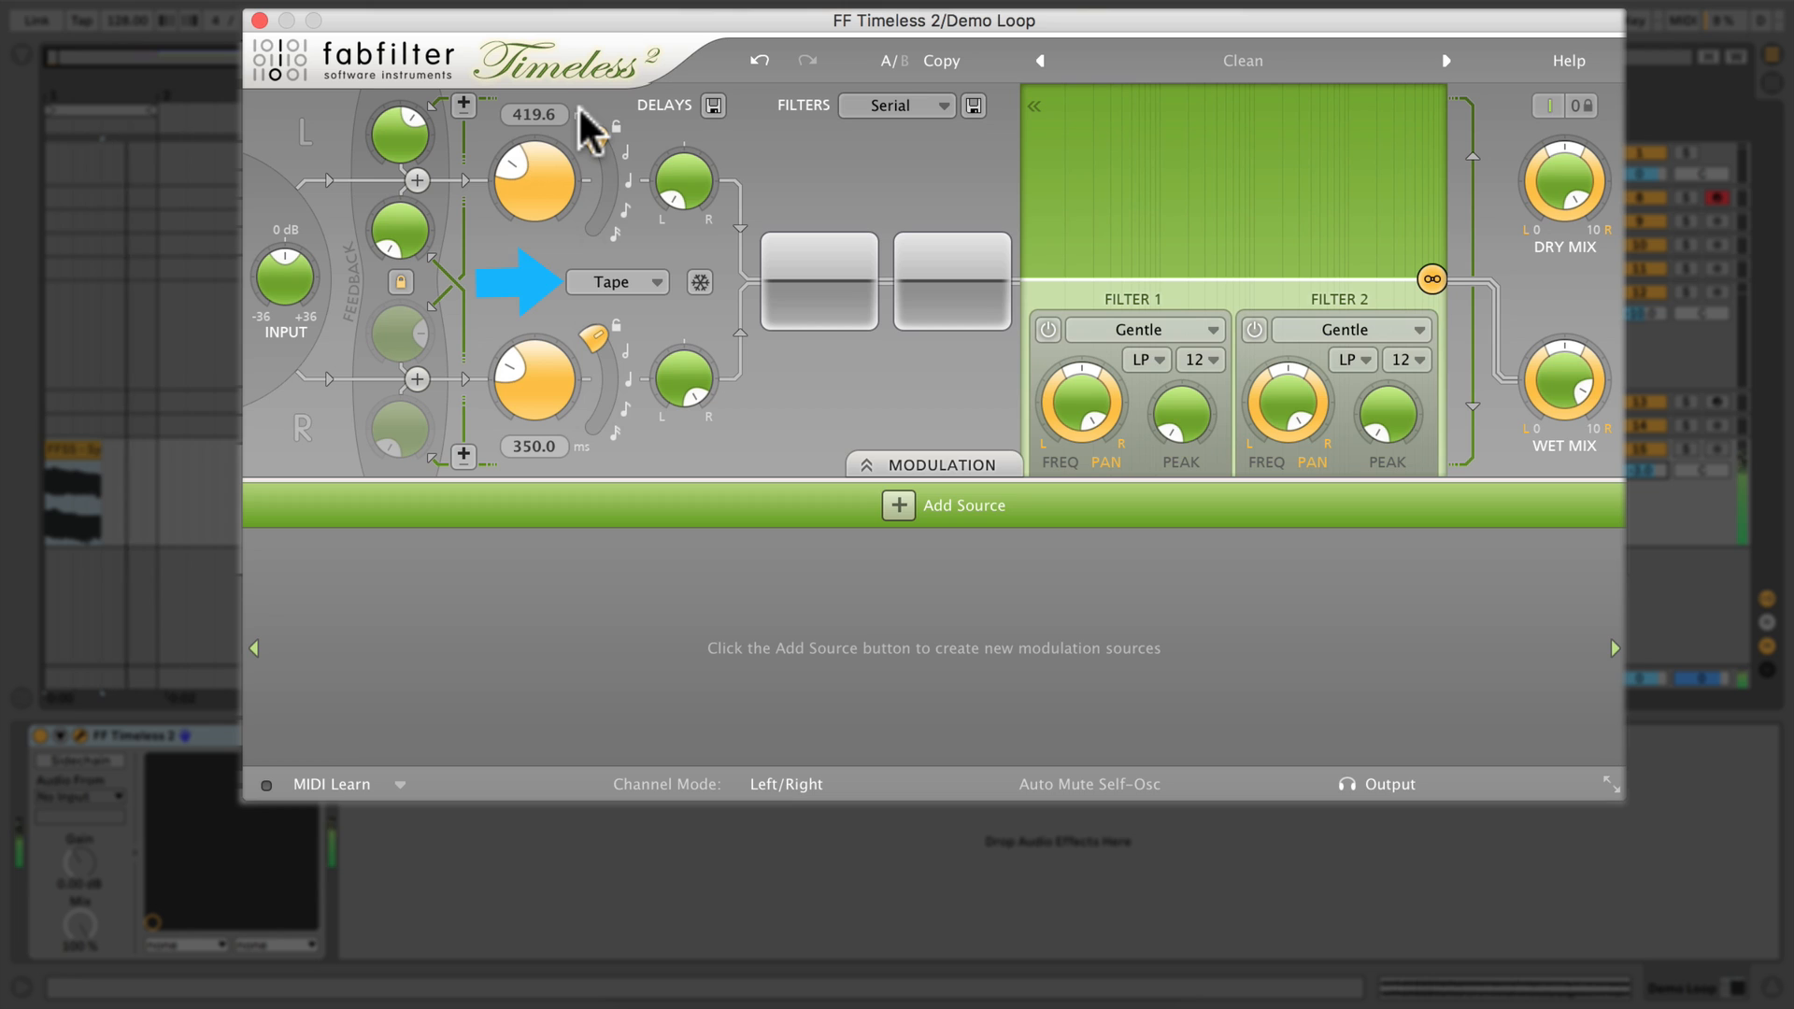
- Switch the delay mode to Stretch, set the left delay time to 574.6 ms, and return the mode to Tape
left_click(644, 282)
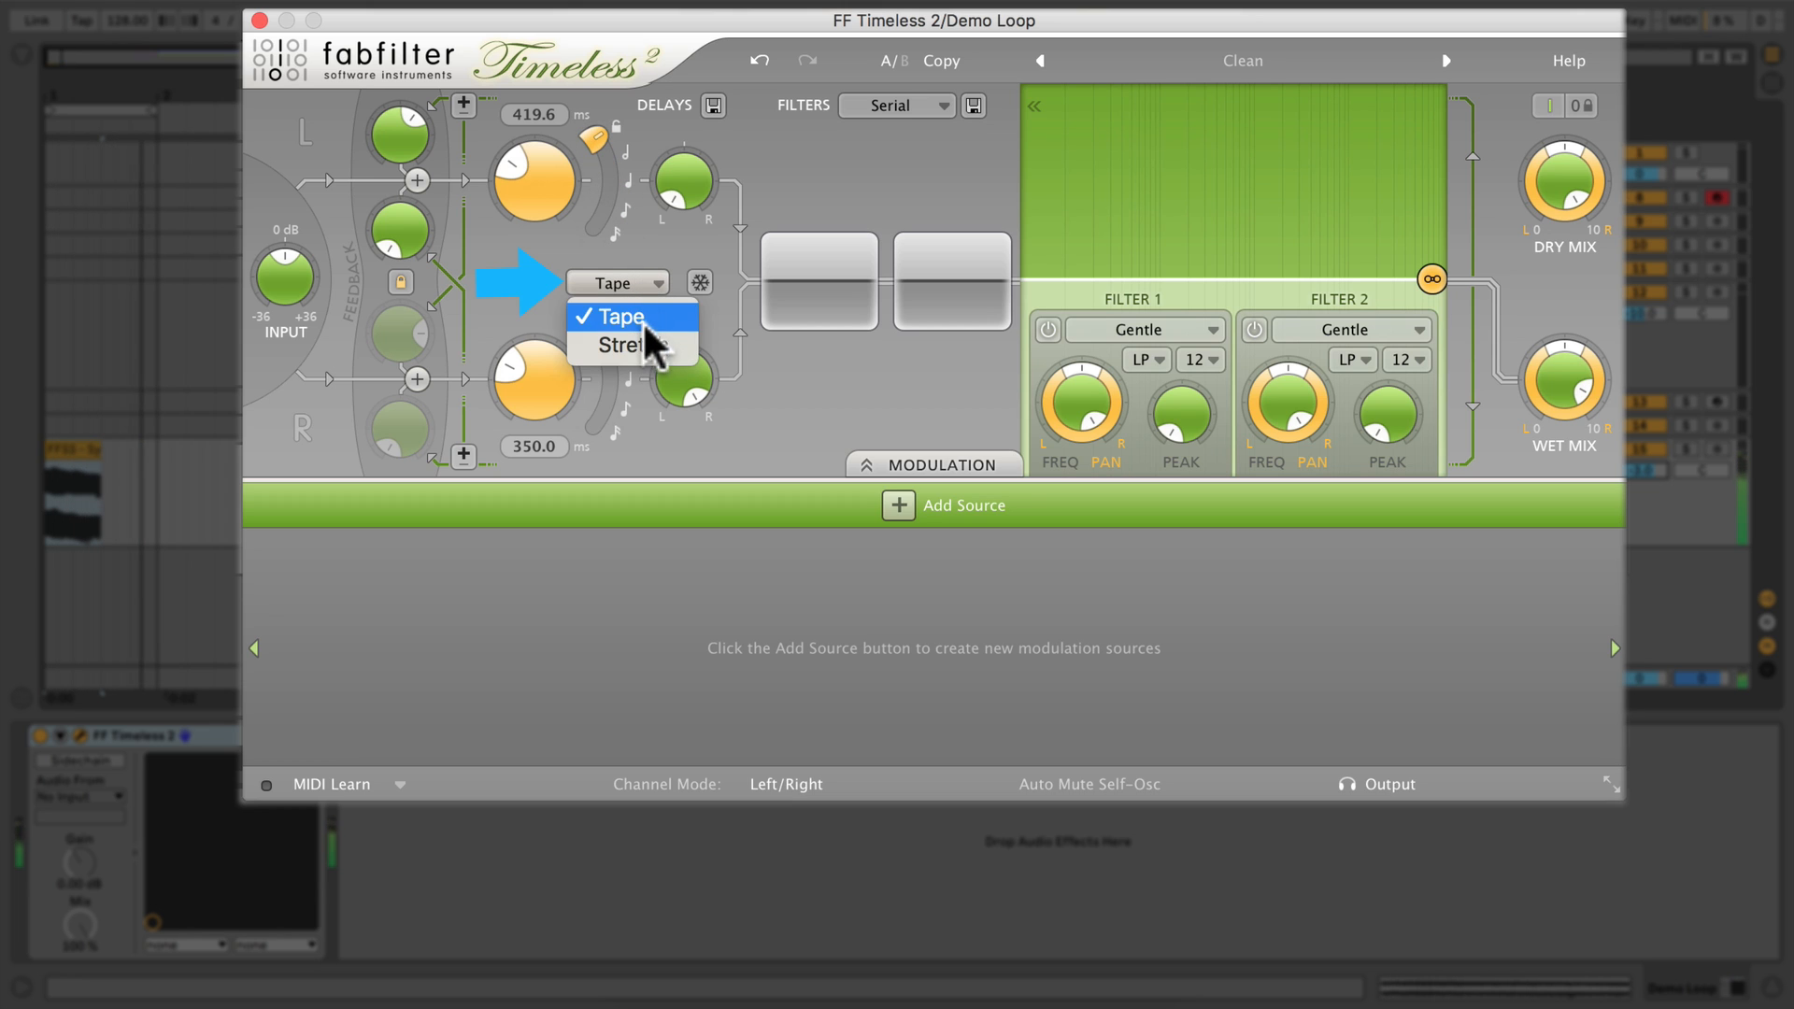
left_click(652, 348)
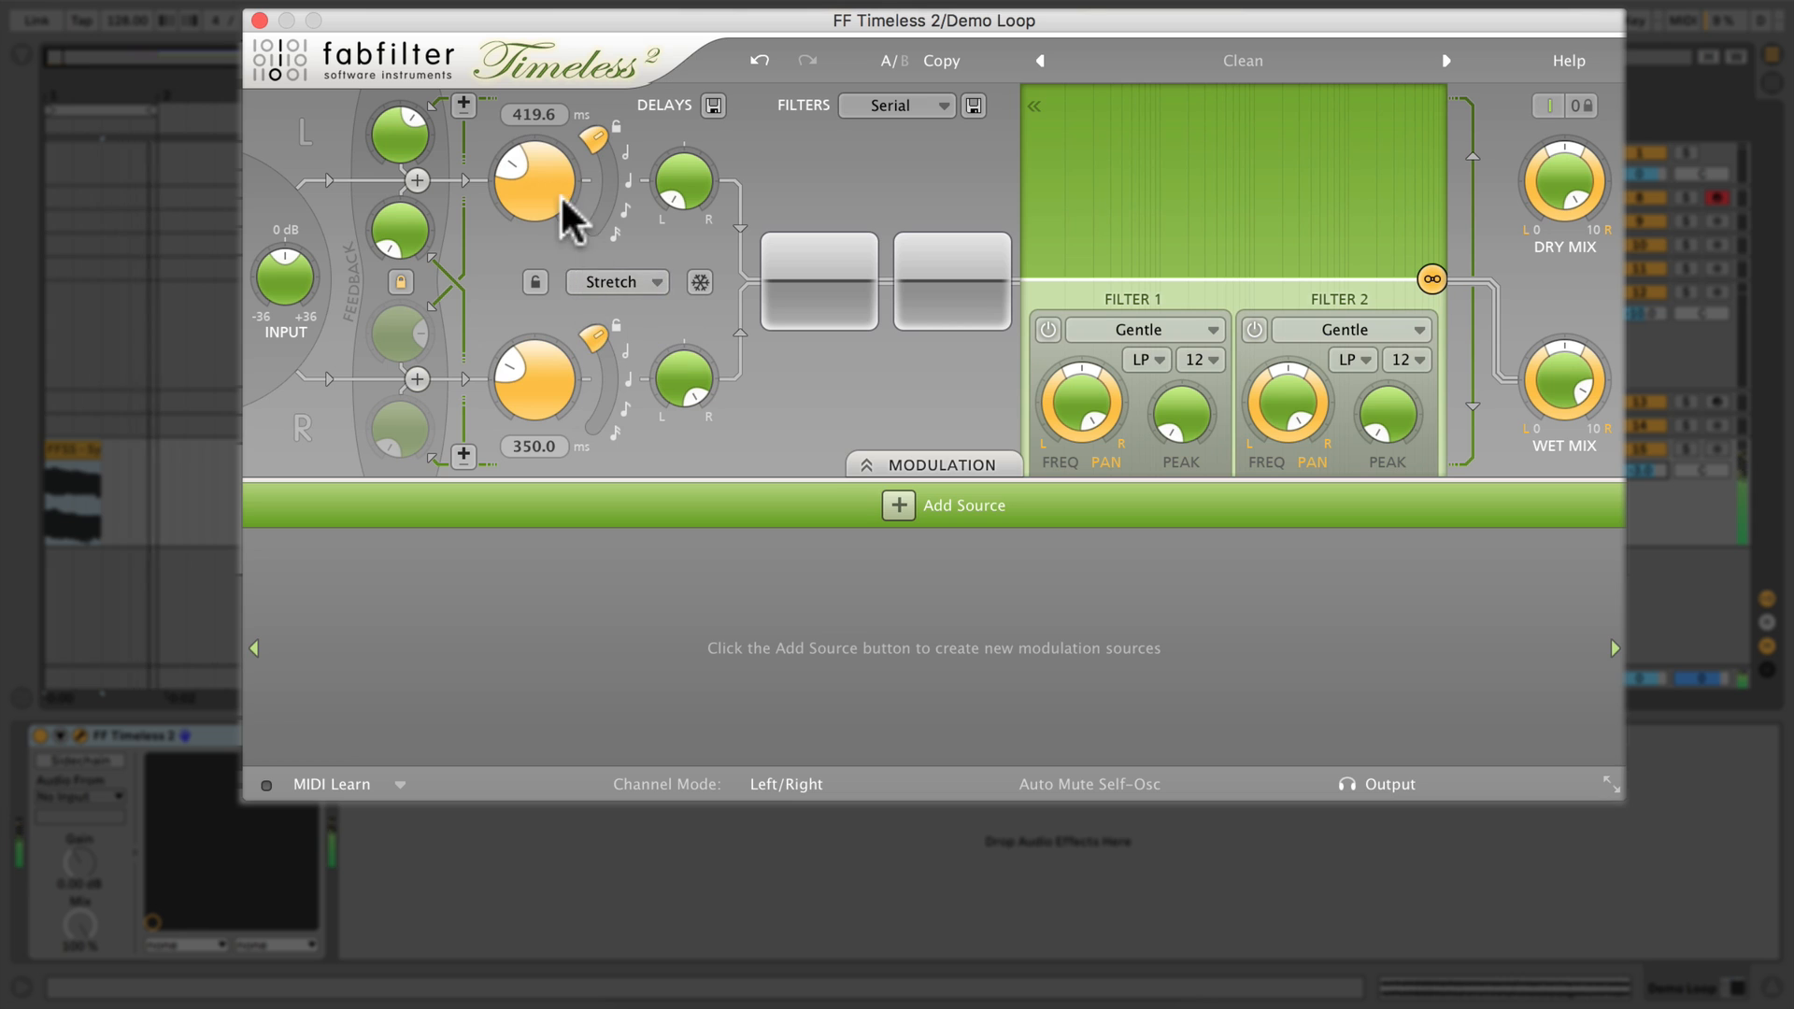
left_click_drag(573, 220, 617, 248)
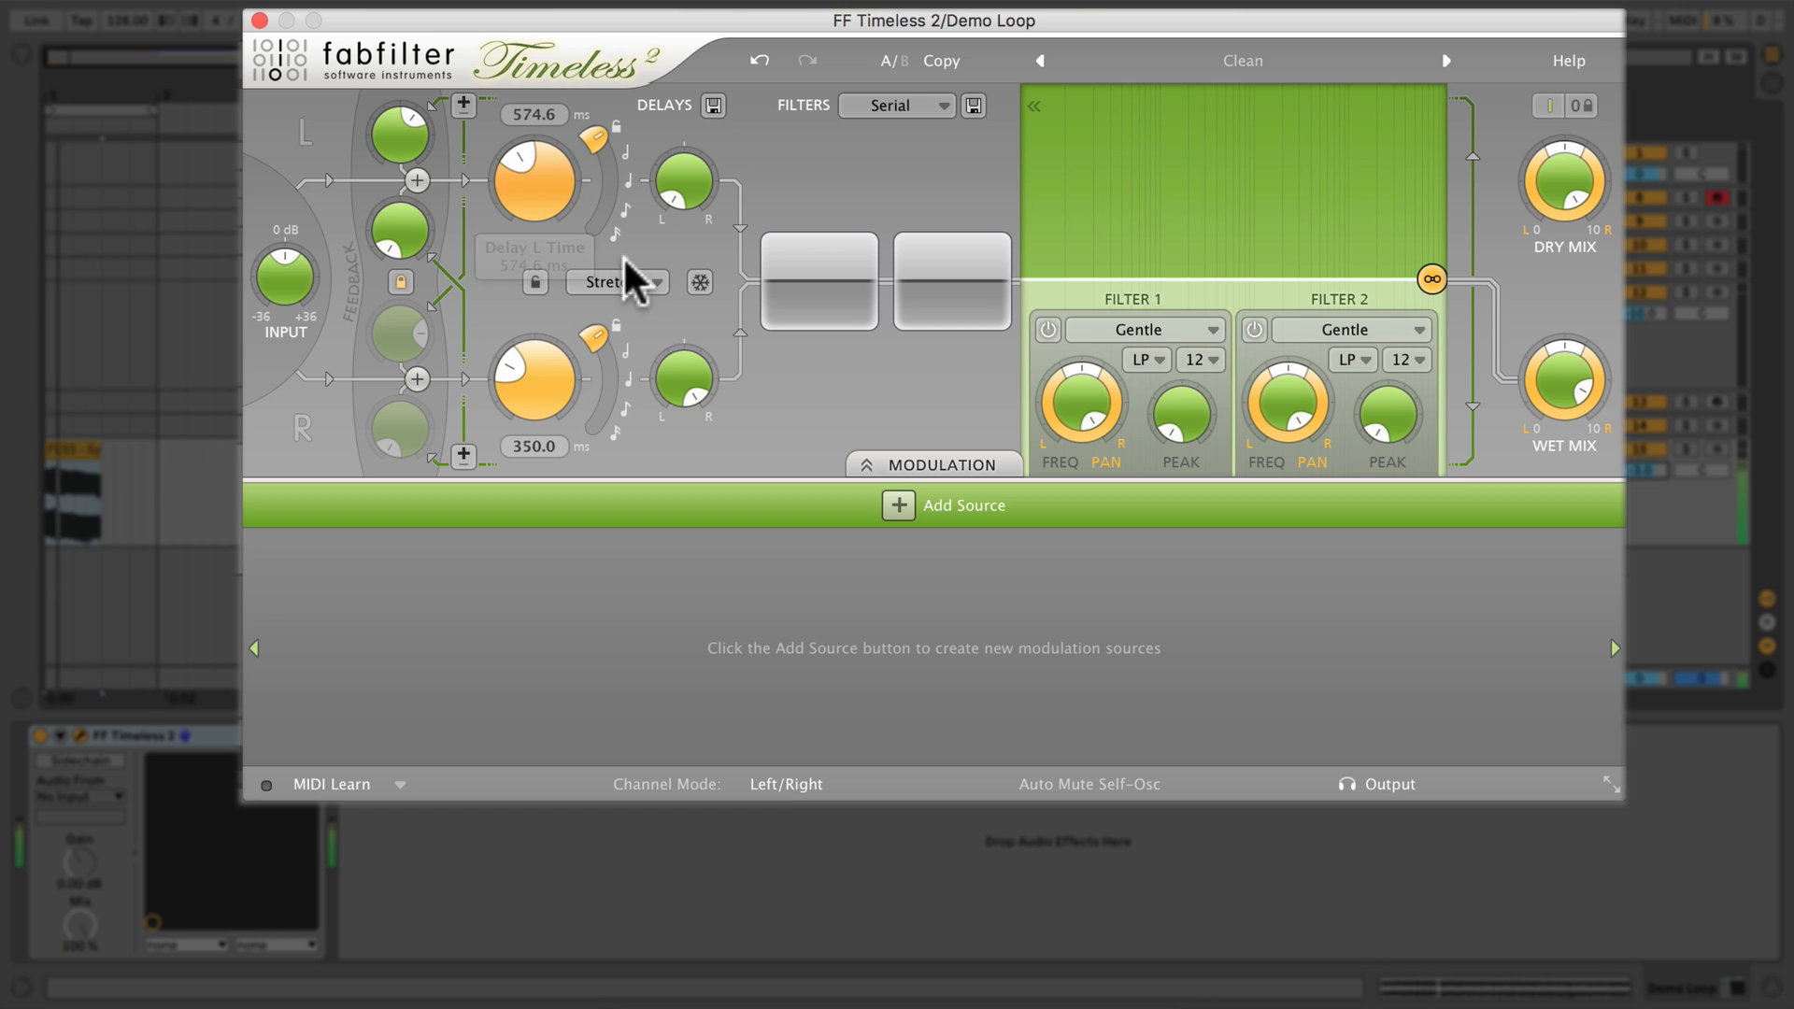
left_click(632, 286)
left_click(633, 318)
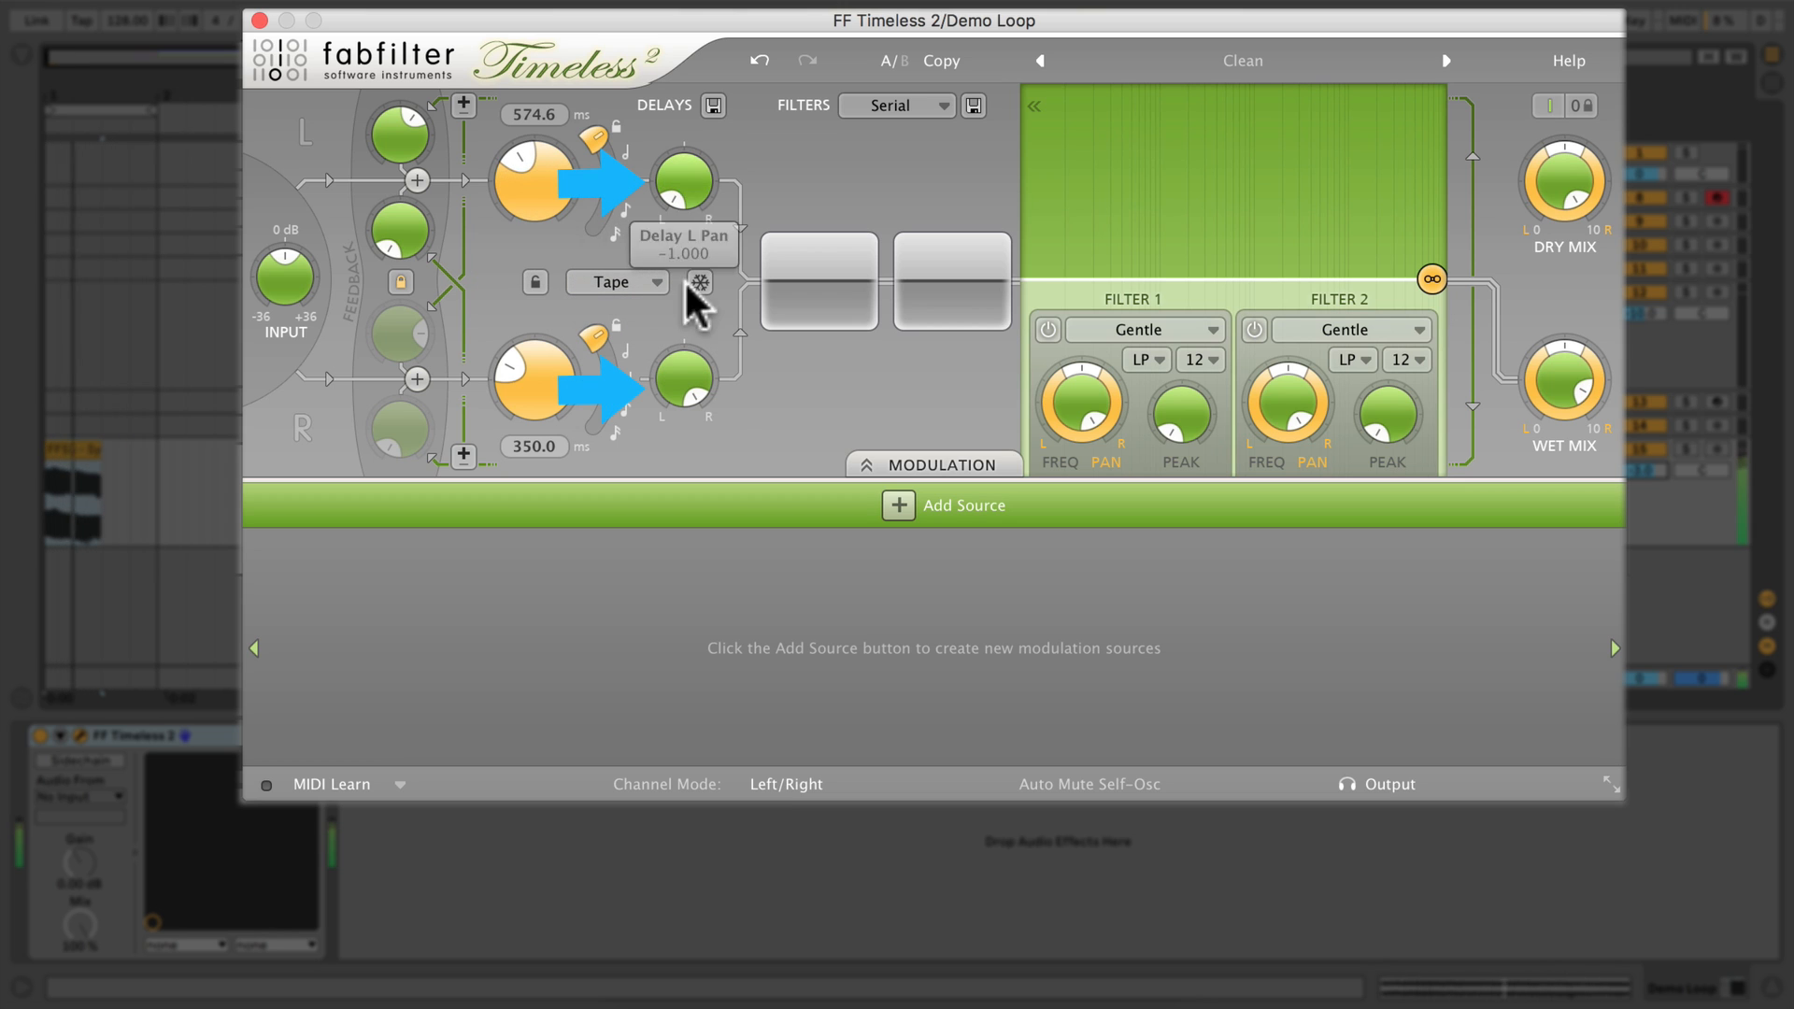
- Try panning the right delay fully left to -1.000 and return it to the right
left_click_drag(687, 367, 637, 727)
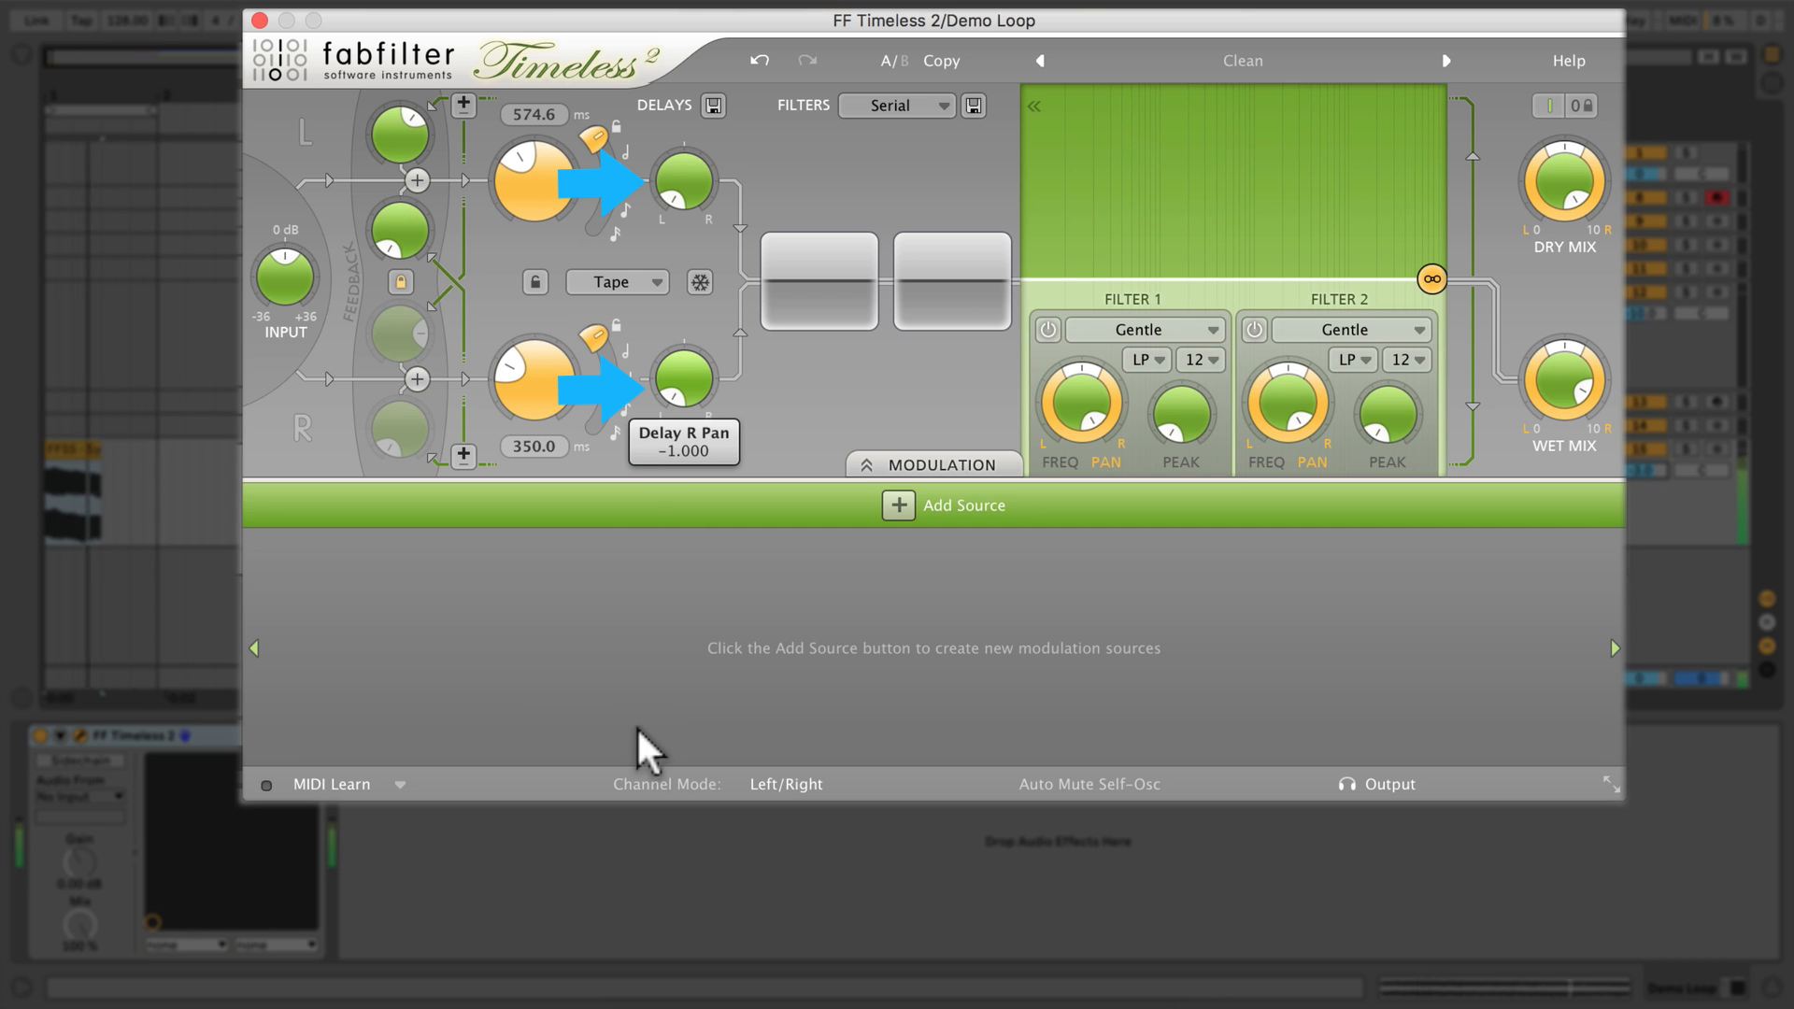
mouse_move(650, 748)
left_mouse_down()
mouse_move(629, 561)
mouse_move(769, 361)
mouse_move(709, 413)
left_mouse_up()
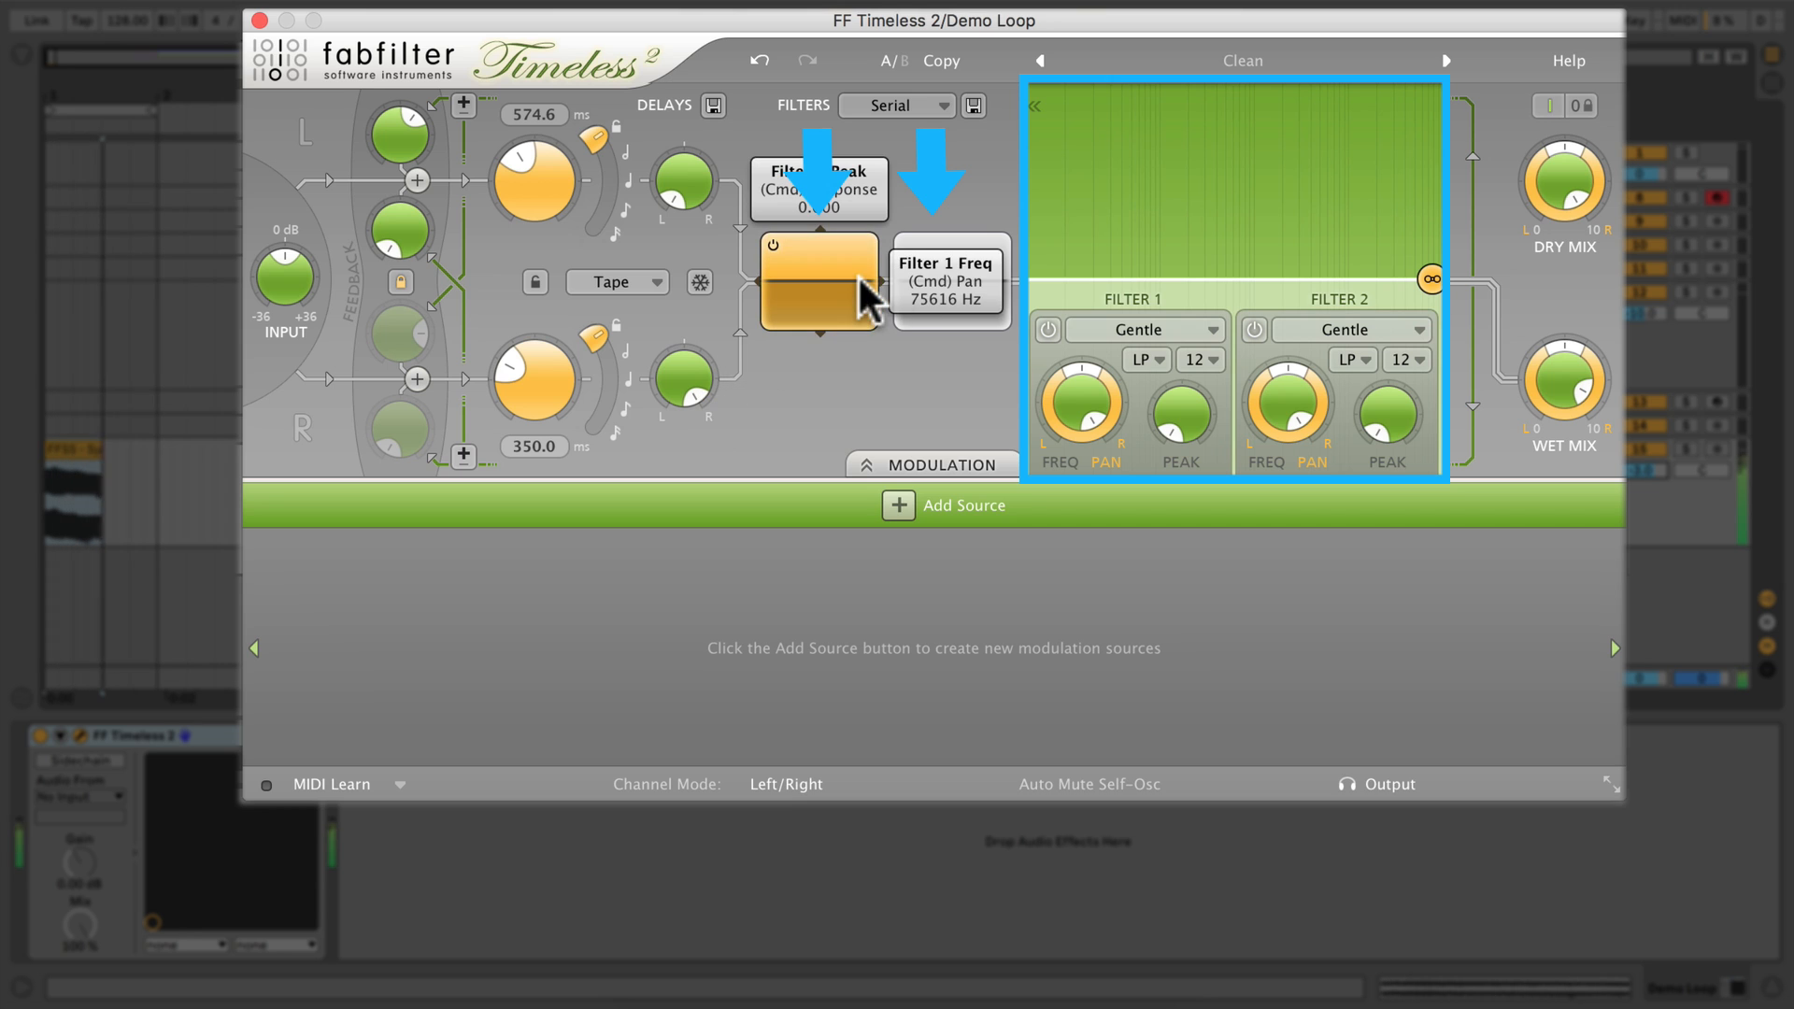
- Turn Filter 1 off and on again, and change its filter style to Hard
left_click(1046, 333)
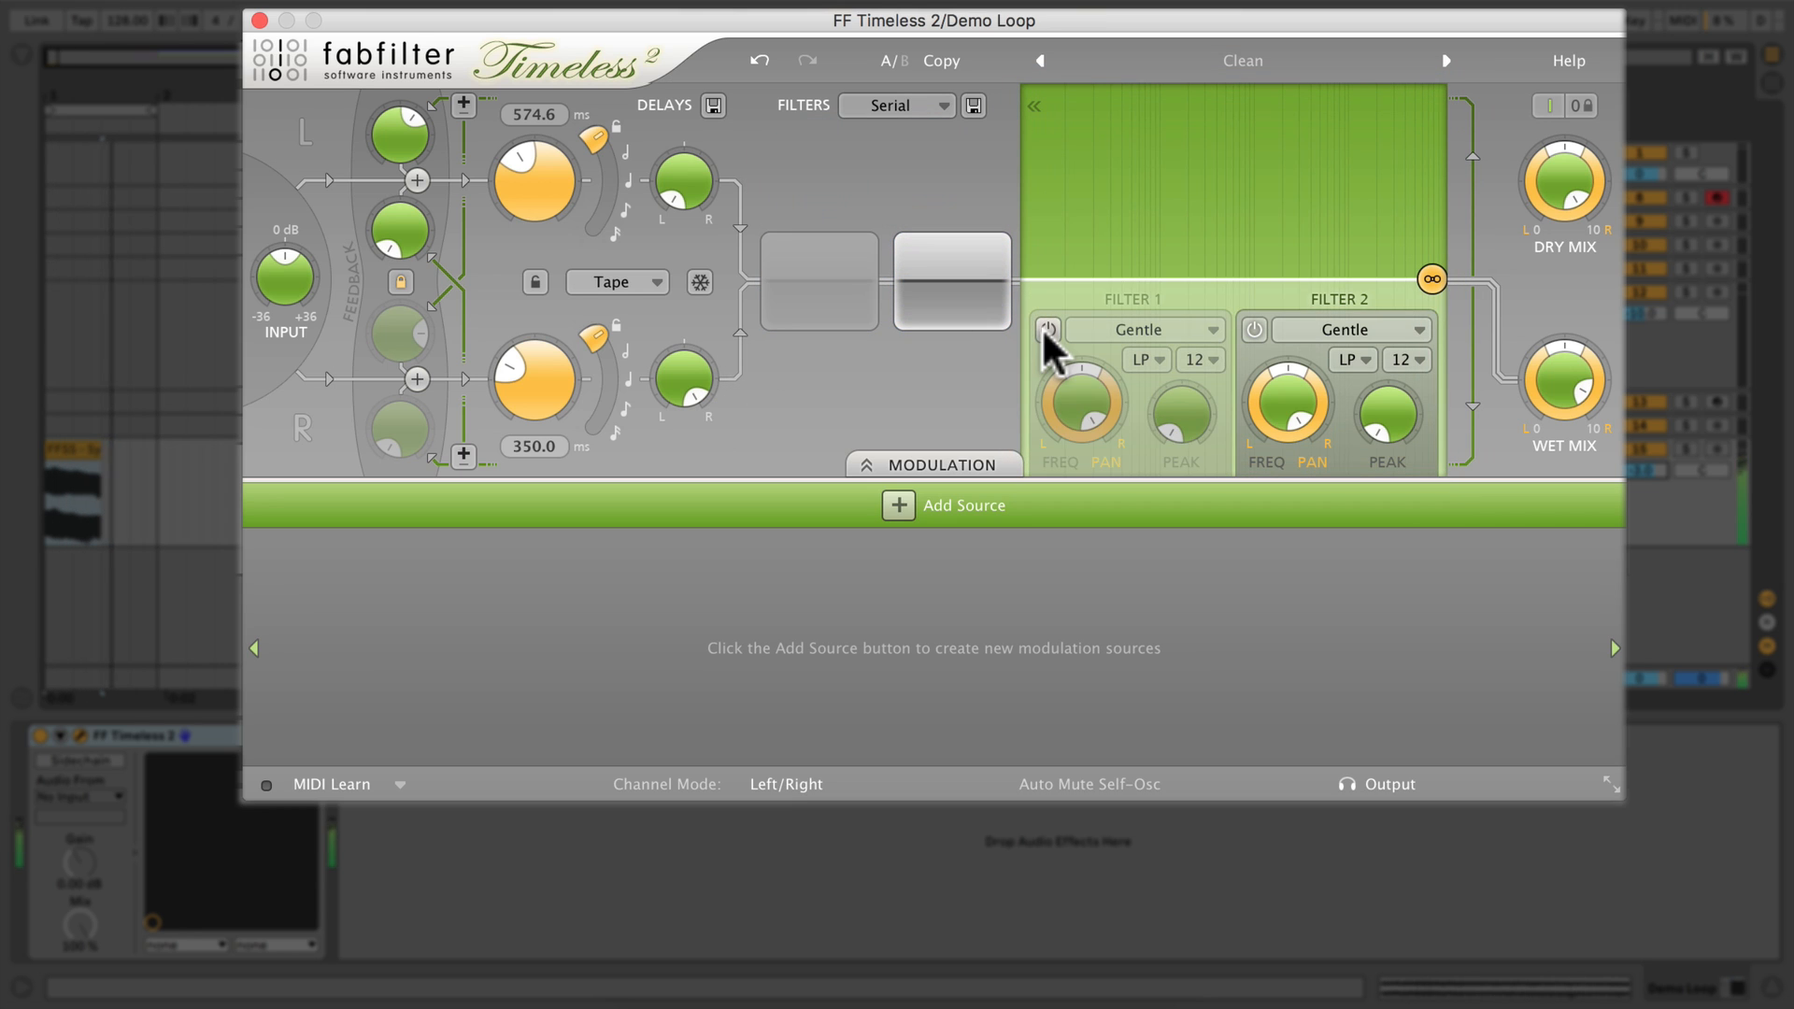
left_click(1047, 333)
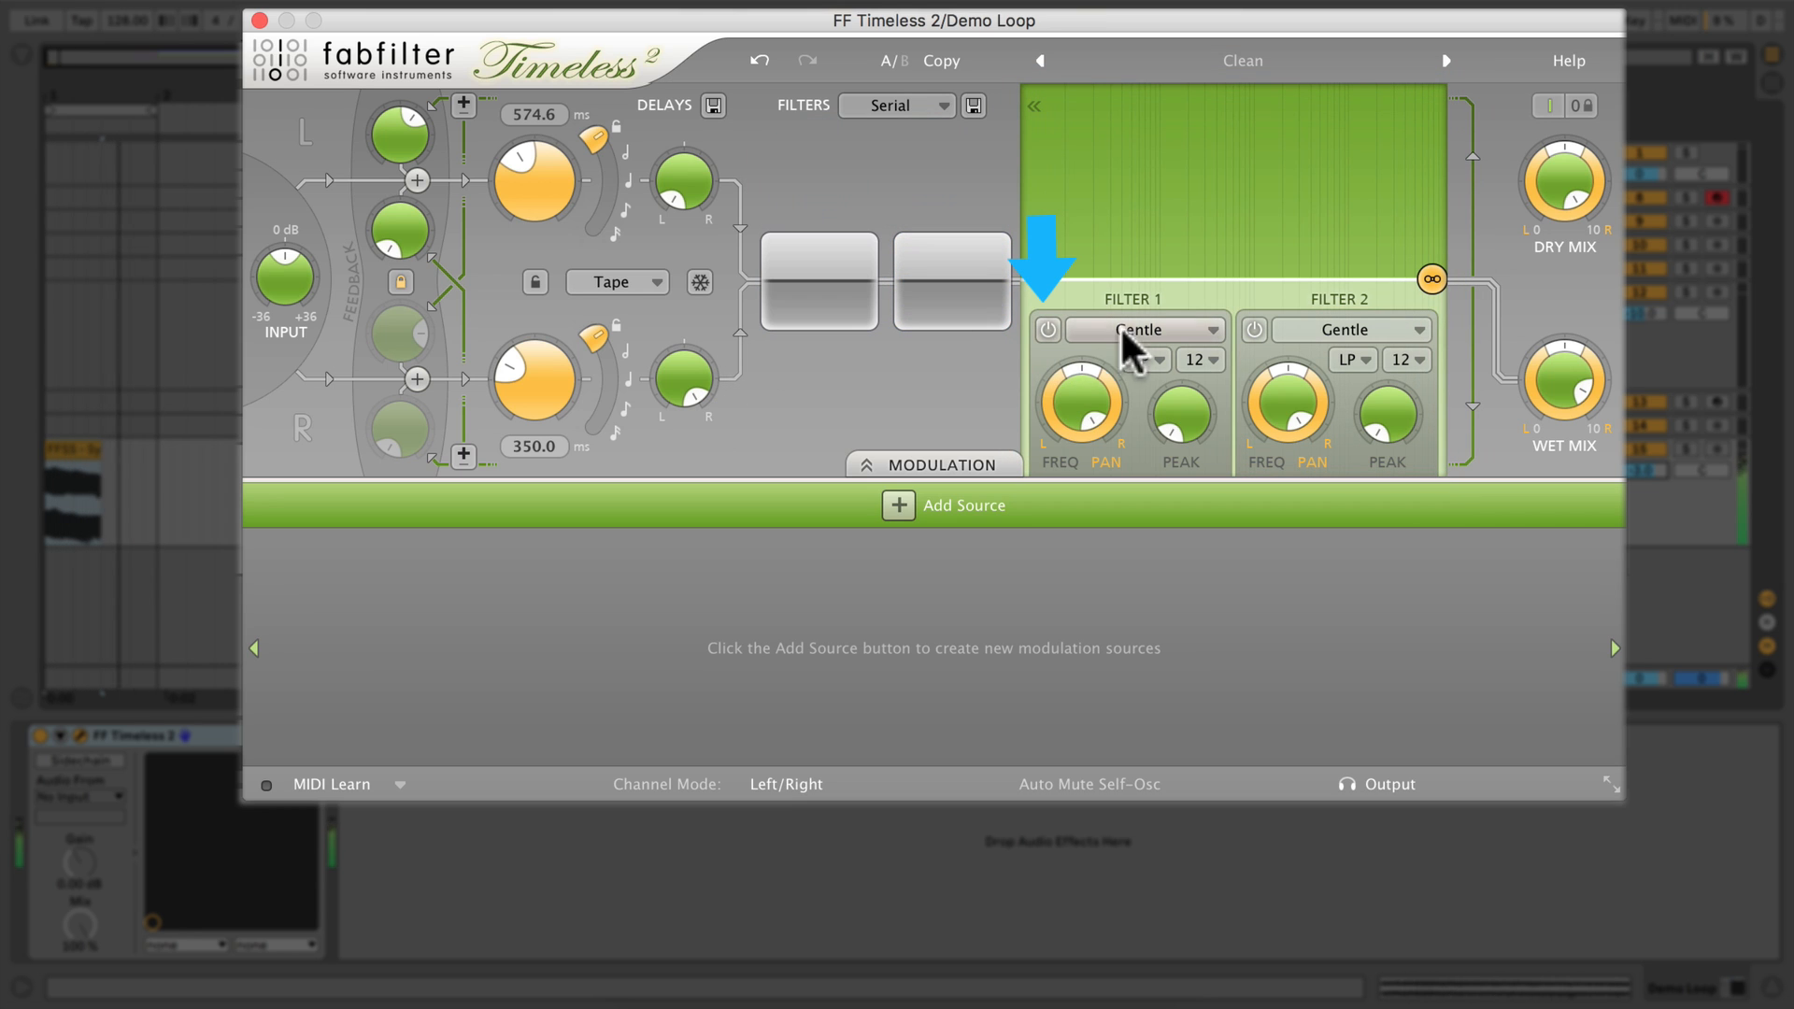
left_click(1193, 336)
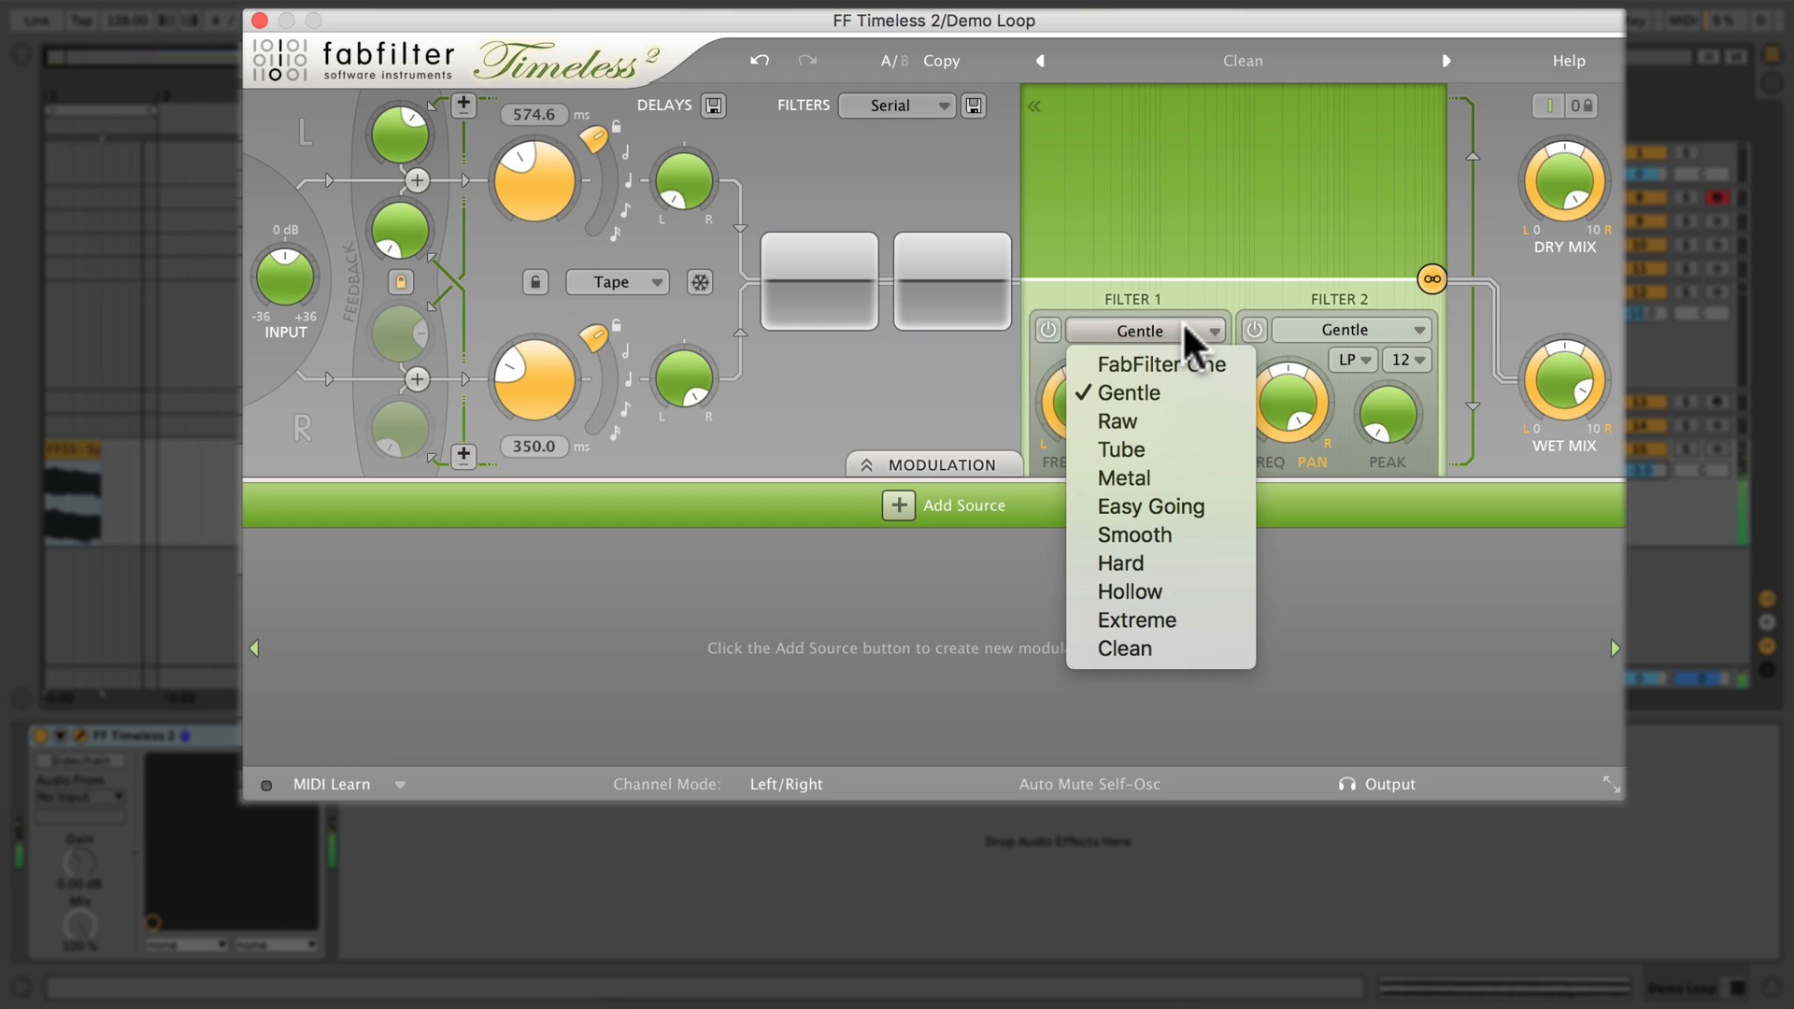
left_click(1176, 565)
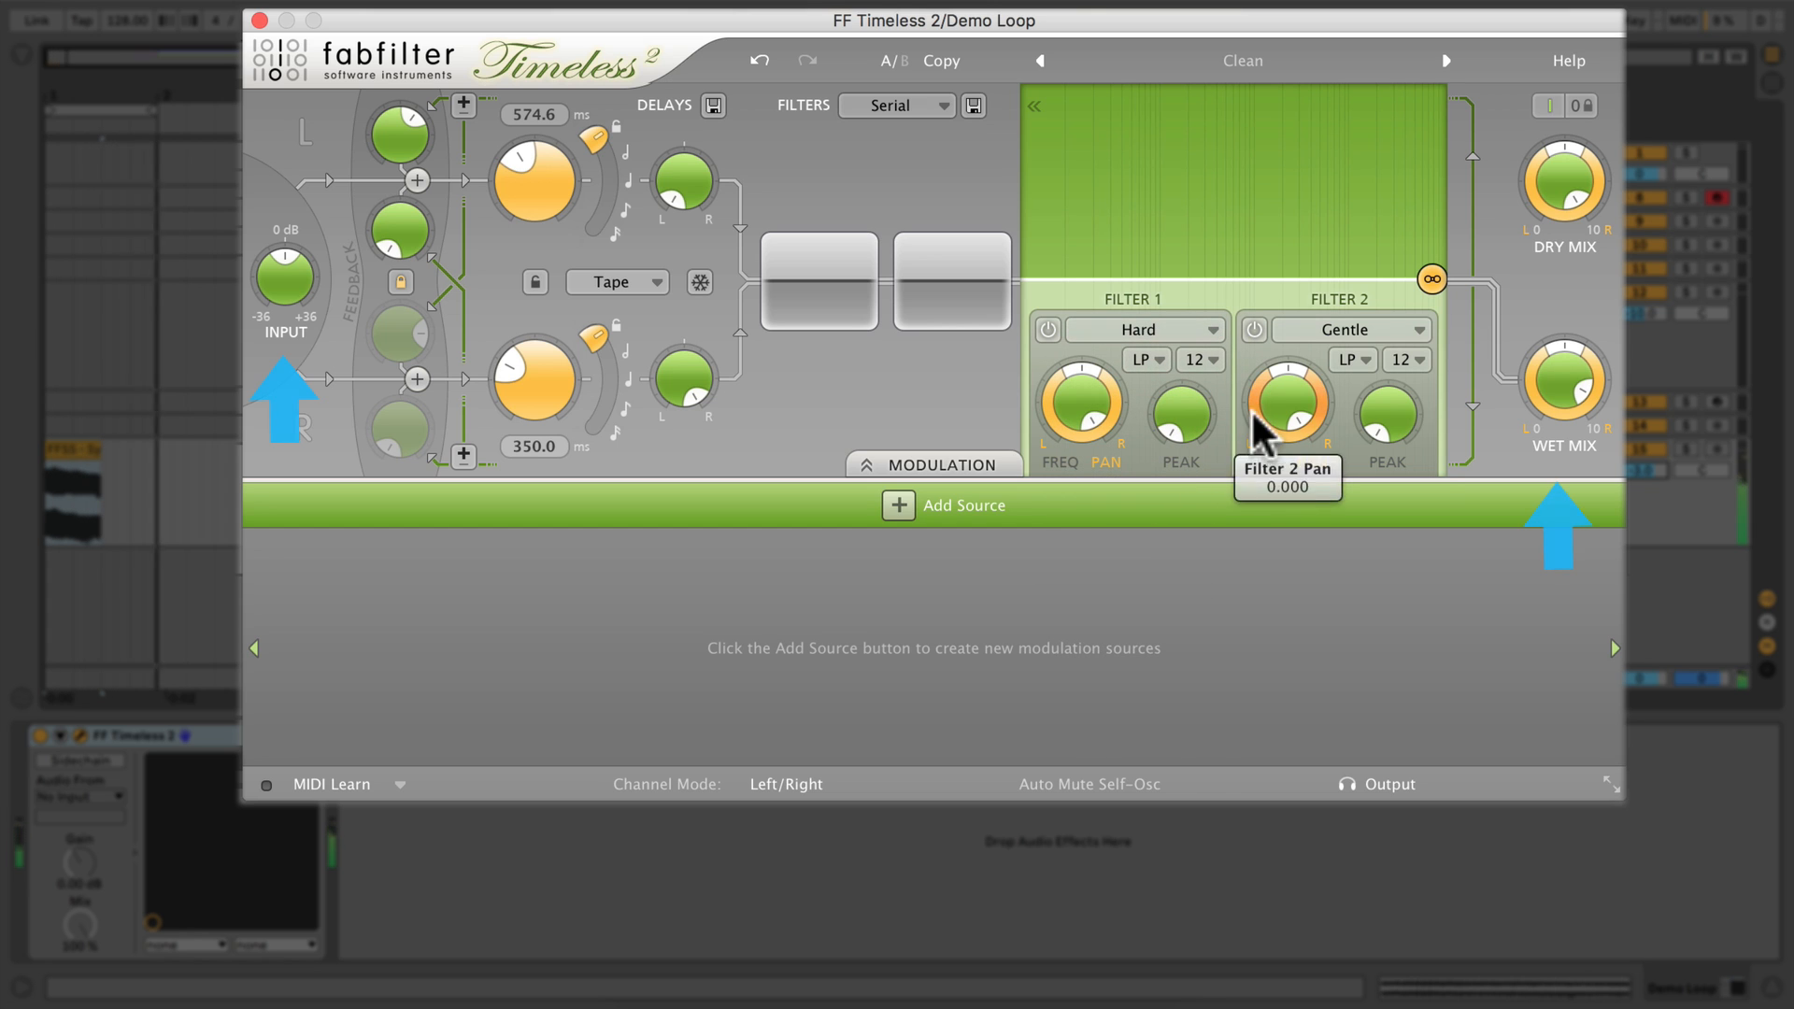
- Rebalance the levels with a lower wet mix and higher input, and lower both filters' cutoff frequencies together
left_click_drag(1579, 383, 1562, 635)
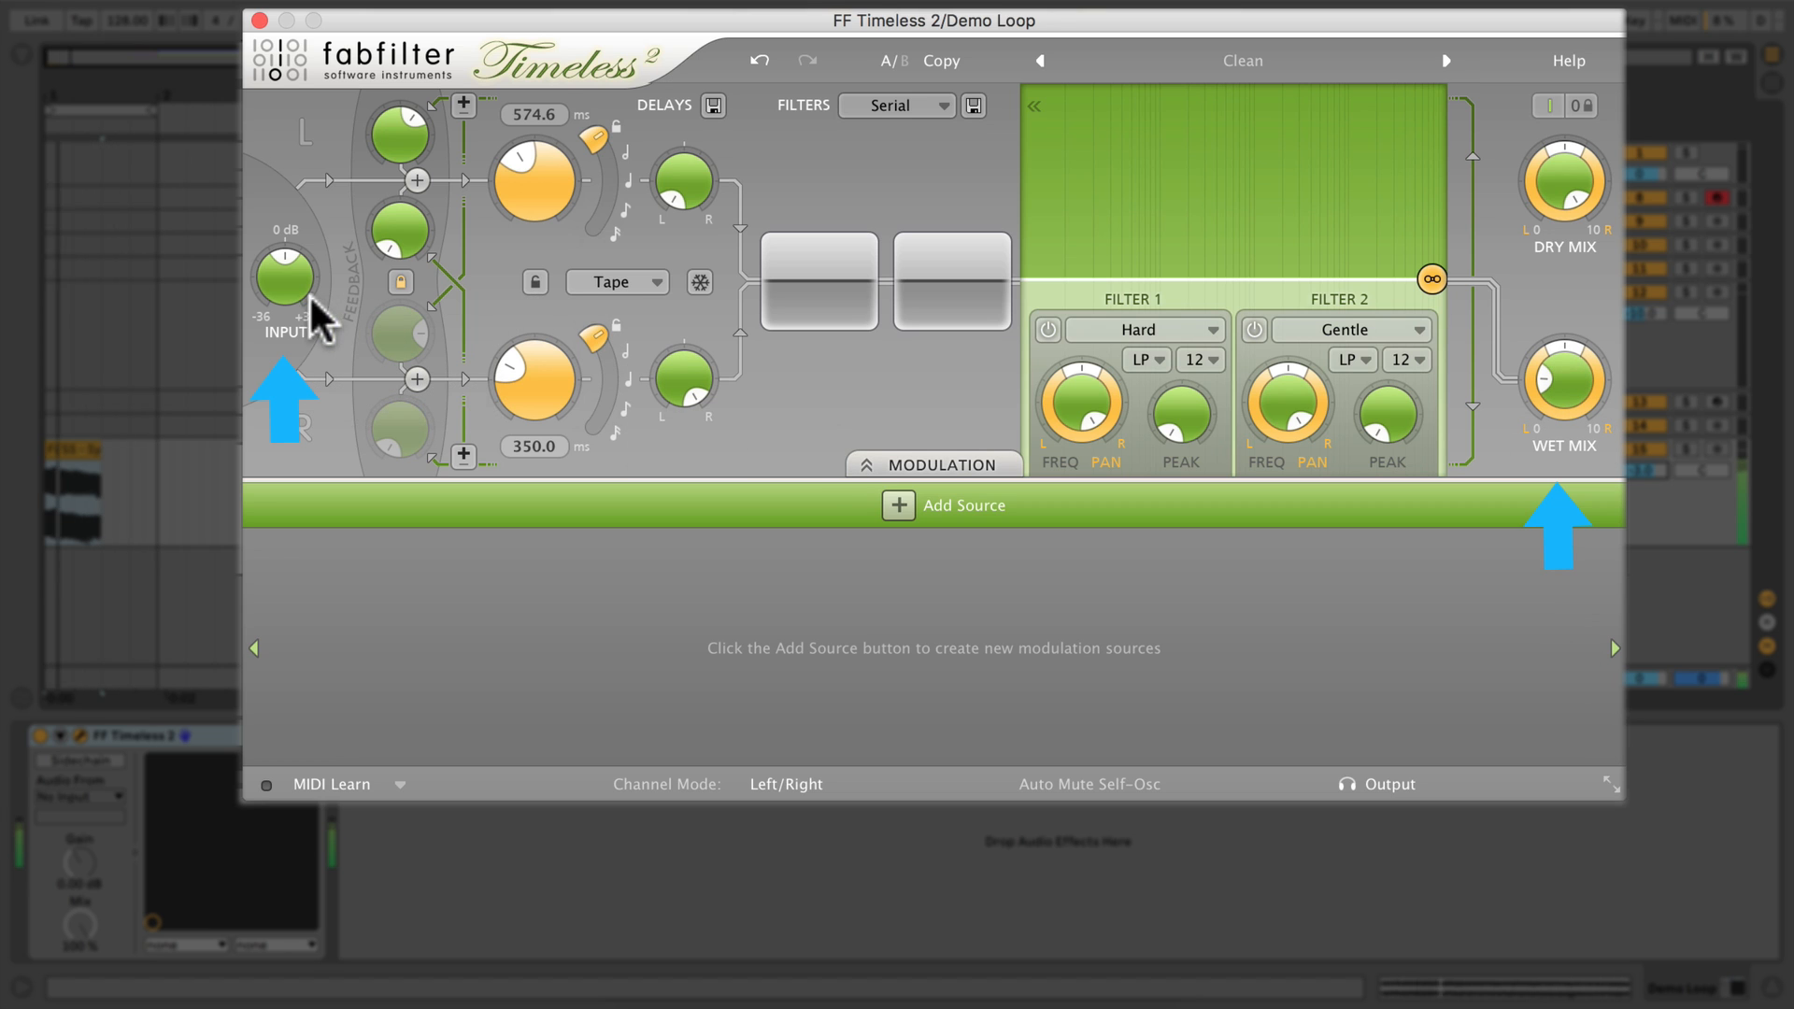
left_click_drag(291, 276, 305, 152)
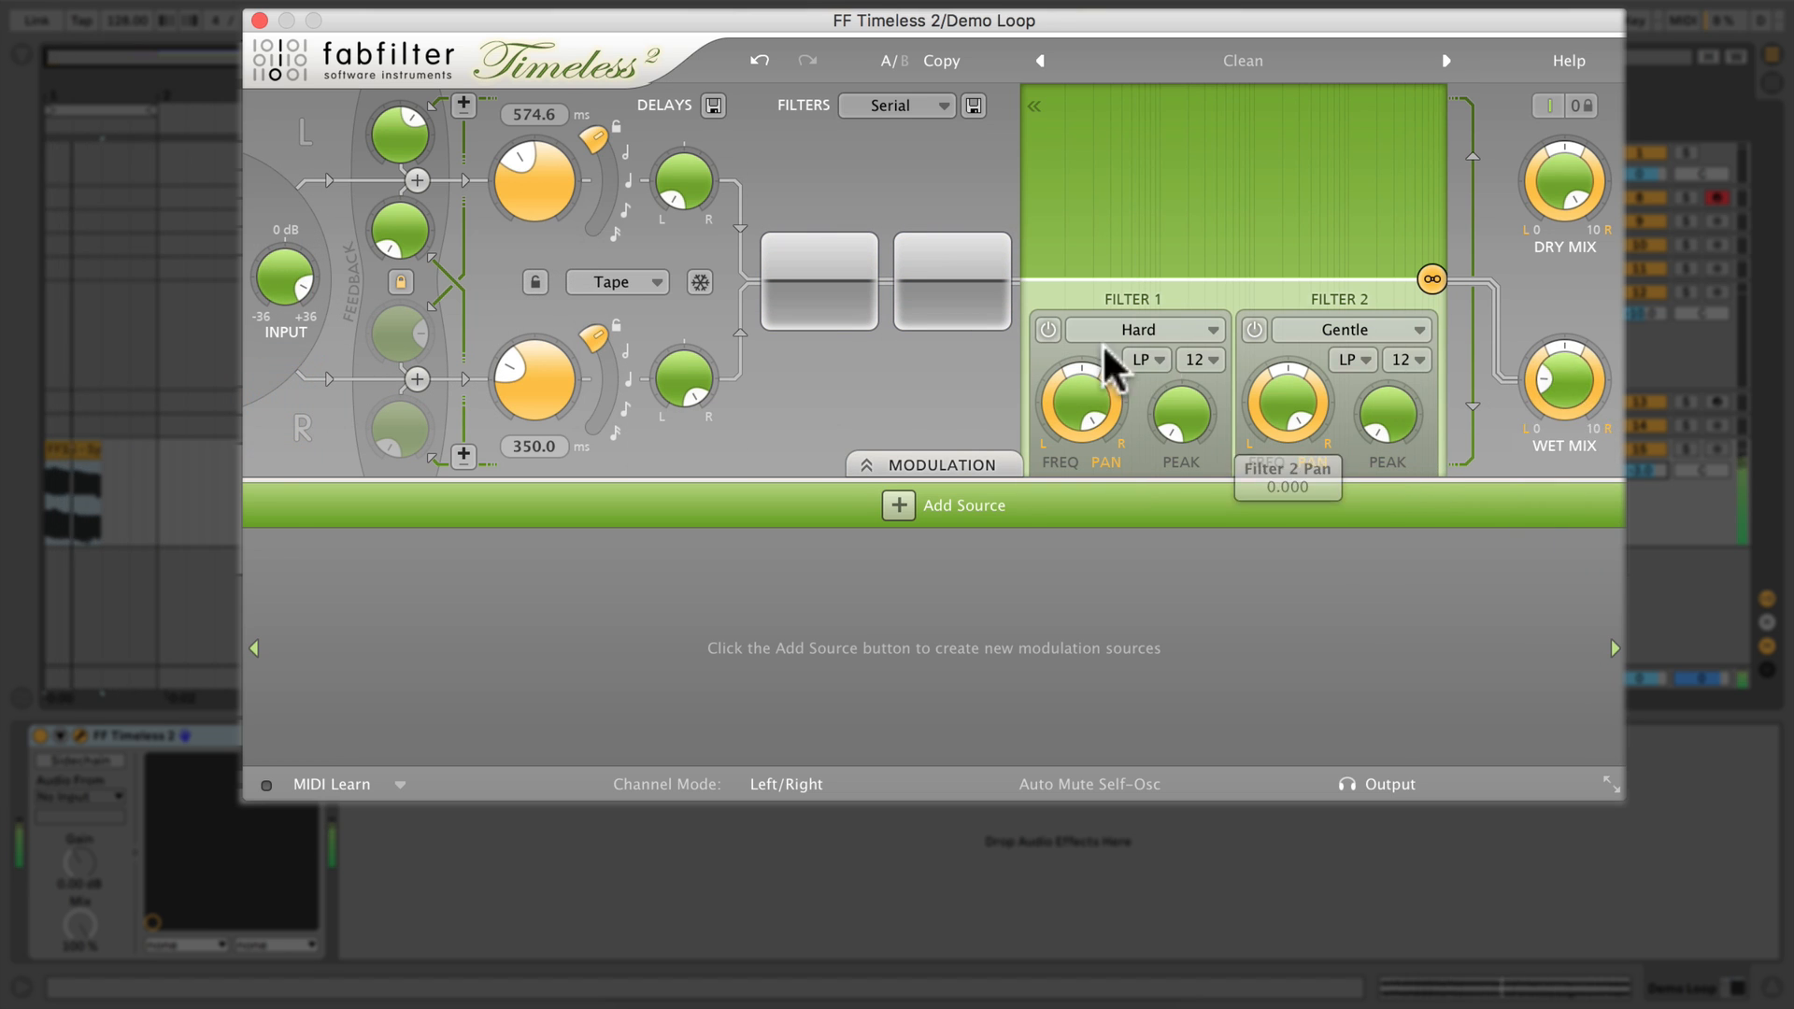
left_click_drag(1430, 279, 1320, 300)
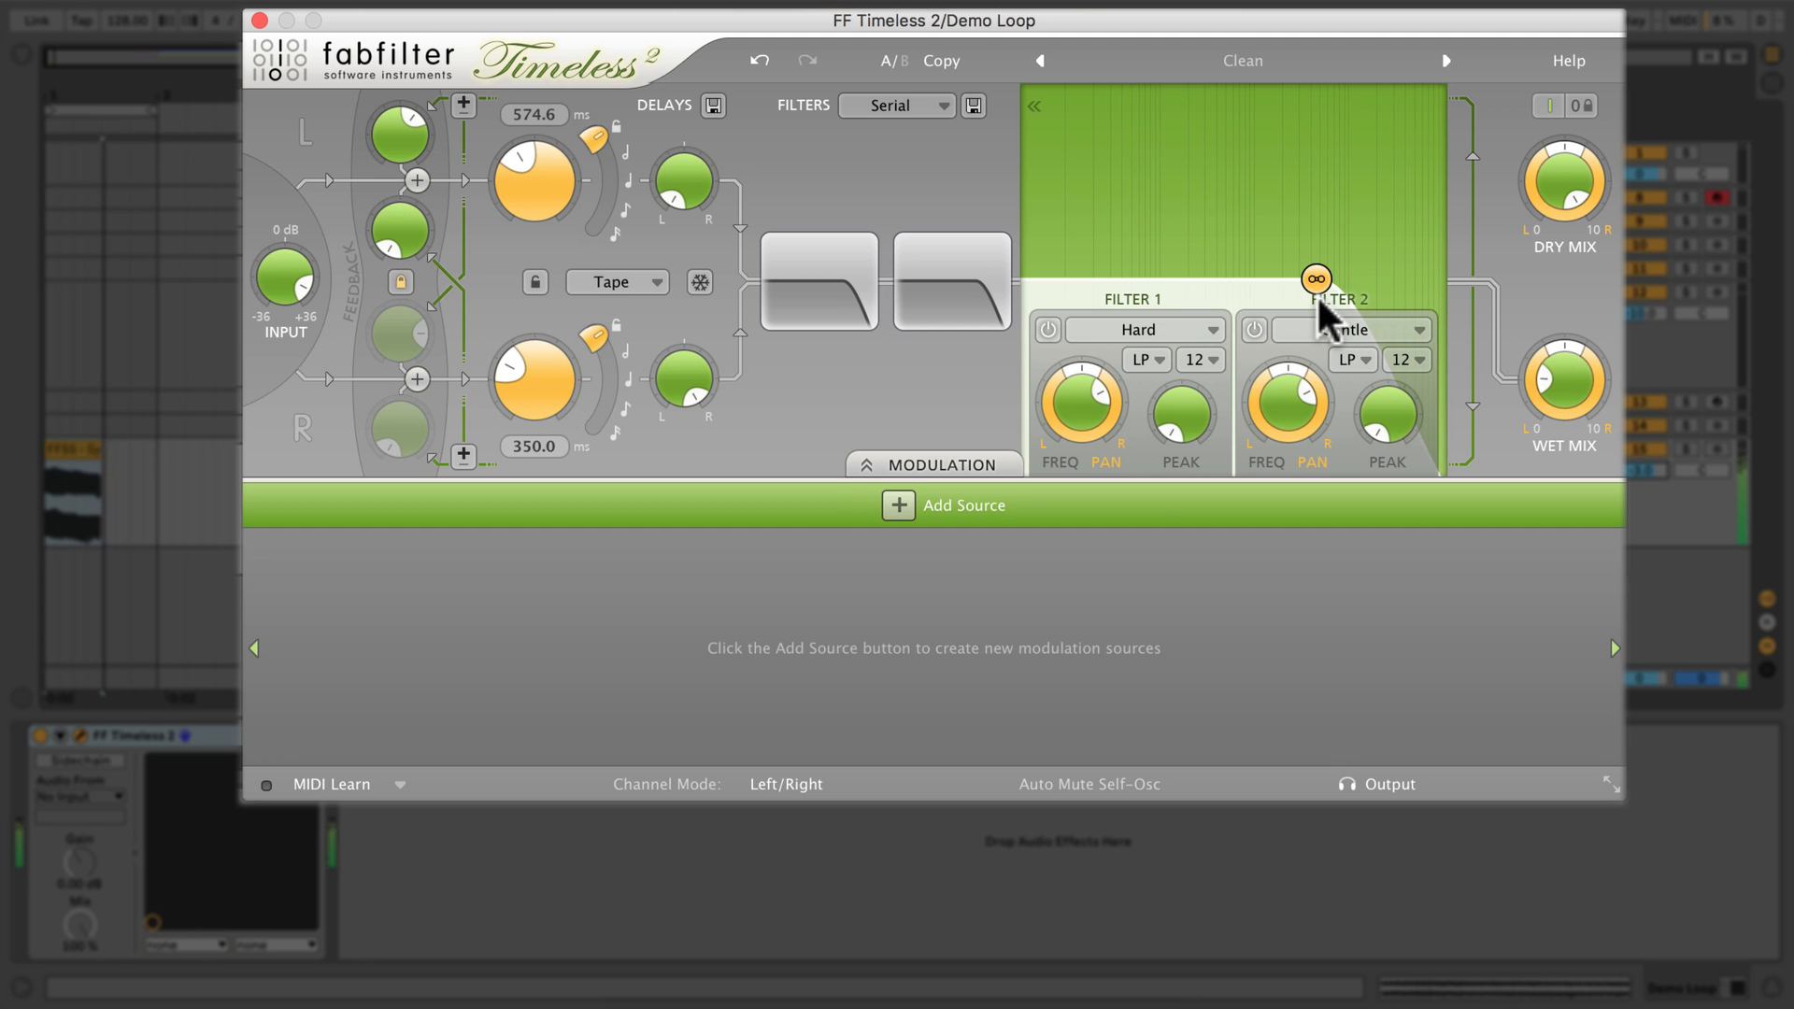
- Add five modulation sources: an XY controller, an XLFO, an envelope generator, an envelope follower and a MIDI source
left_click(897, 505)
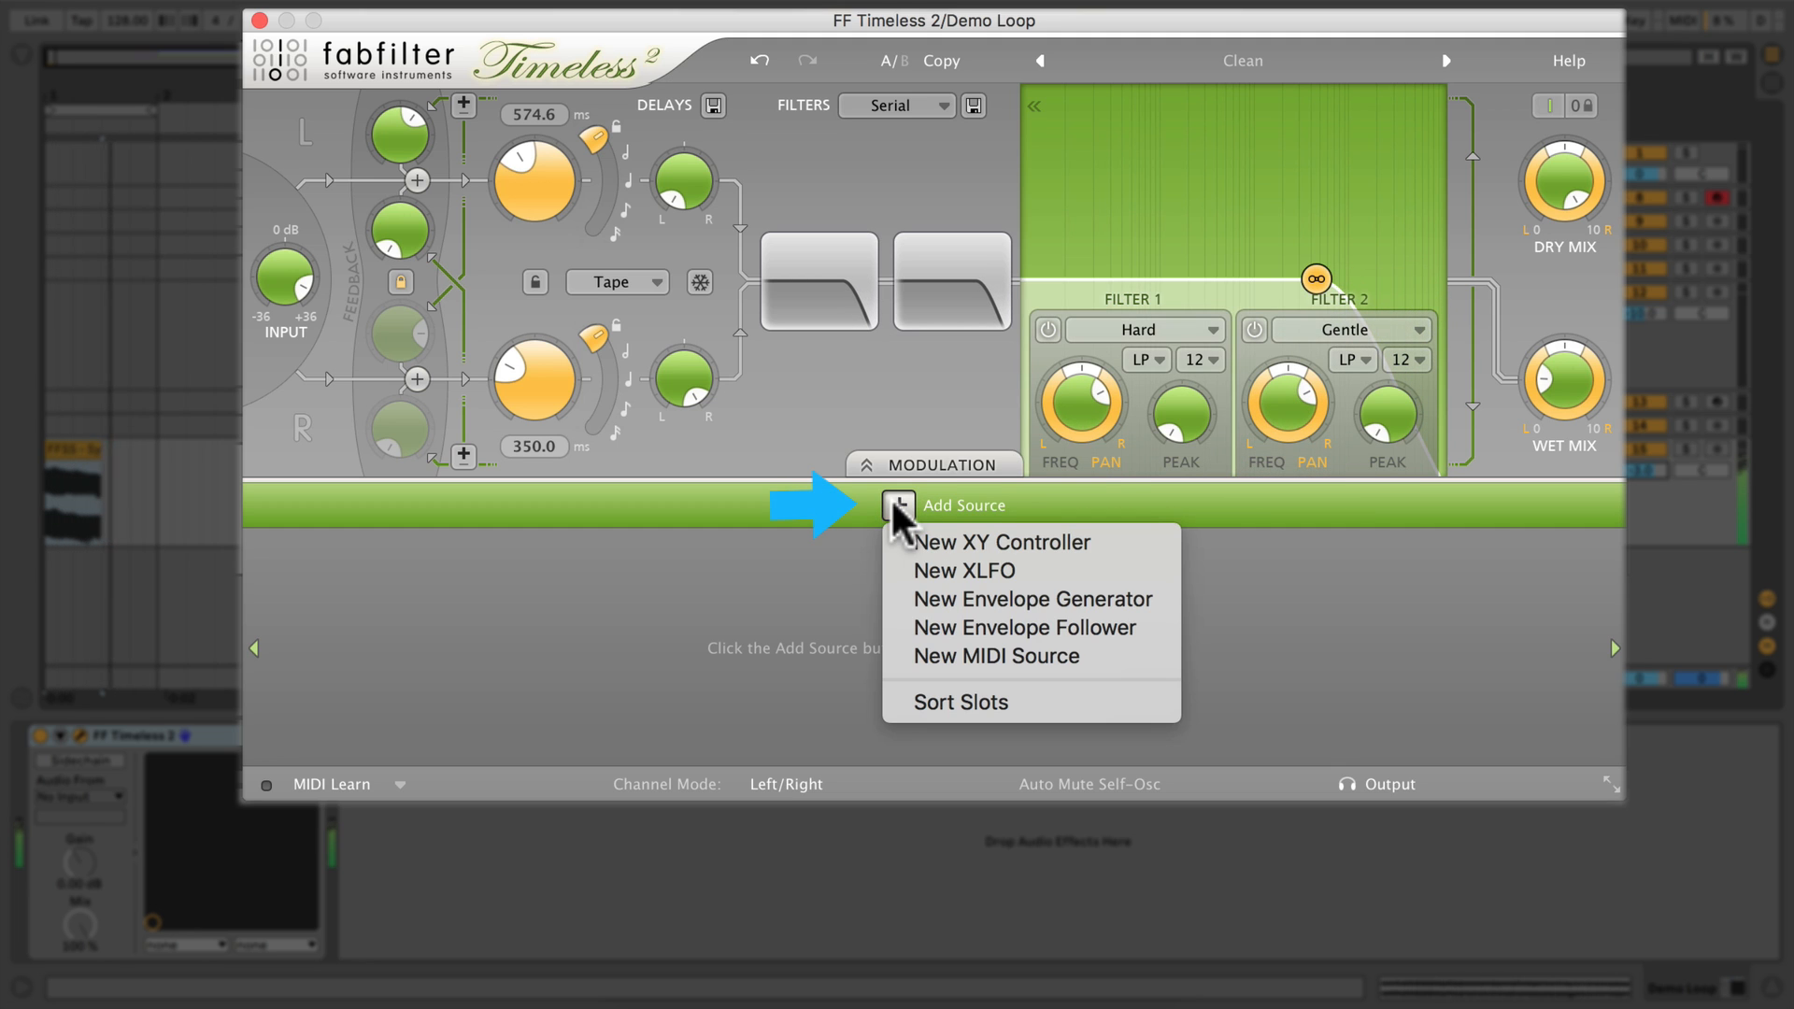
left_click(916, 543)
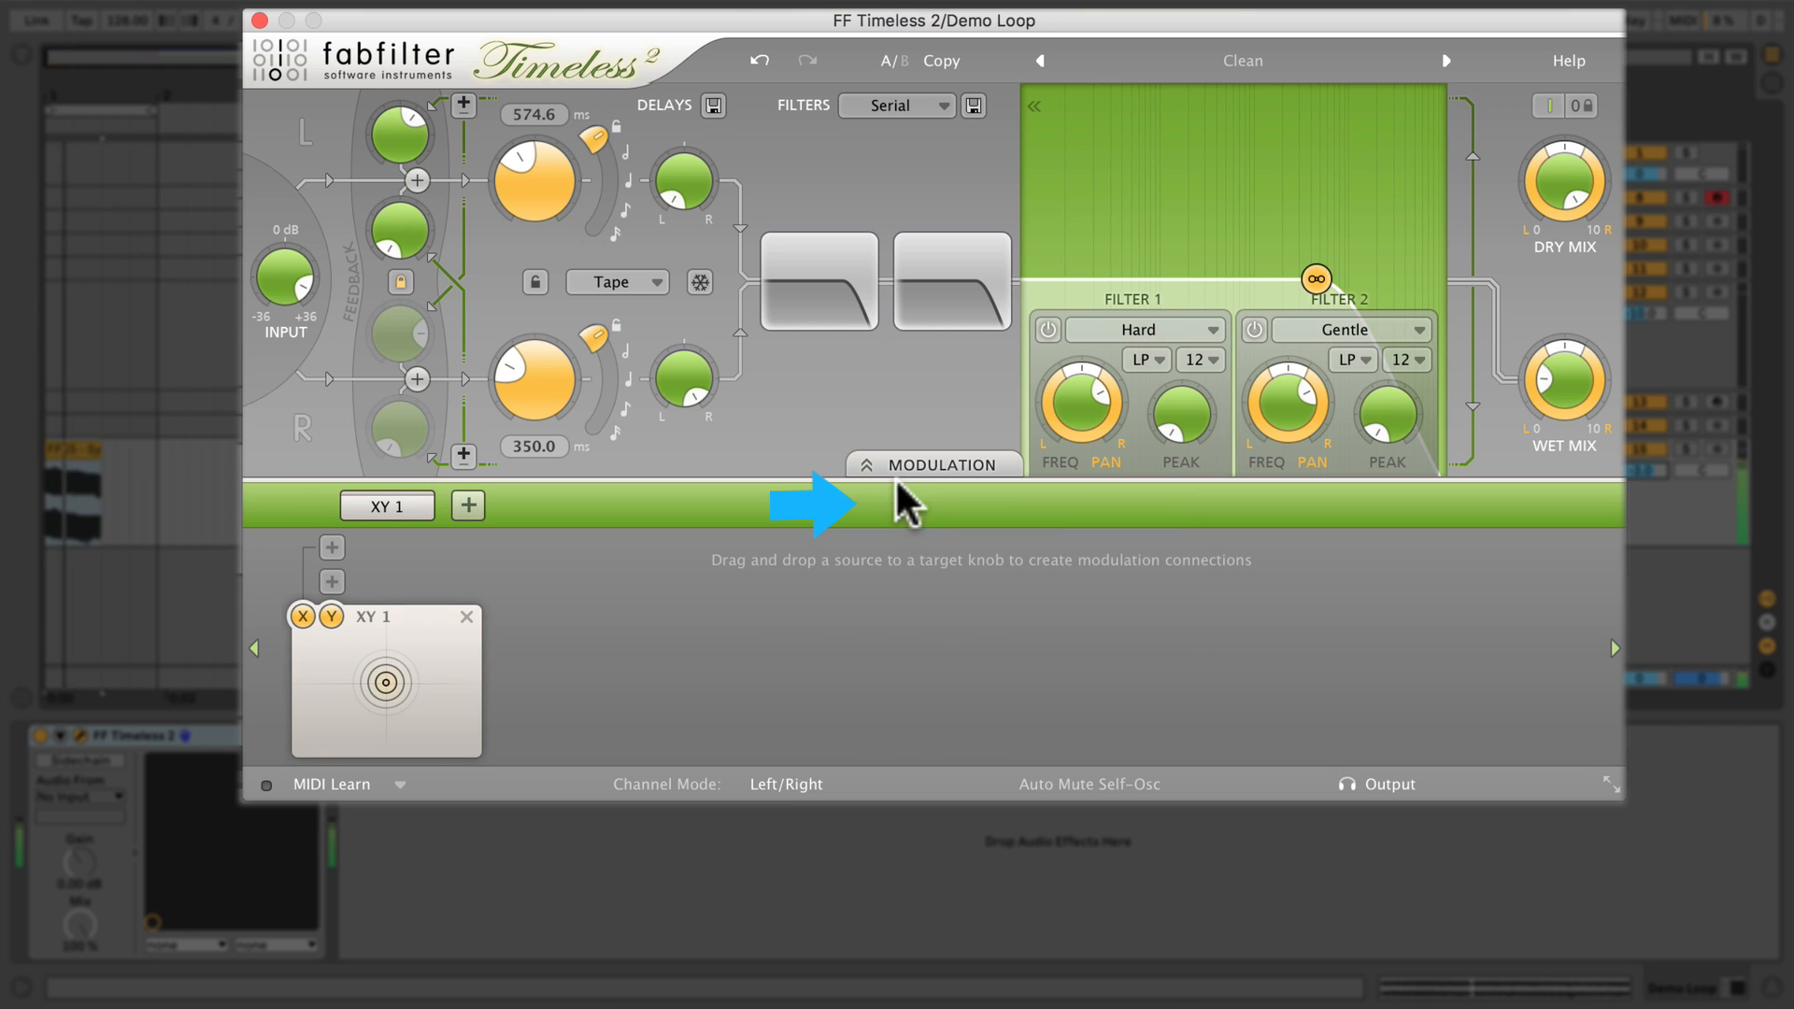
left_click(468, 506)
left_click(513, 570)
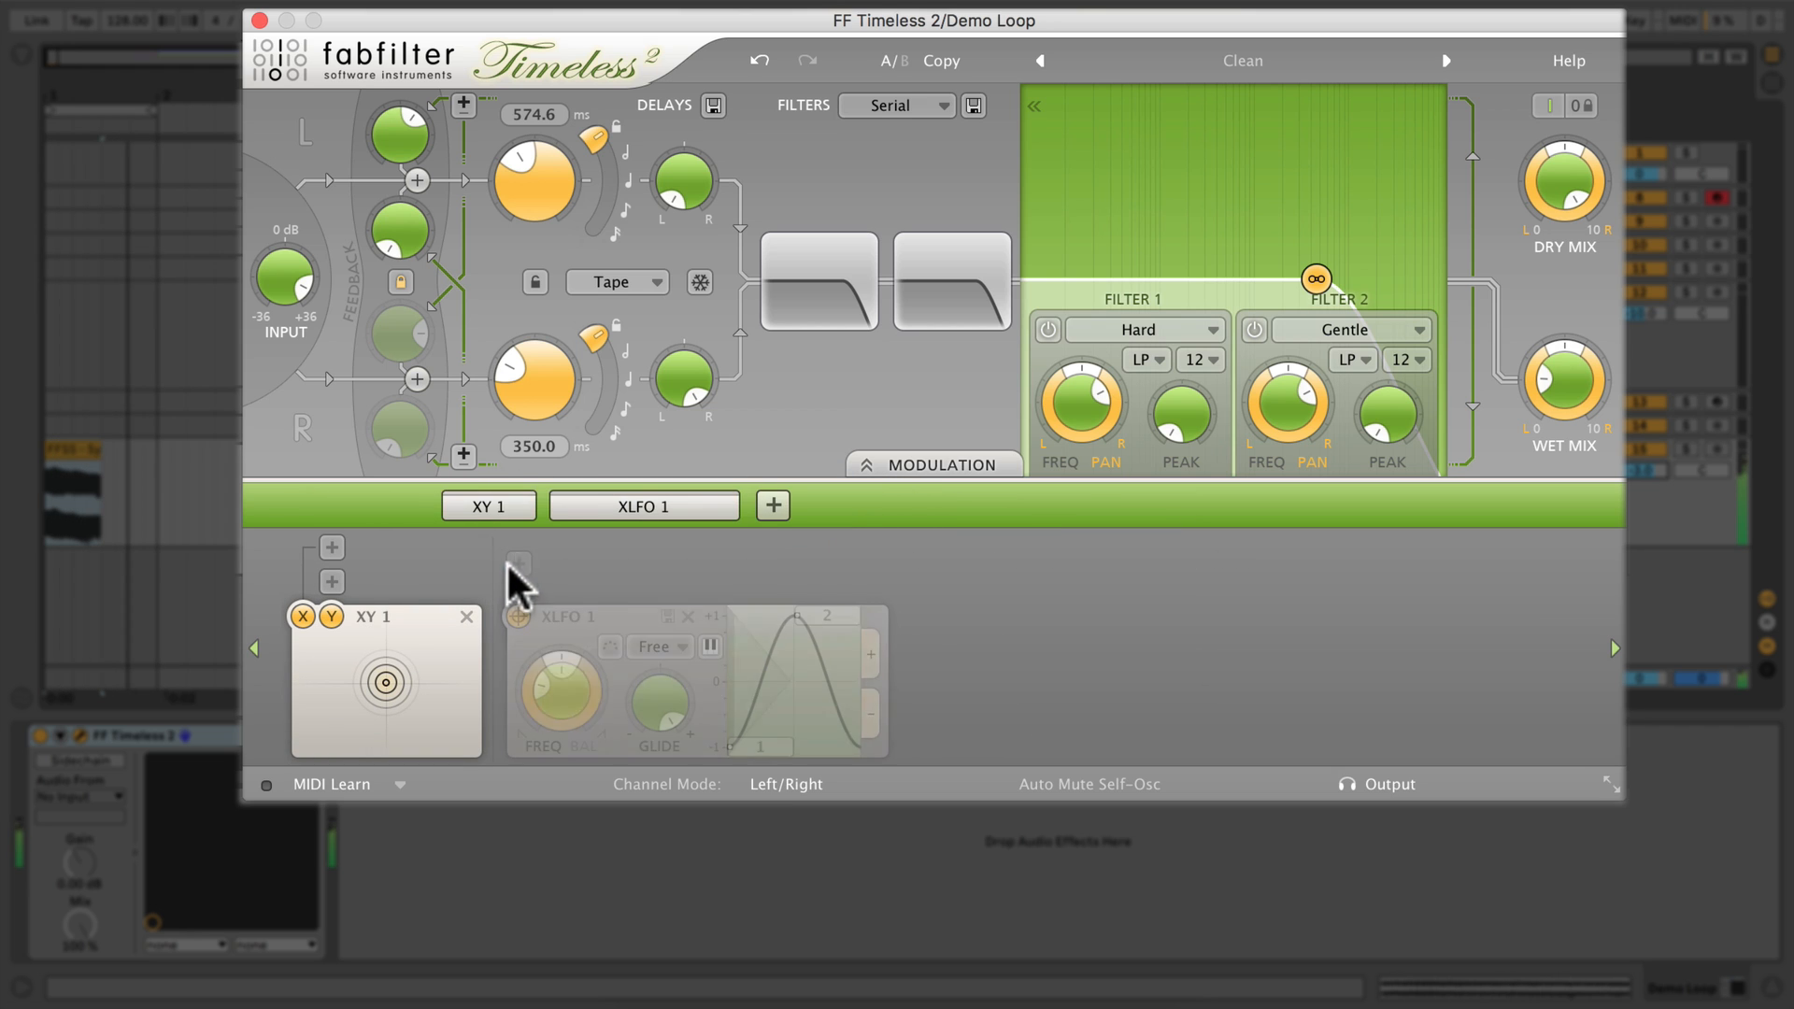
left_click(773, 506)
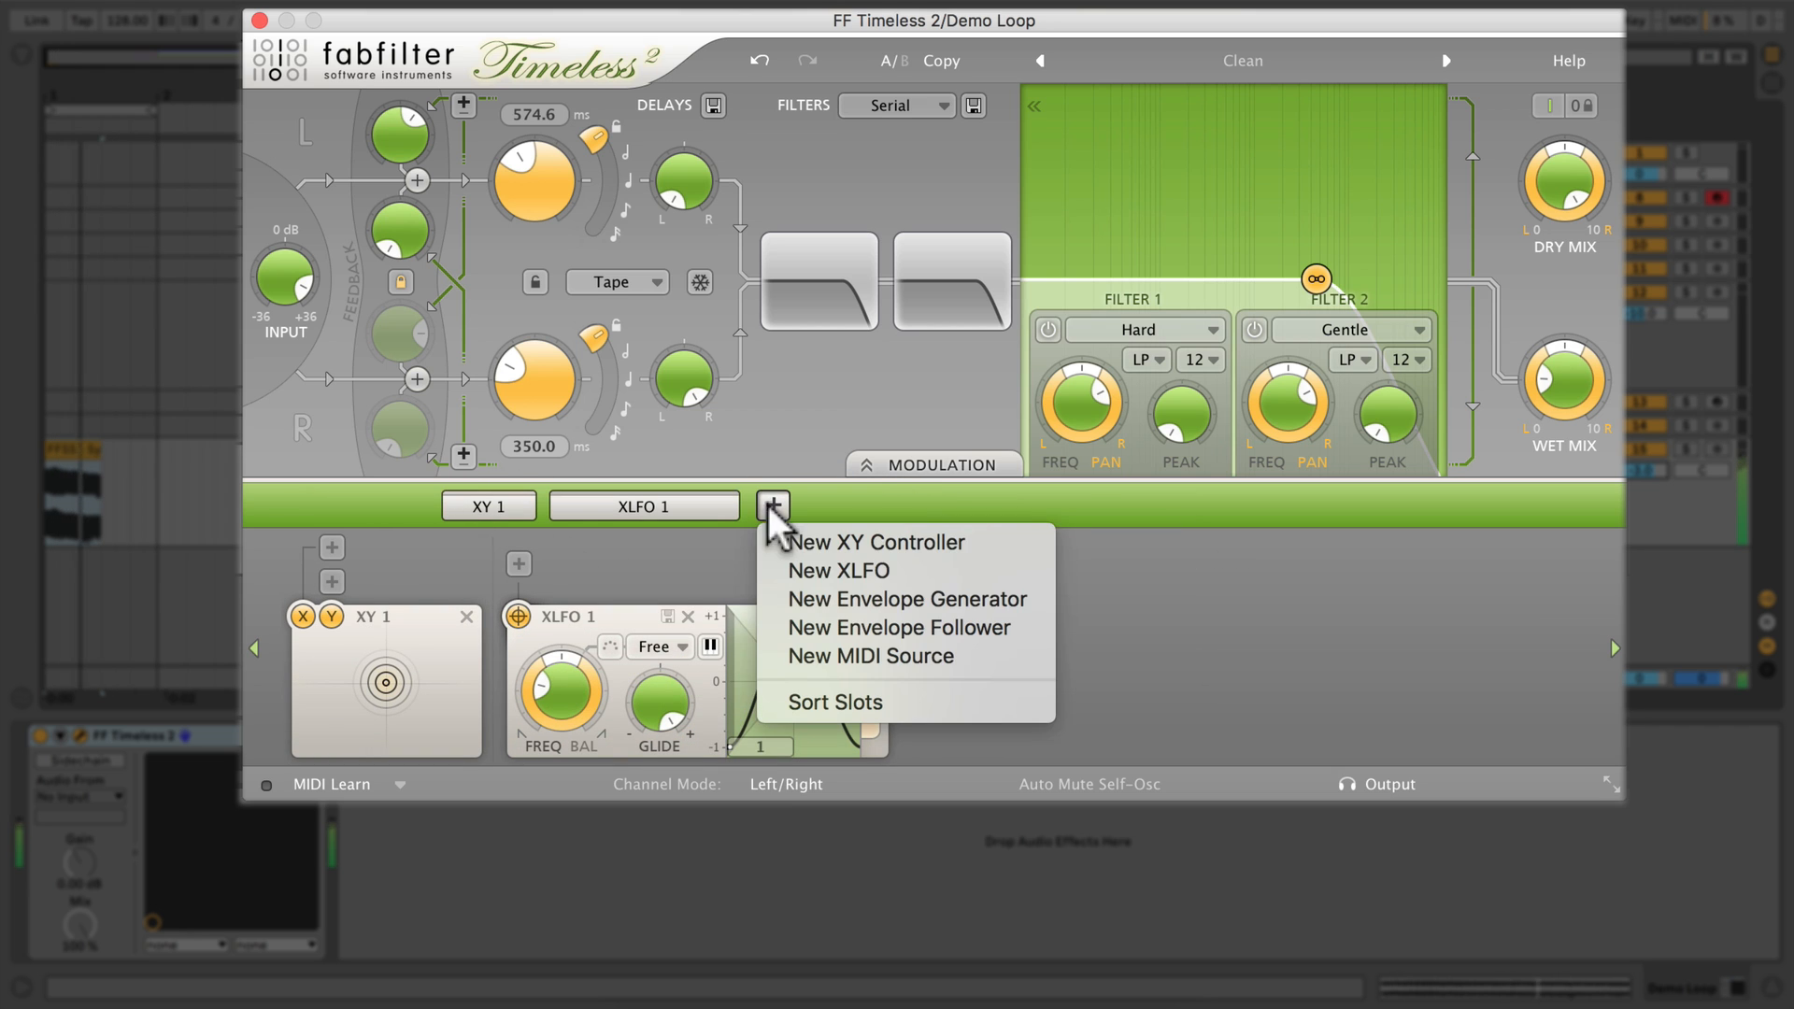
left_click(844, 599)
left_click(1051, 507)
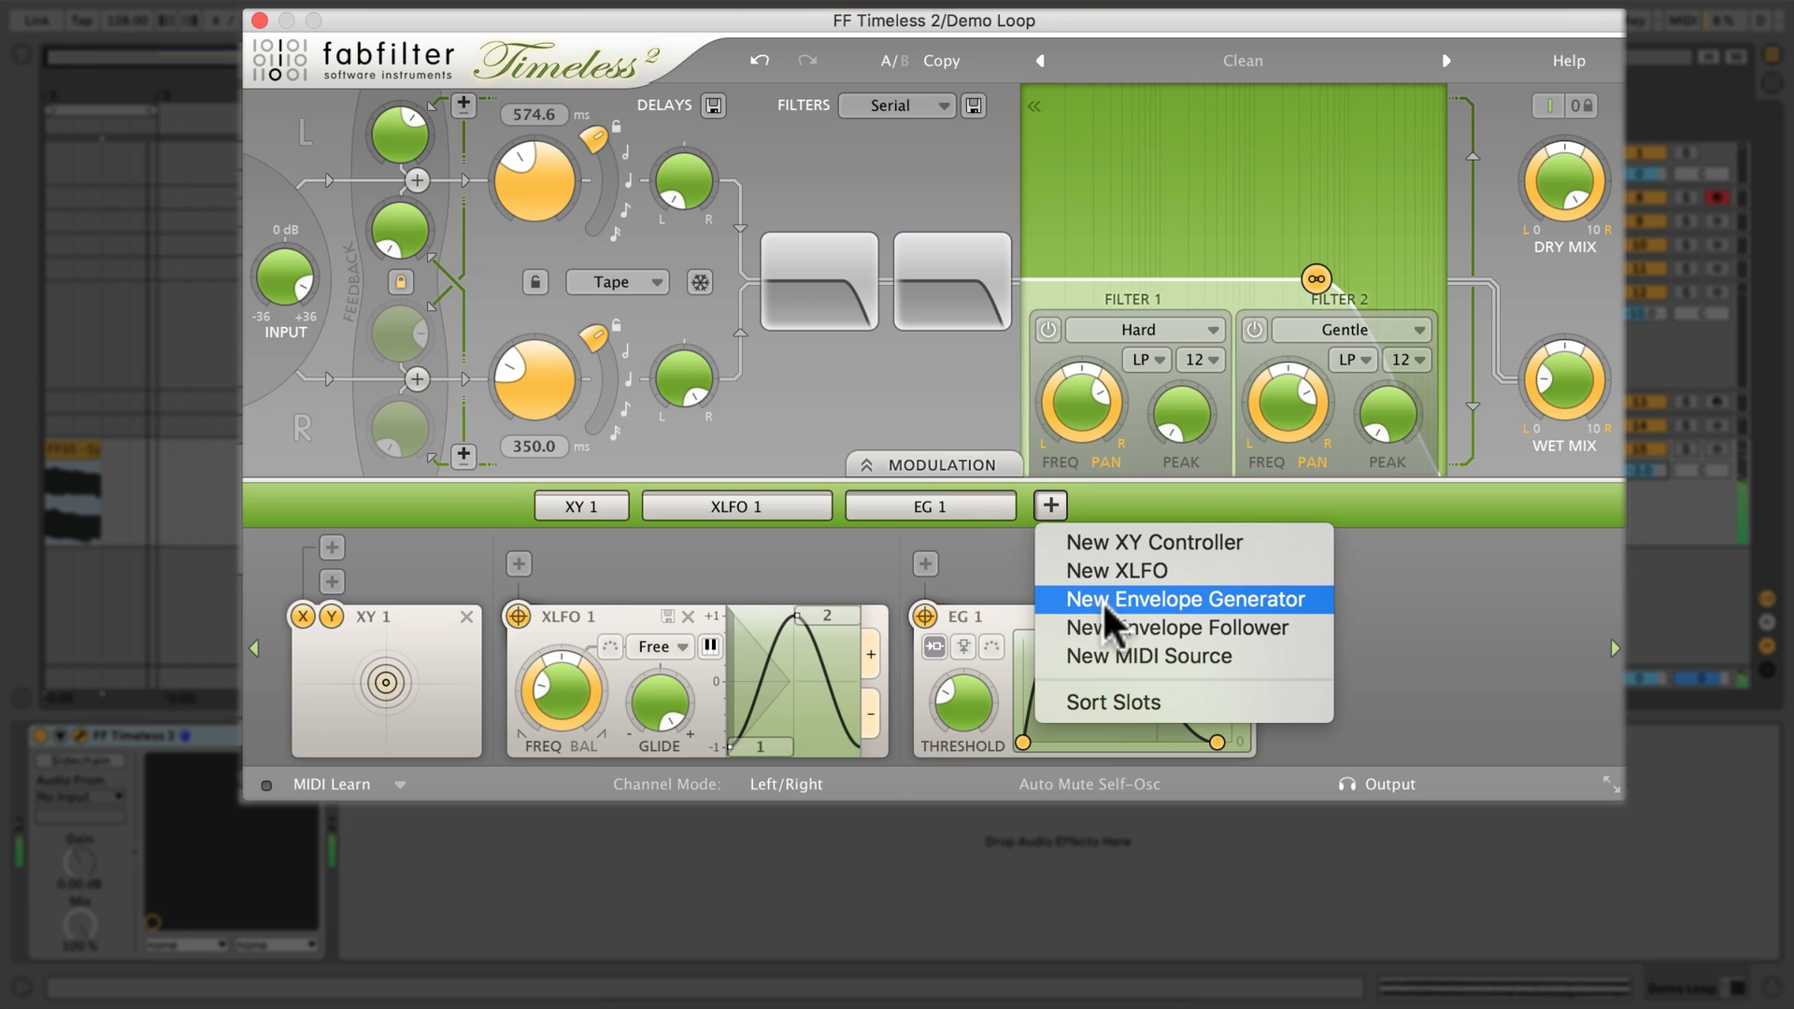
left_click(1112, 629)
left_click(1190, 505)
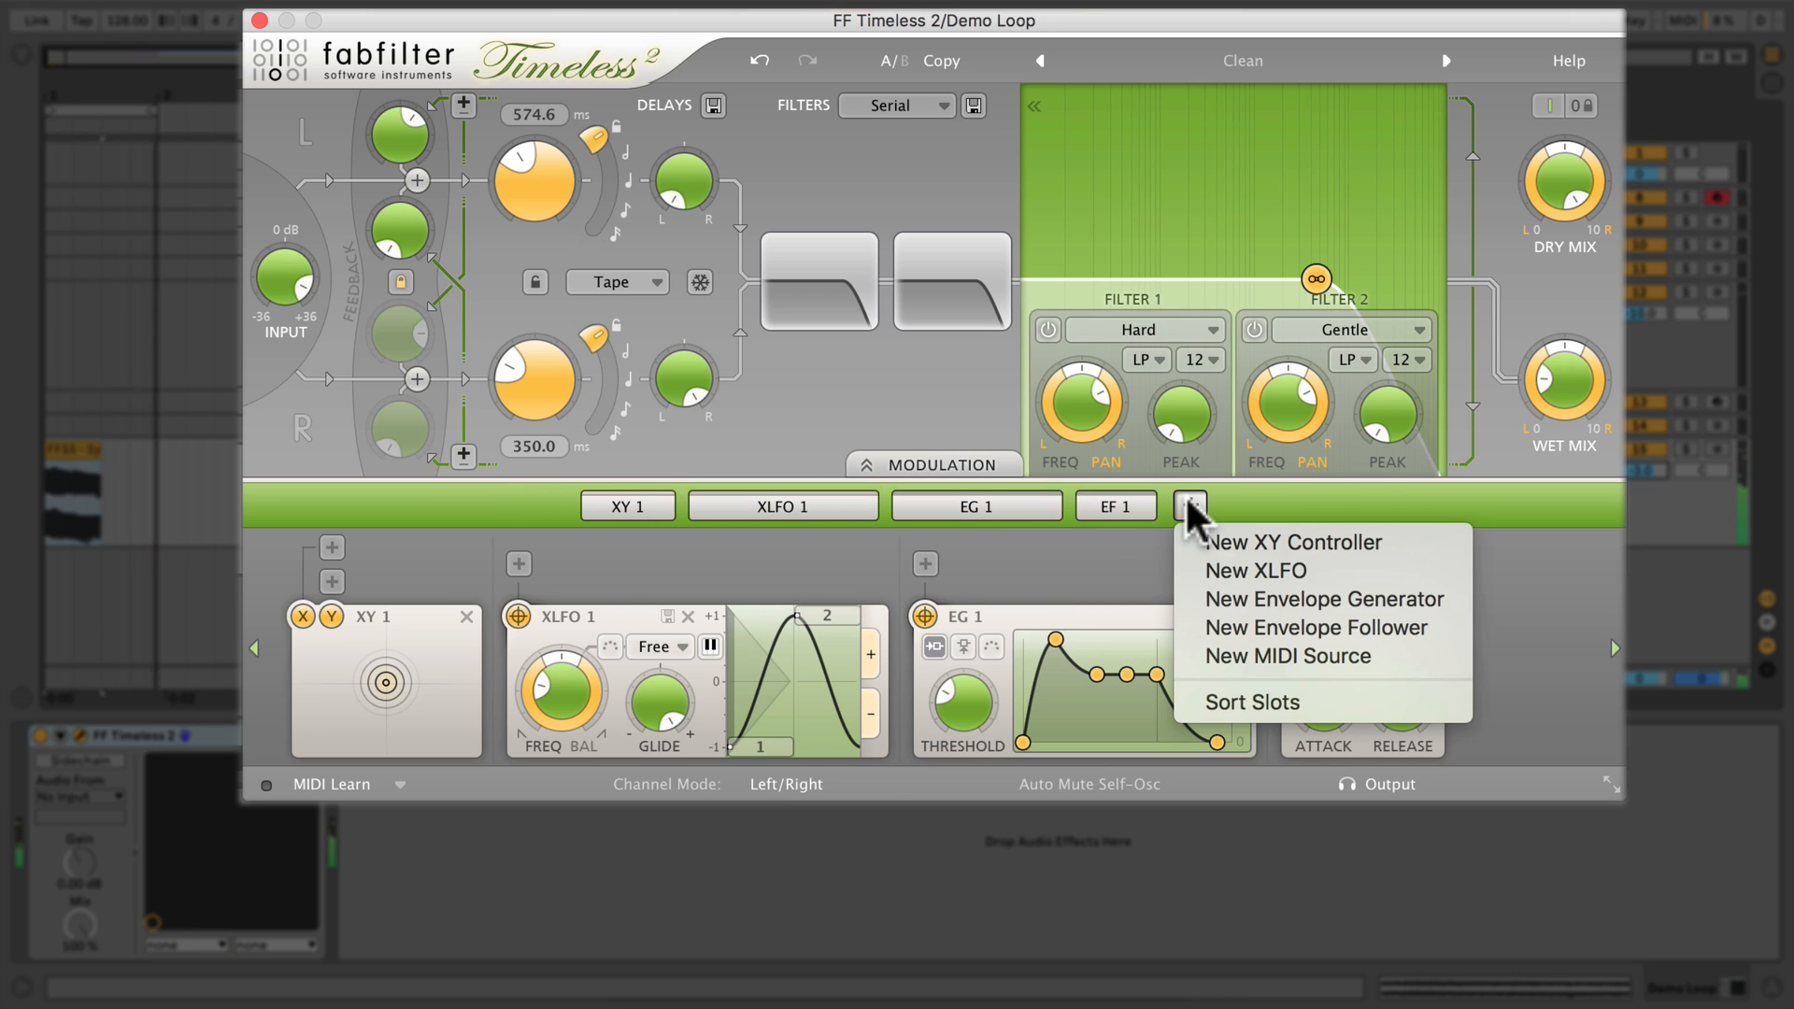
left_click(1251, 654)
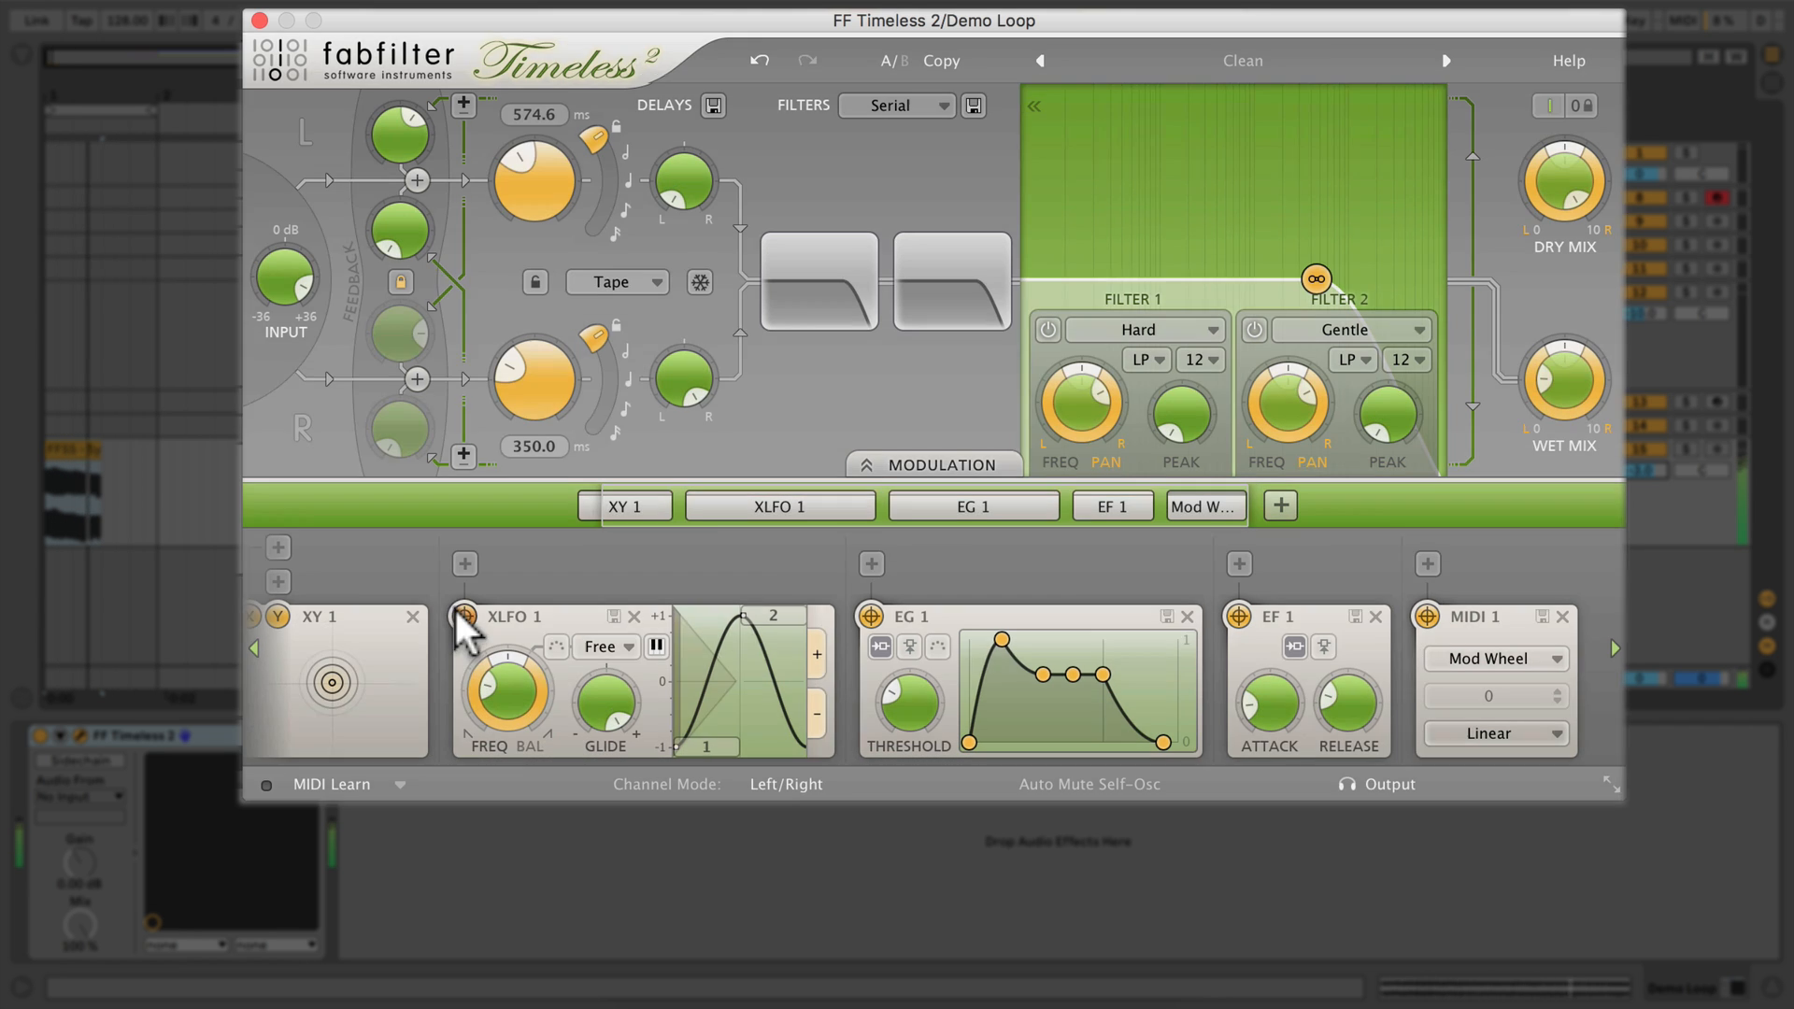
- Modulate Filter 1's frequency with XLFO 1 at an increased modulation amount, and raise the wet mix level
left_click_drag(461, 618, 1074, 402)
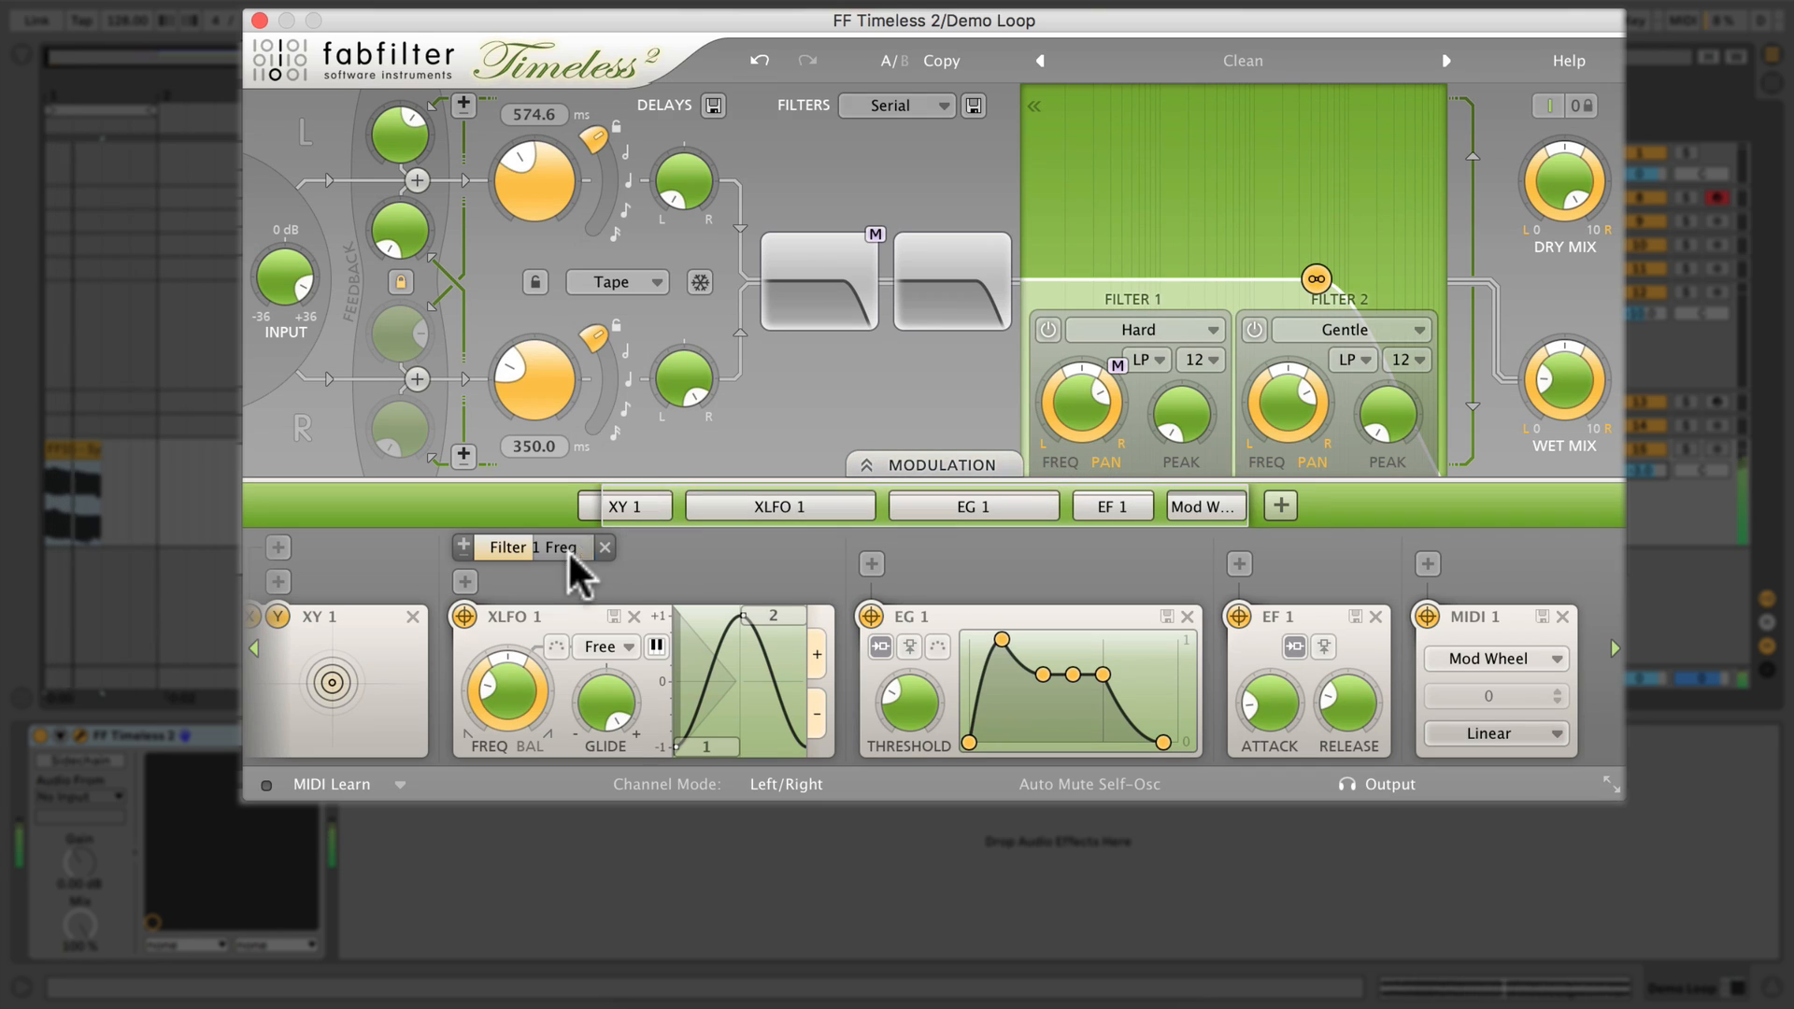
left_click_drag(548, 550, 706, 575)
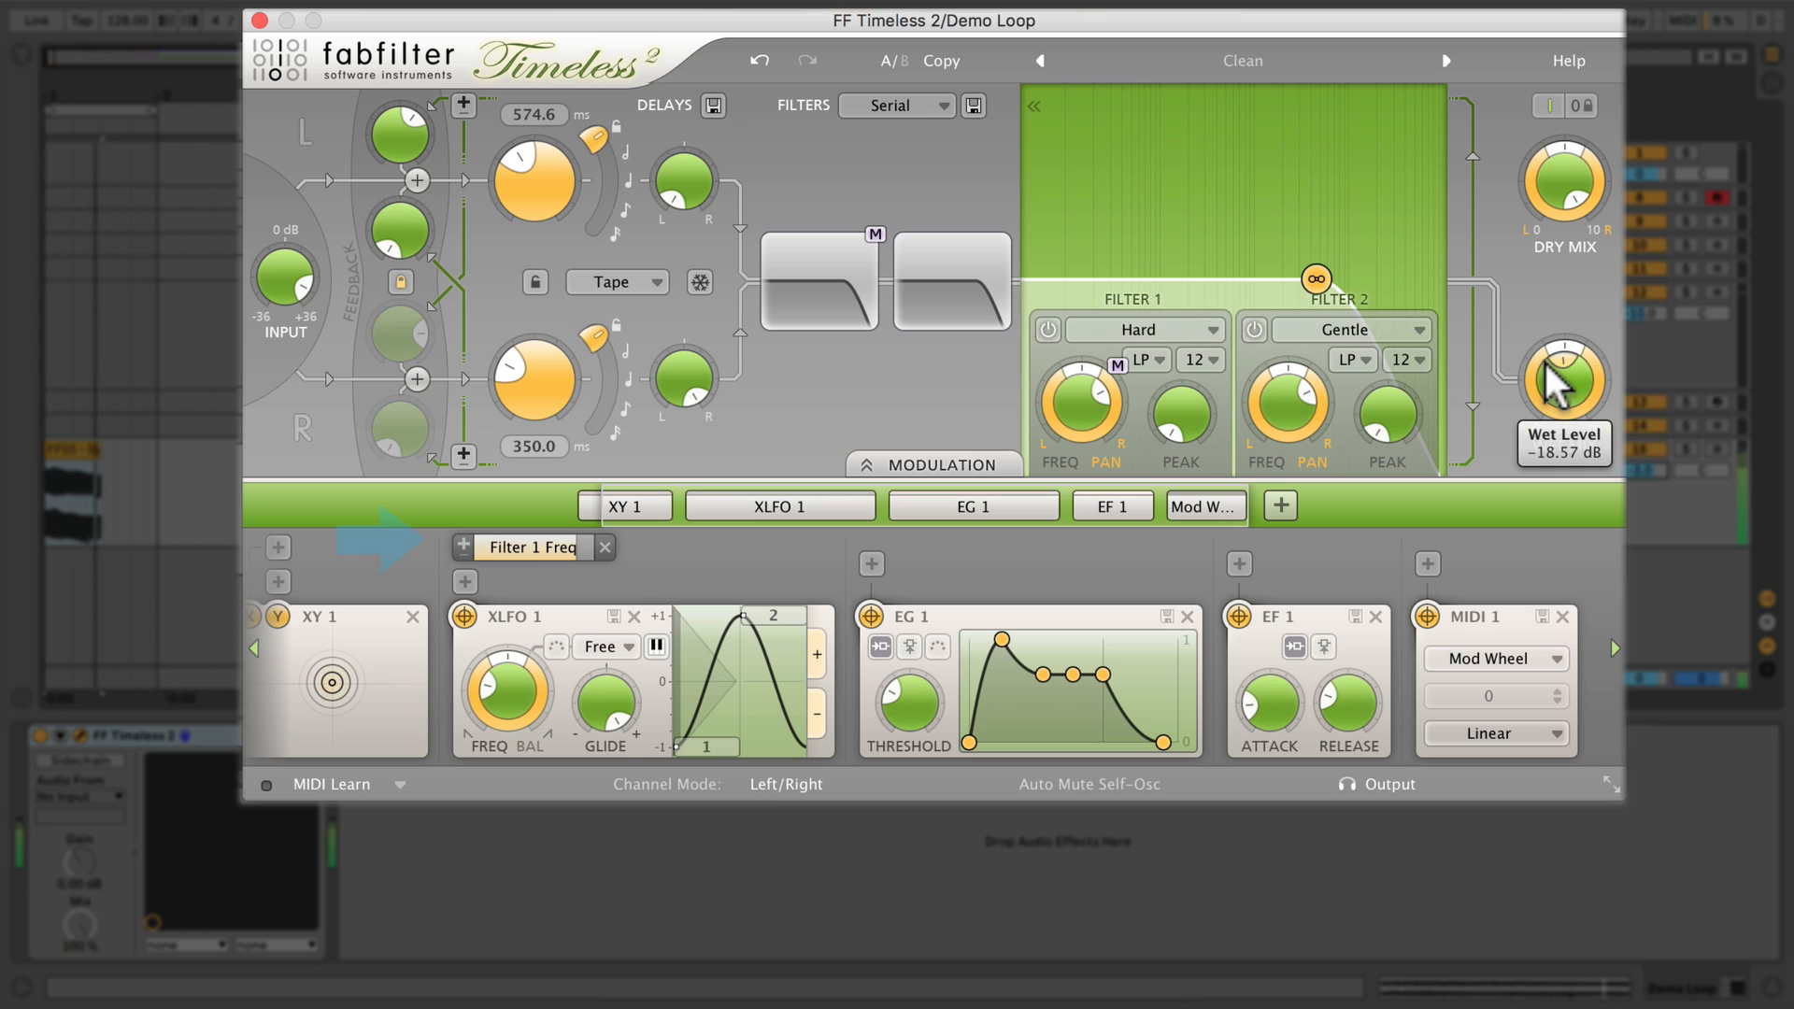
scroll(1556, 383, "down", 5)
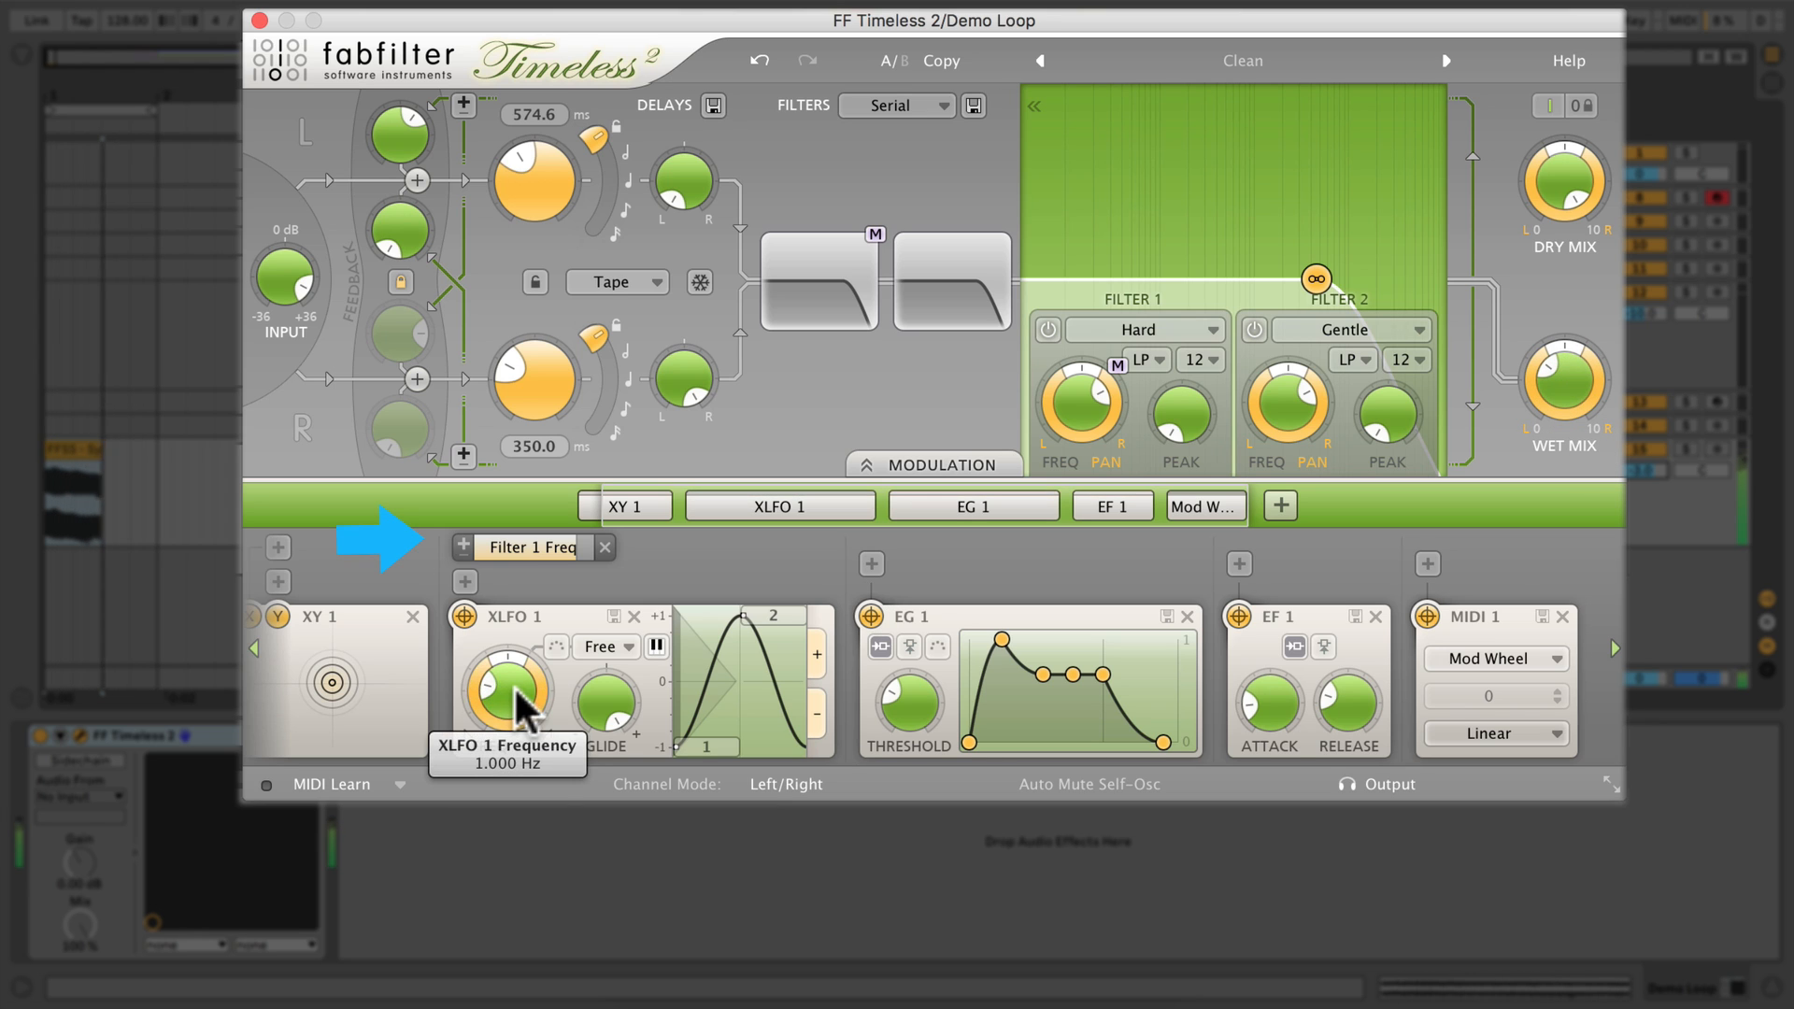
- Adjust XLFO 1's frequency and extend its waveform to four steps, with the values of steps 3 and 4 lowered
mouse_move(515, 690)
left_mouse_down()
mouse_move(490, 525)
mouse_move(521, 700)
left_mouse_up()
left_click(815, 647)
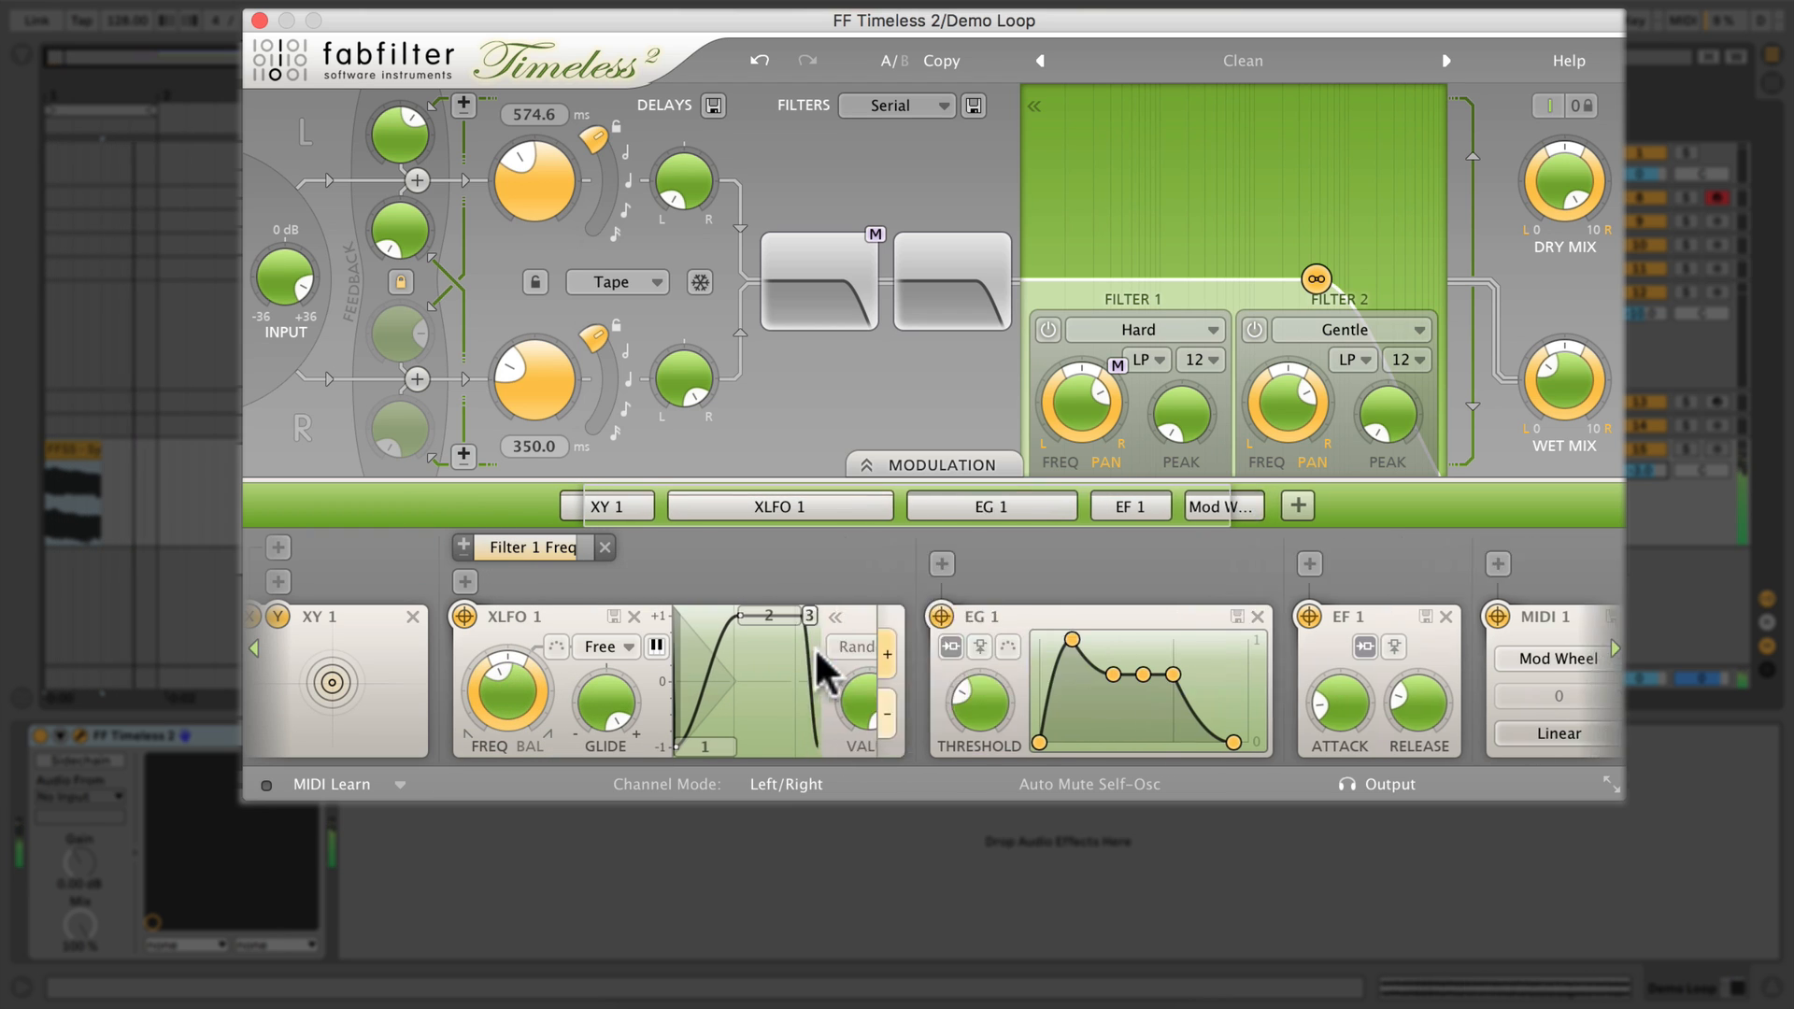
left_click(1052, 647)
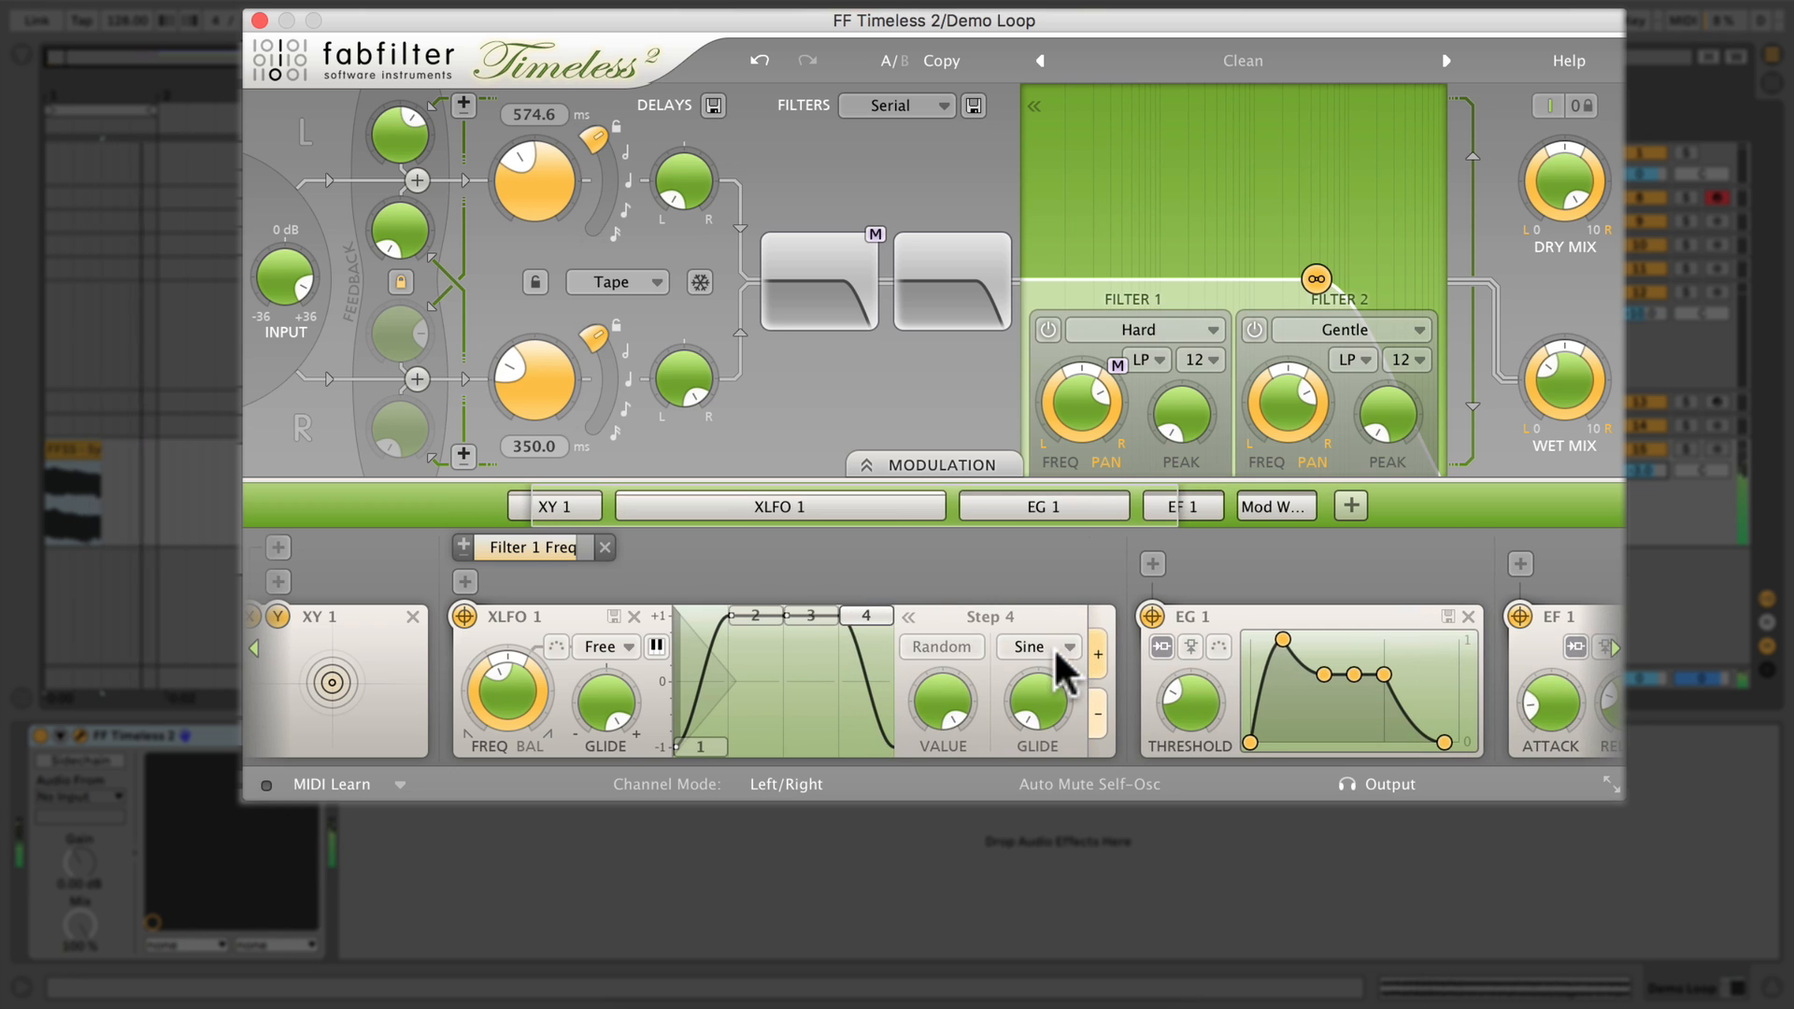
mouse_move(810, 616)
left_mouse_down()
mouse_move(810, 693)
mouse_move(850, 654)
left_mouse_up()
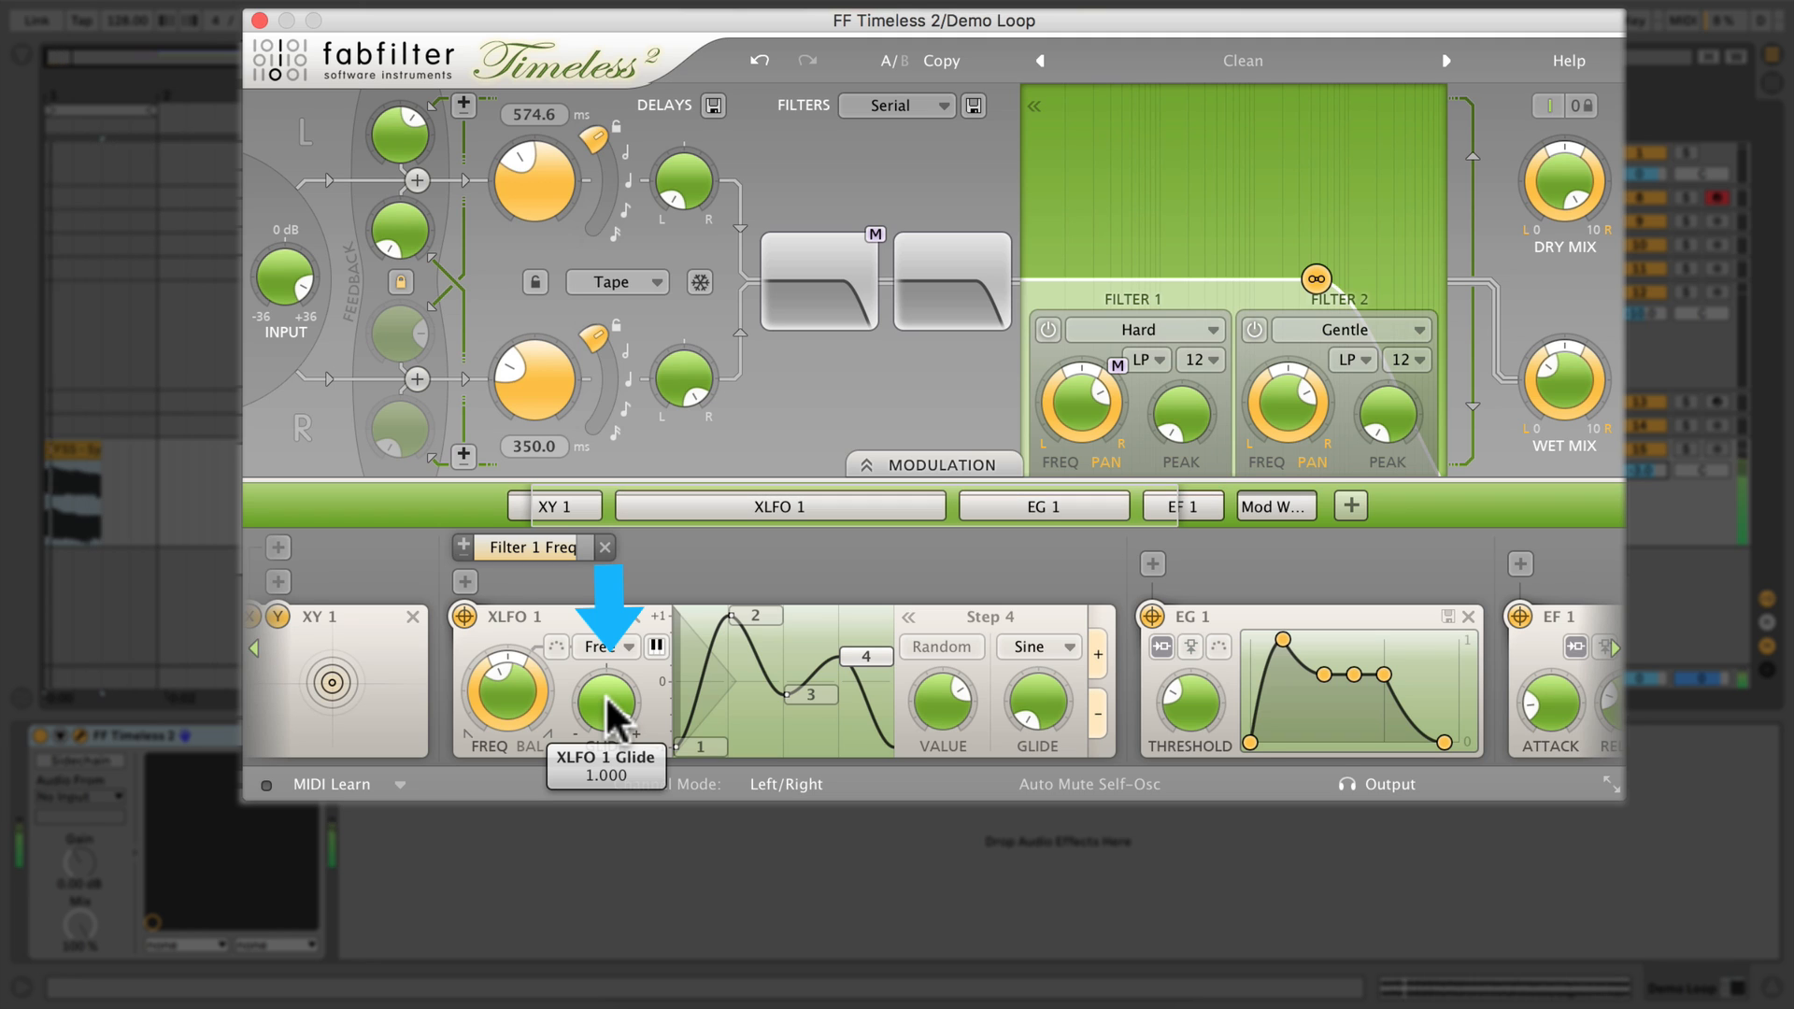
- Adjust the overall glide of XLFO 1 for the Filter 1 frequency modulation
left_click_drag(612, 715, 580, 649)
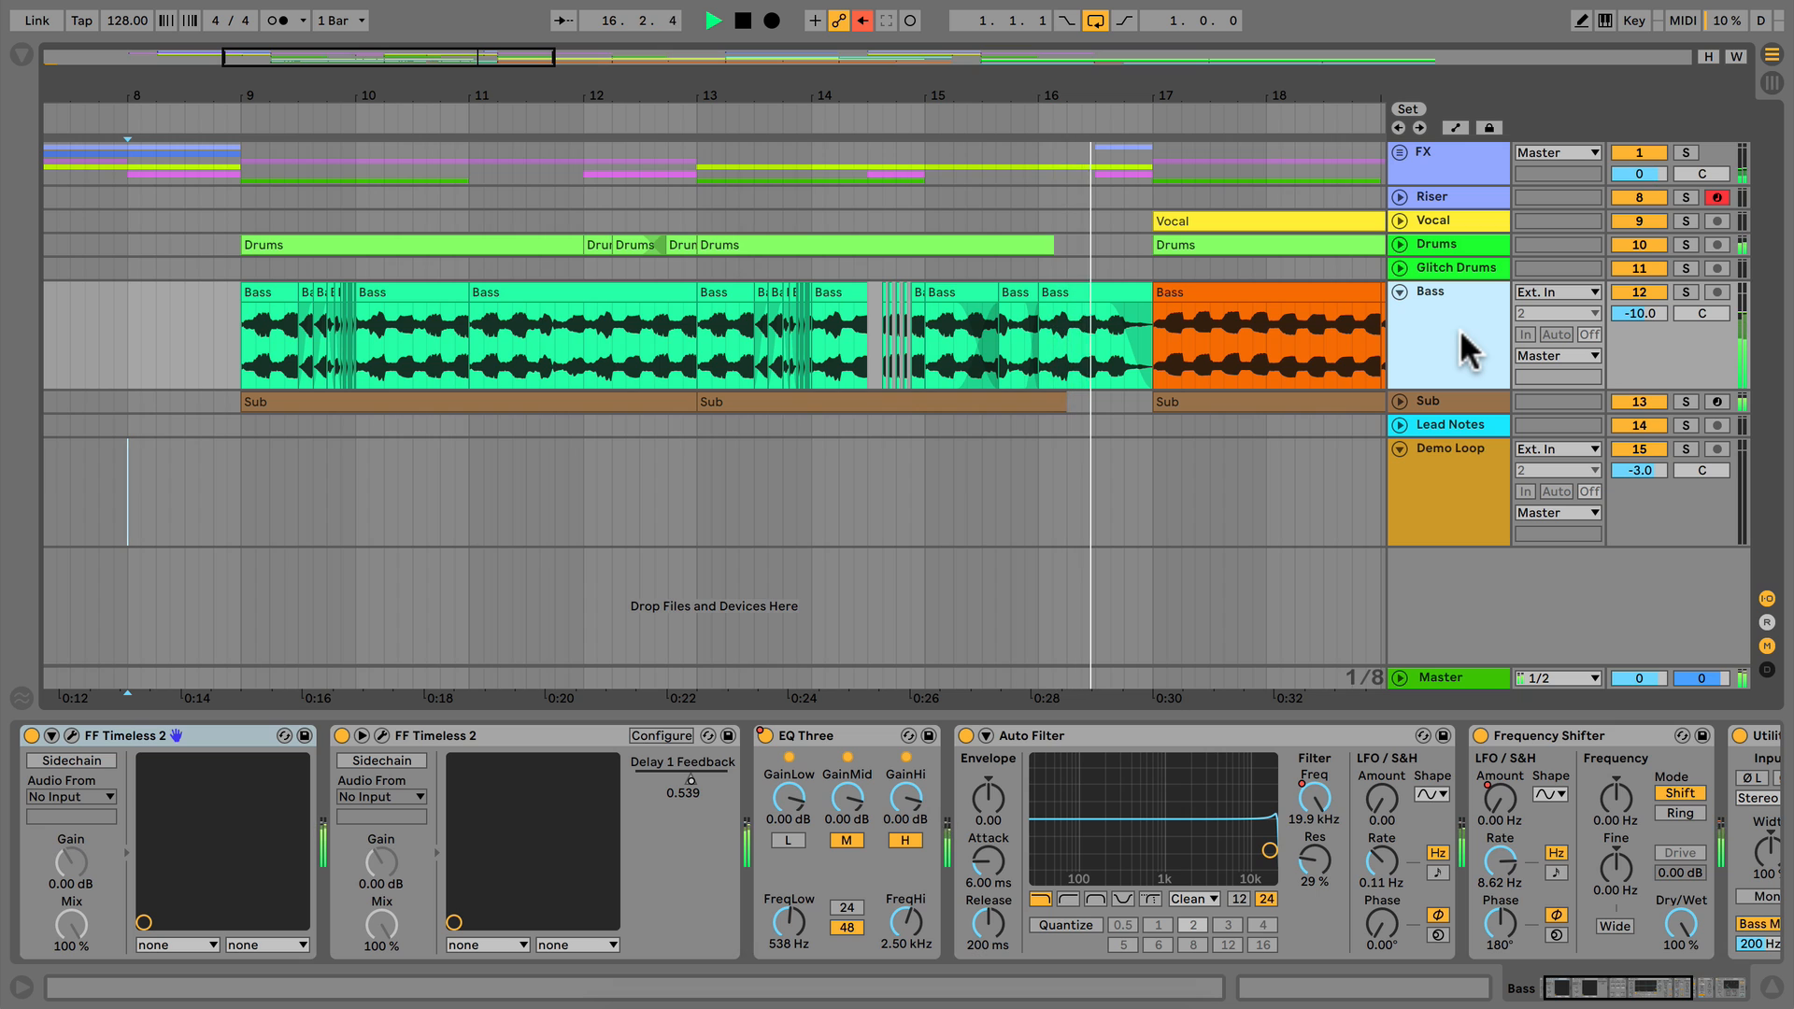
- Stop the full mix, solo the Bass track and play it from its first clip at bar 9
key("space")
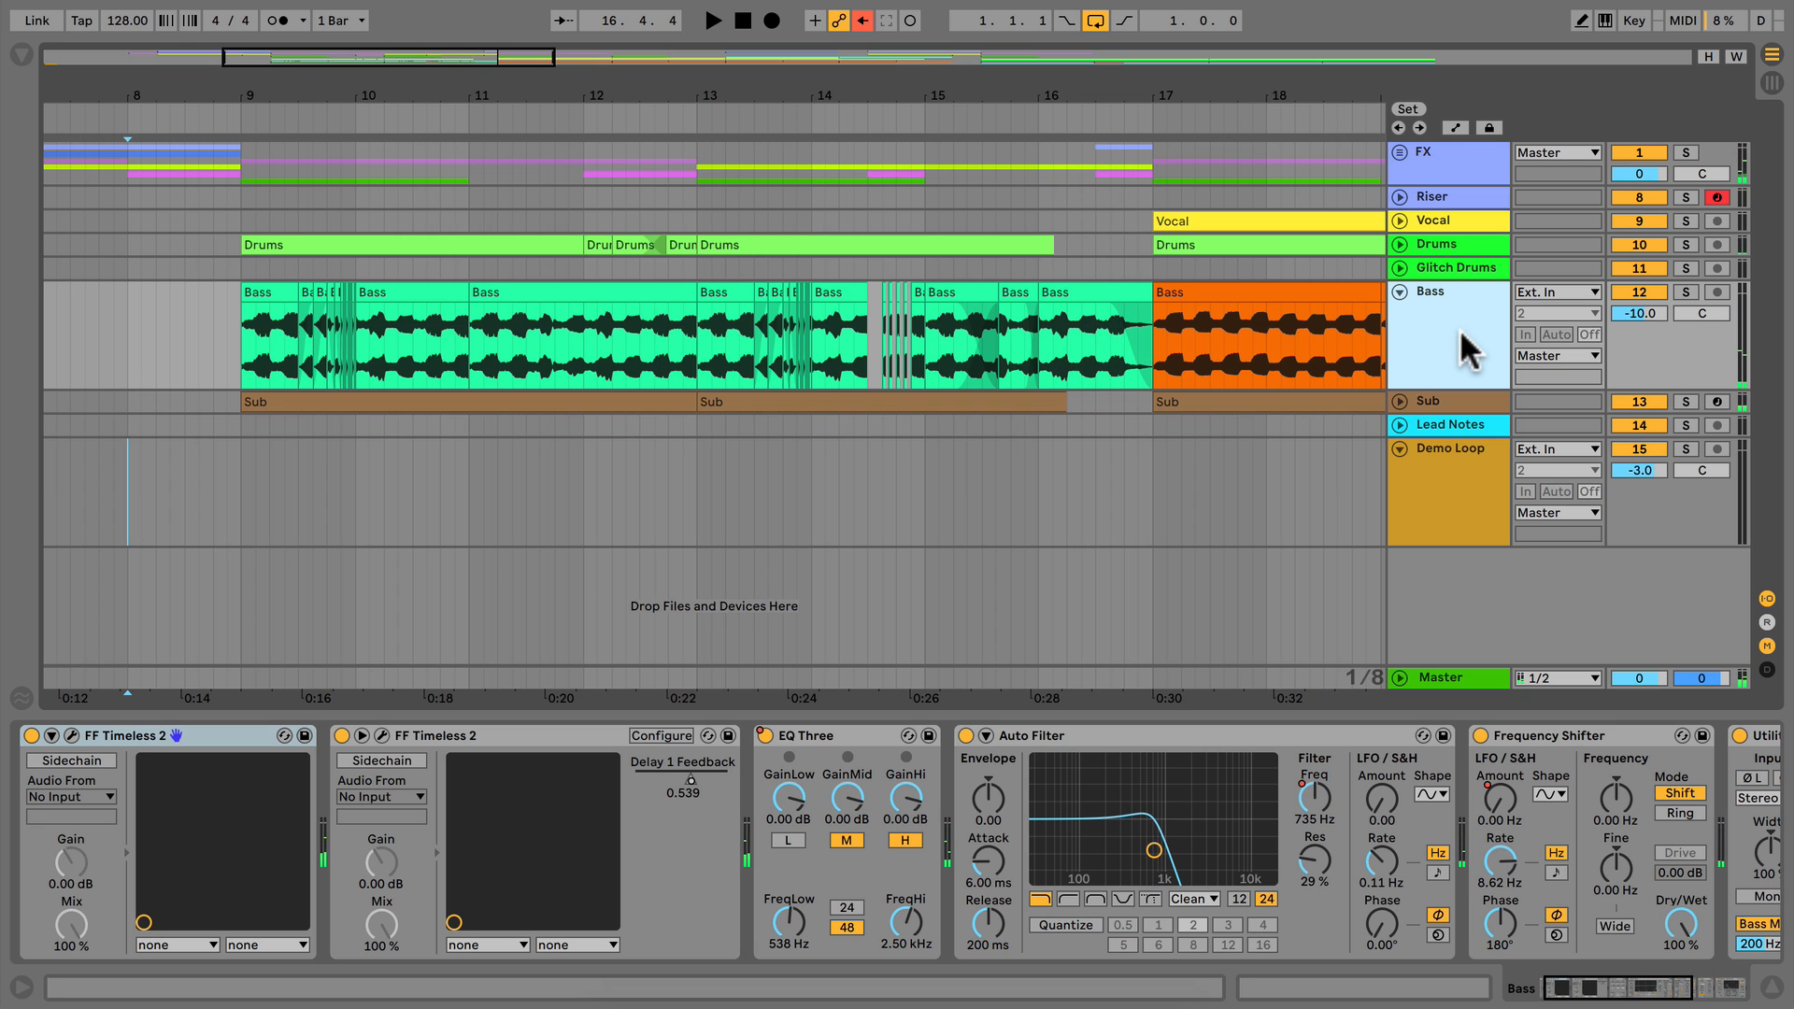
left_click(1688, 290)
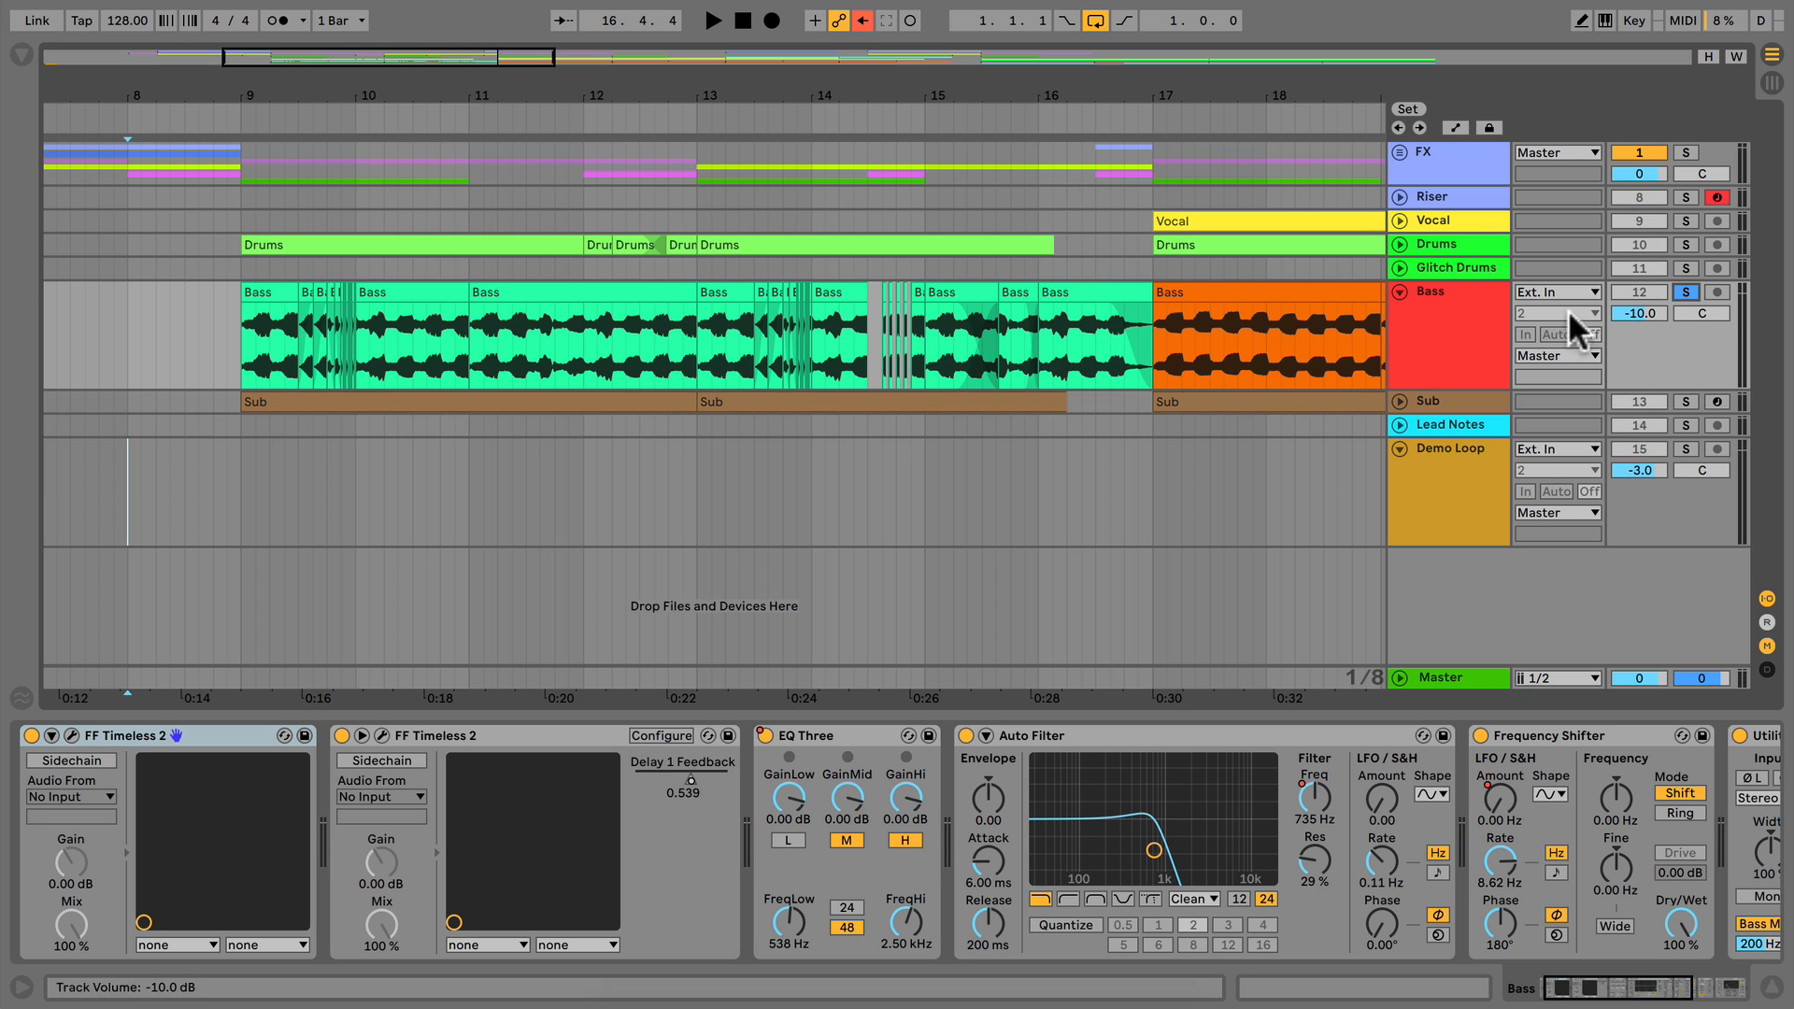
left_click(253, 297)
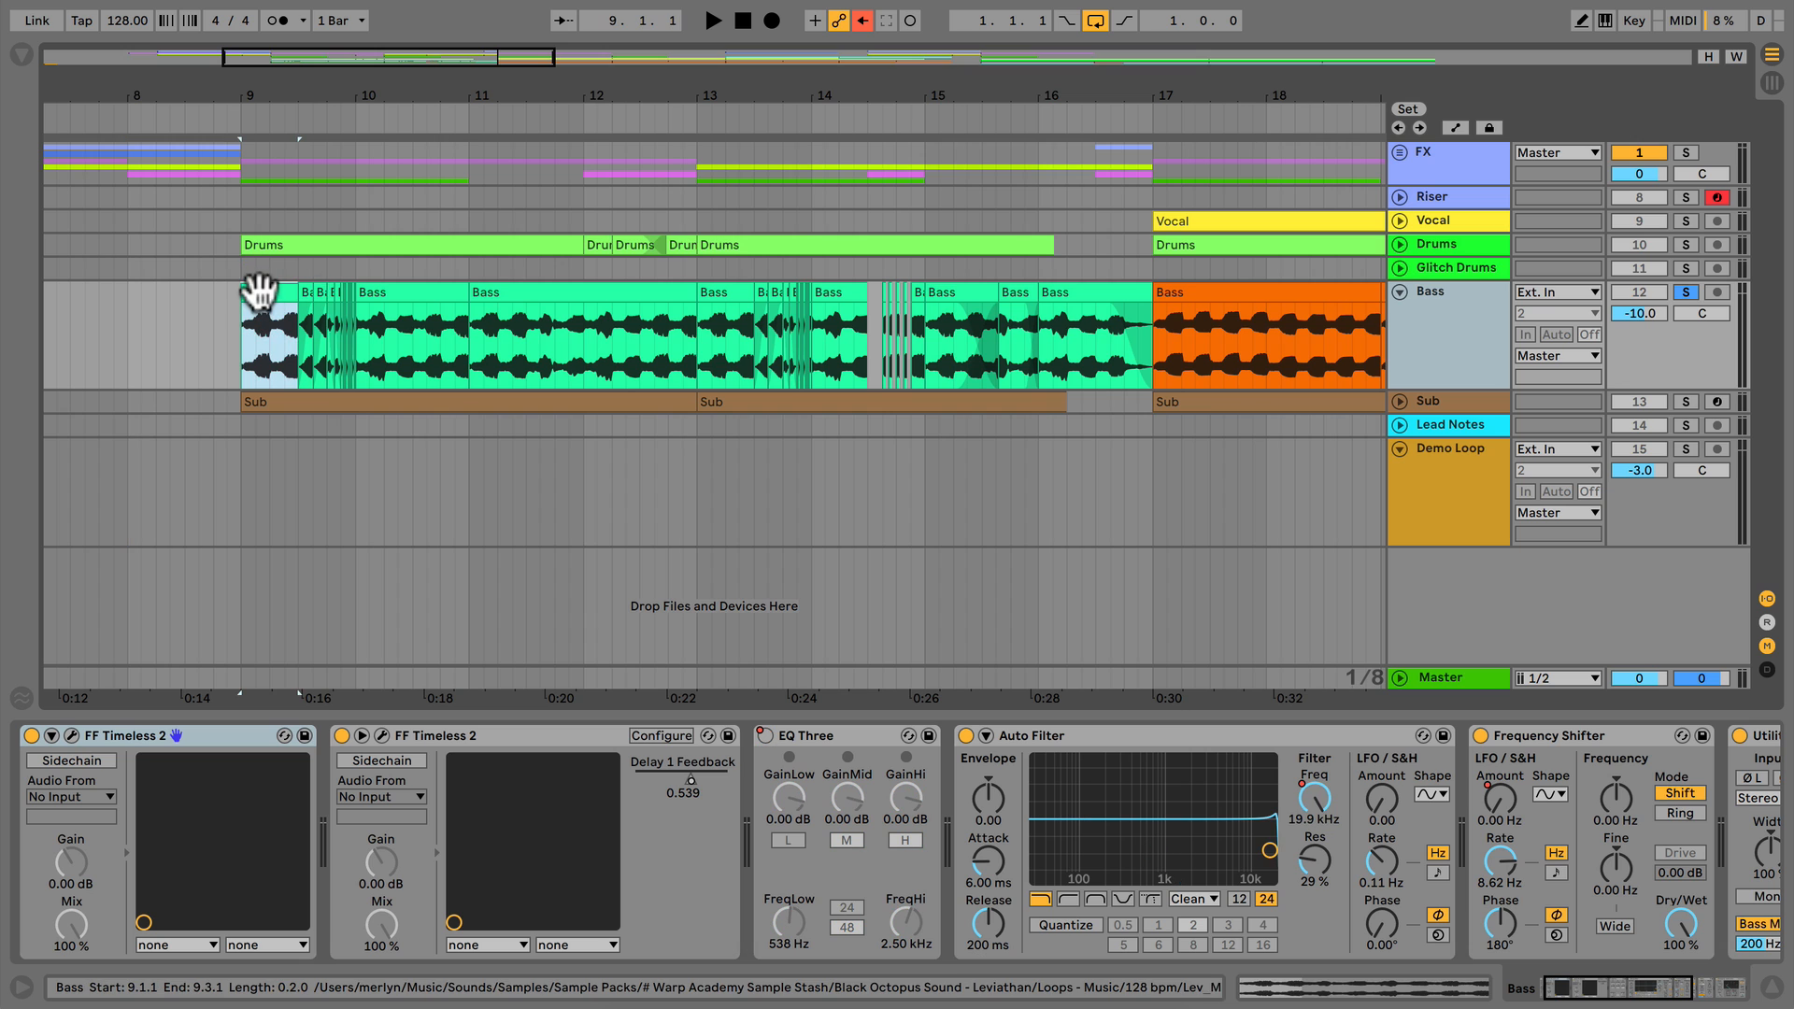
key("space")
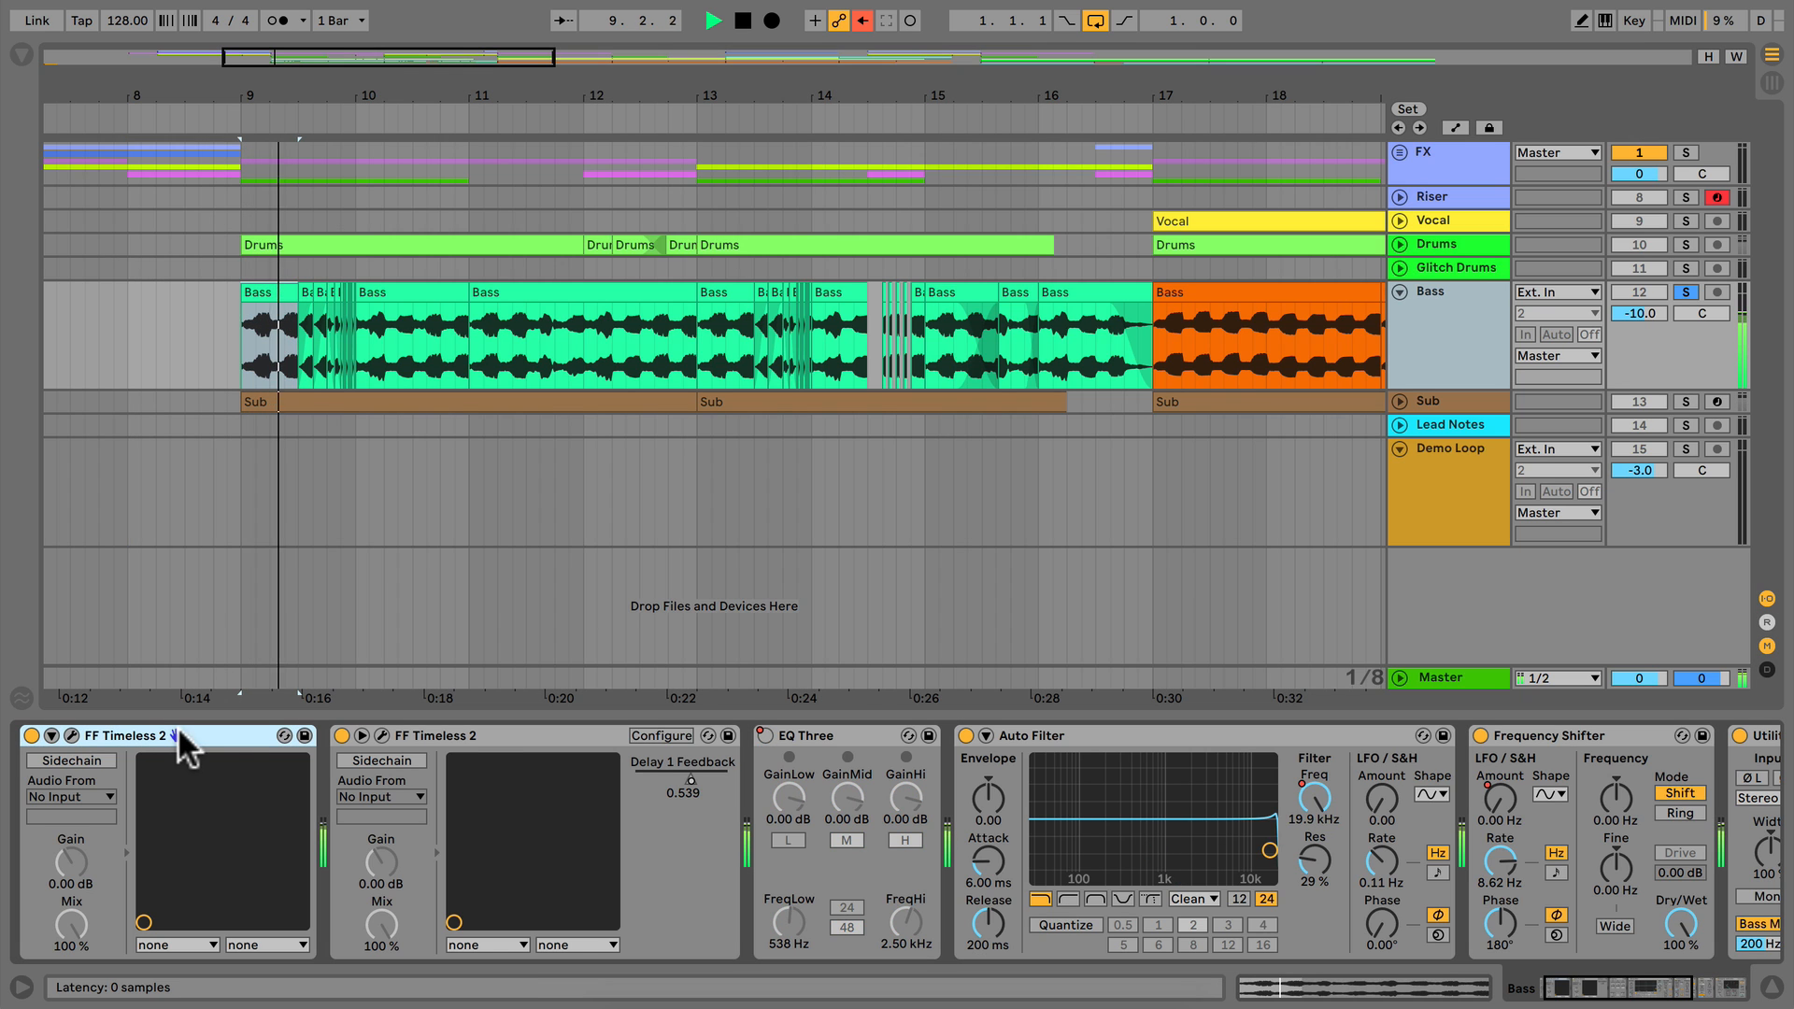
- Compare the bass with both Timeless 2 devices bypassed and enabled during playback, and stop playback
left_click(476, 735, "shift")
key("ctrl+0")
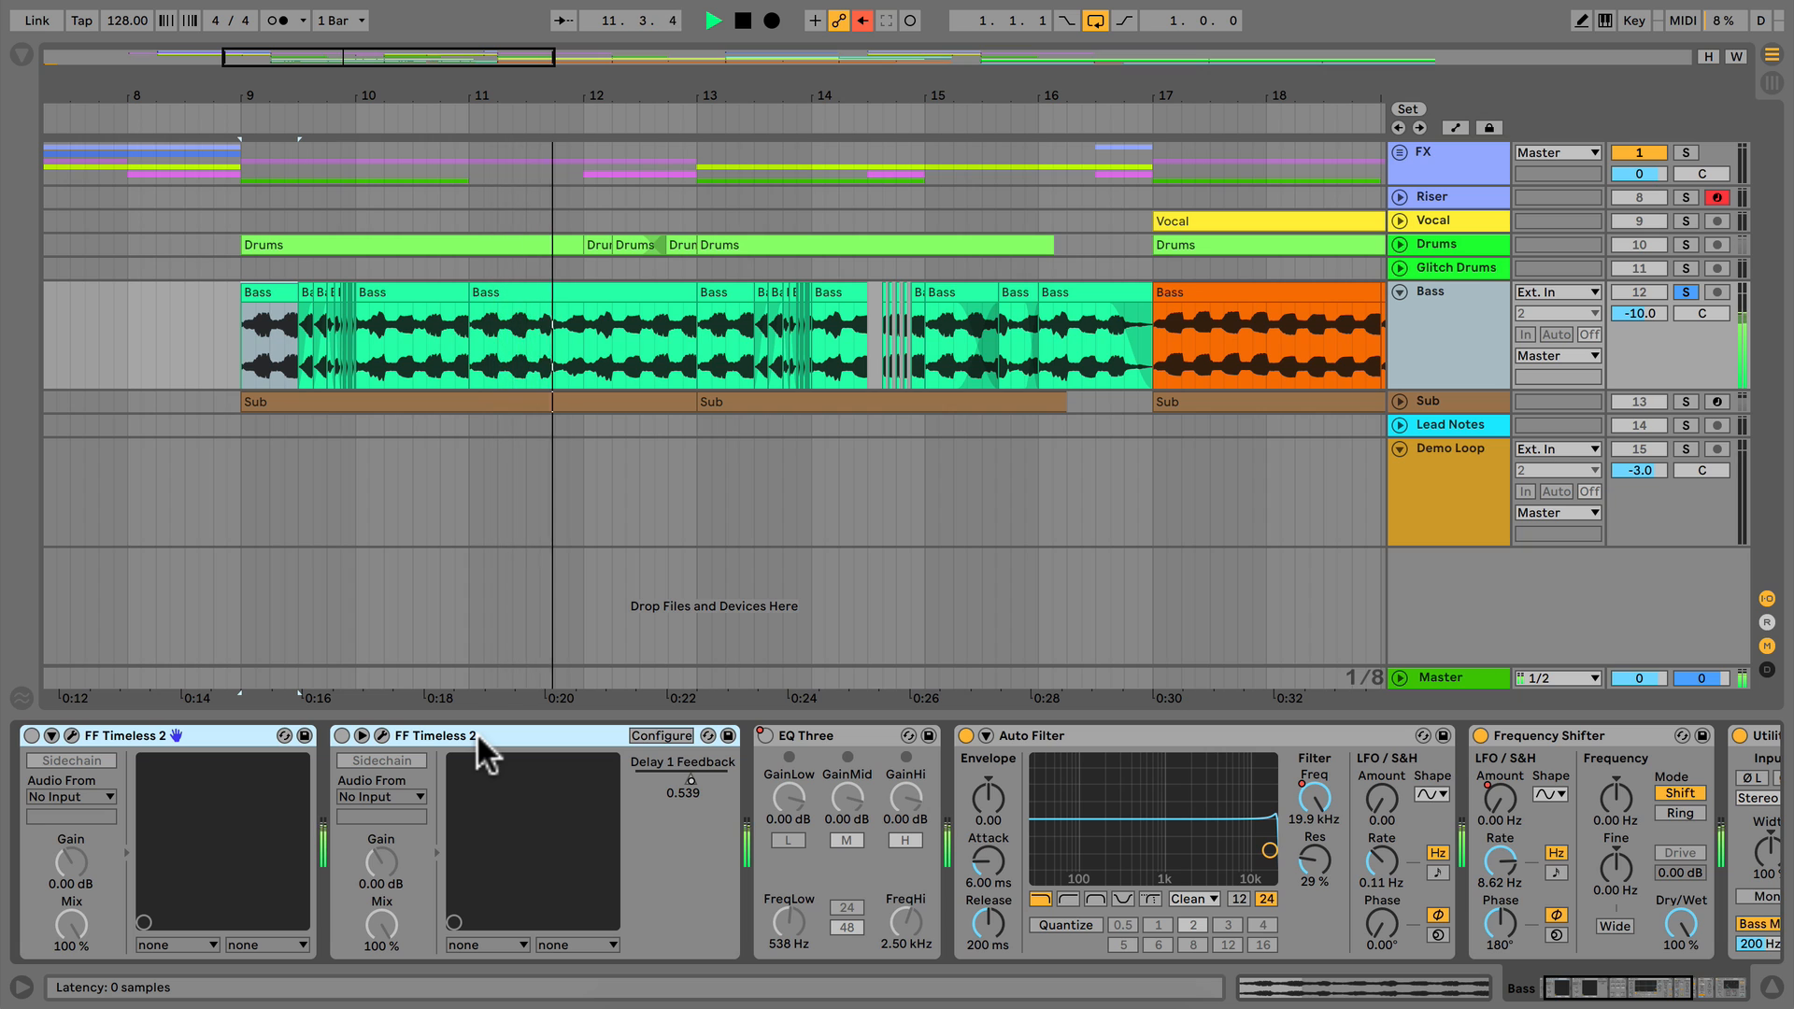
key("ctrl+0")
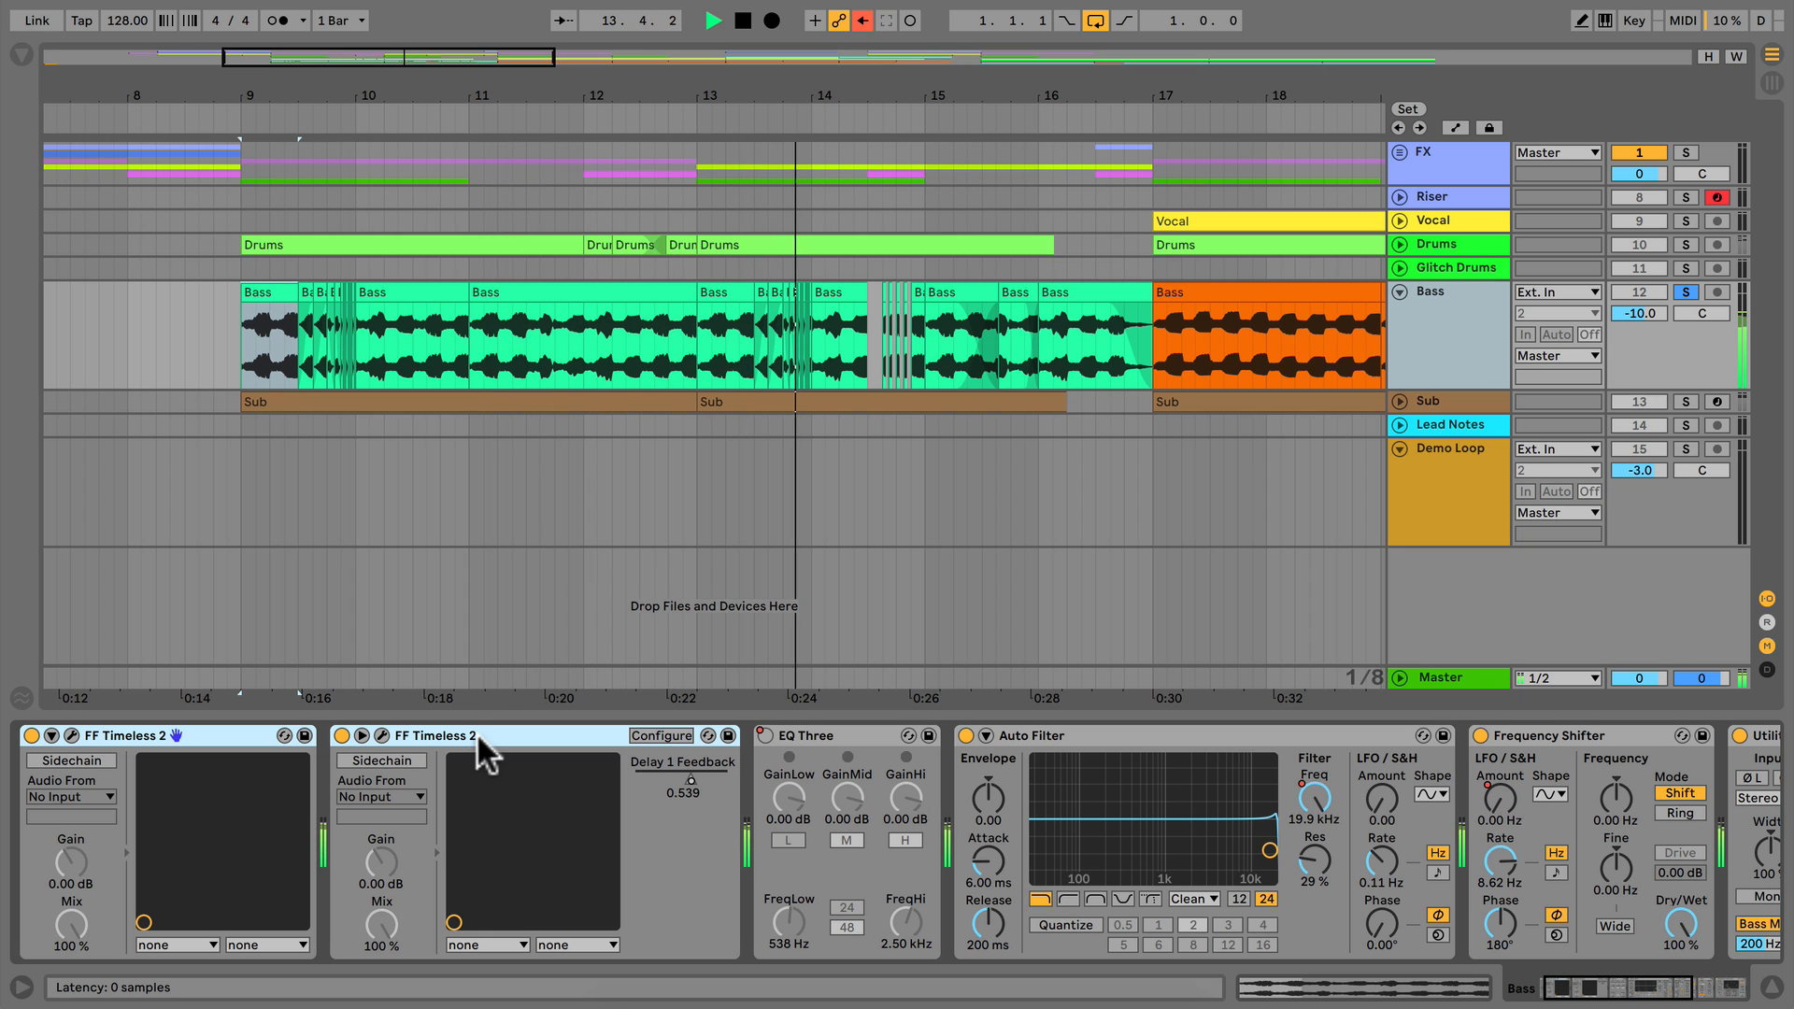
key("ctrl+0")
key("ctrl+0")
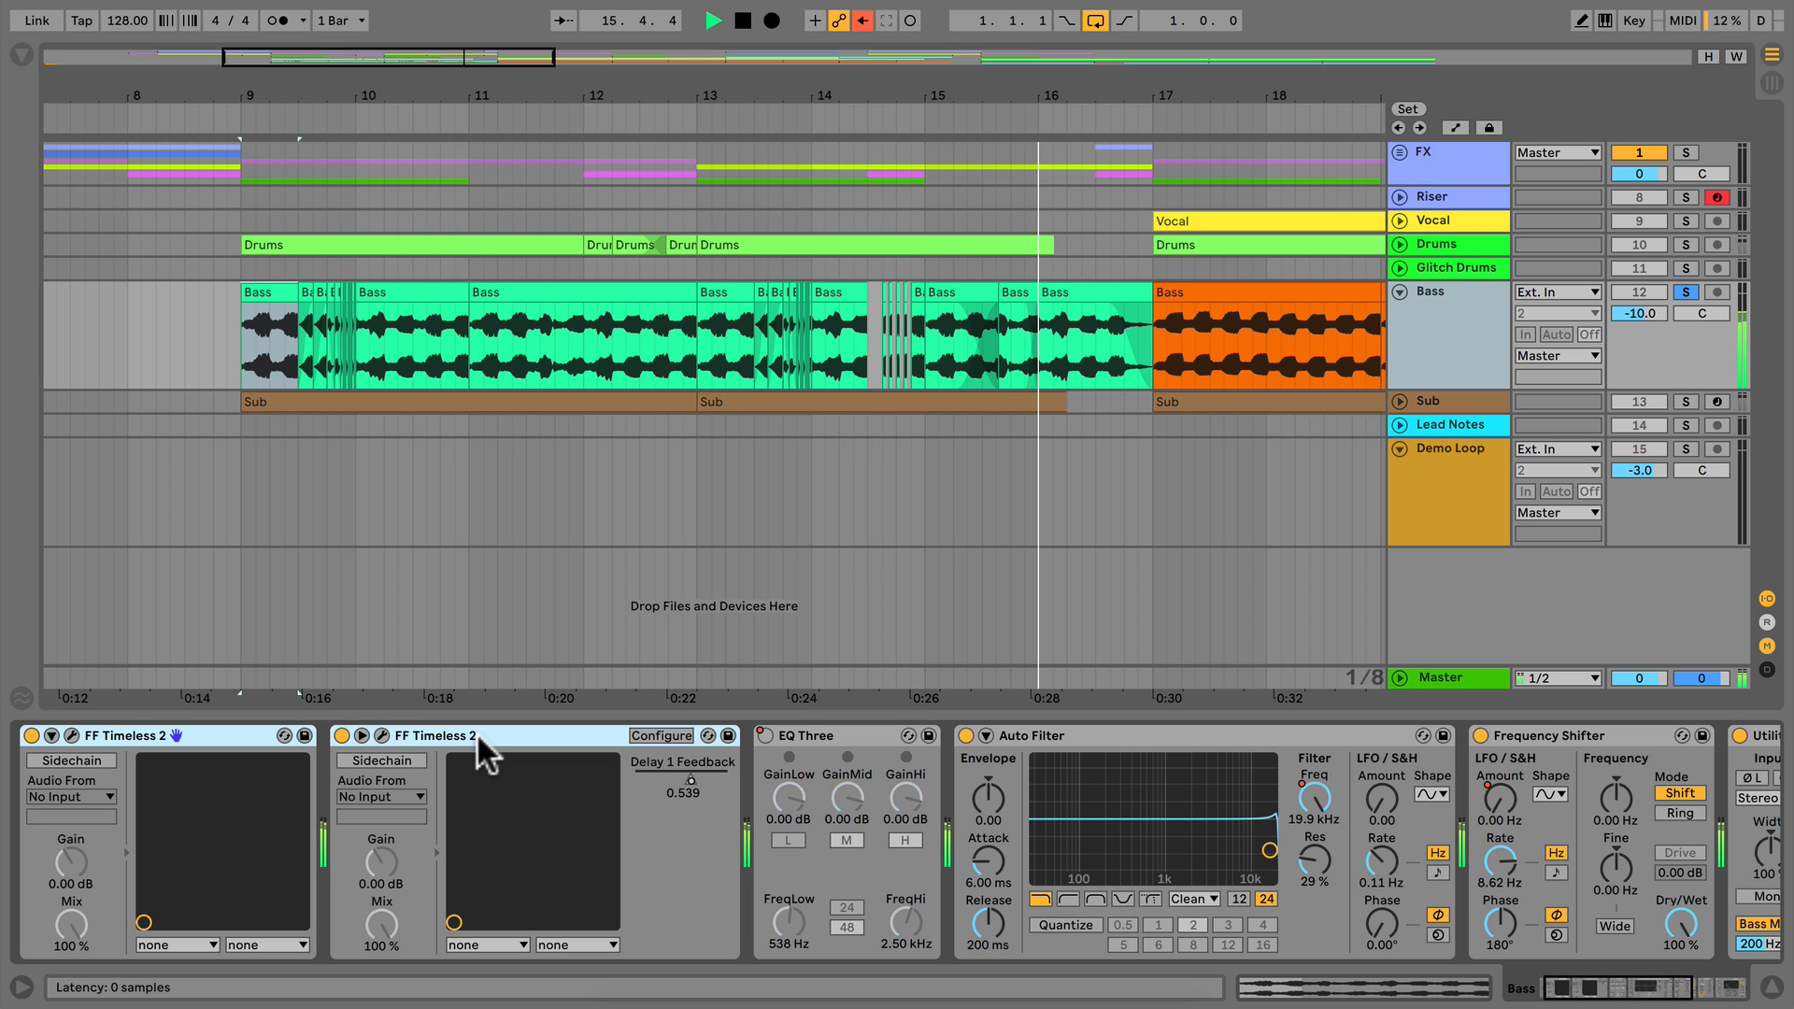
key("space")
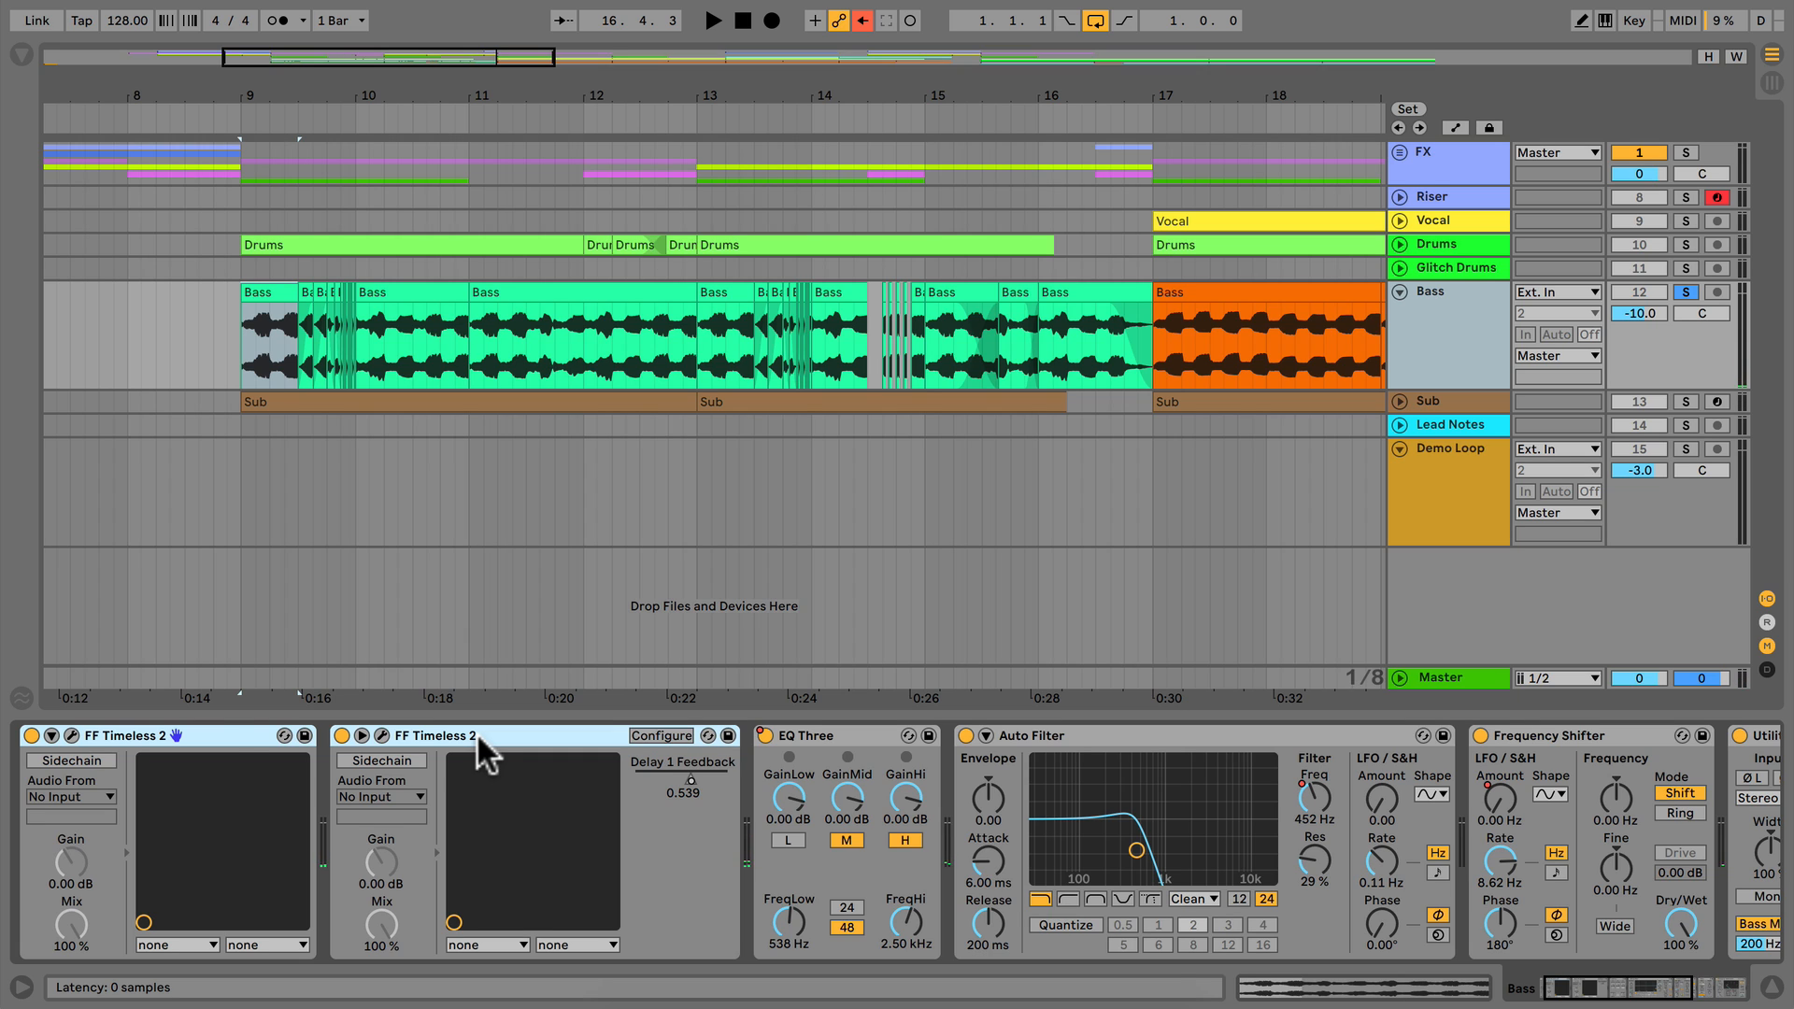
- Bypass the Bass track's second Timeless 2, leave only the first one active and open the first one's plug-in window
left_click(217, 723)
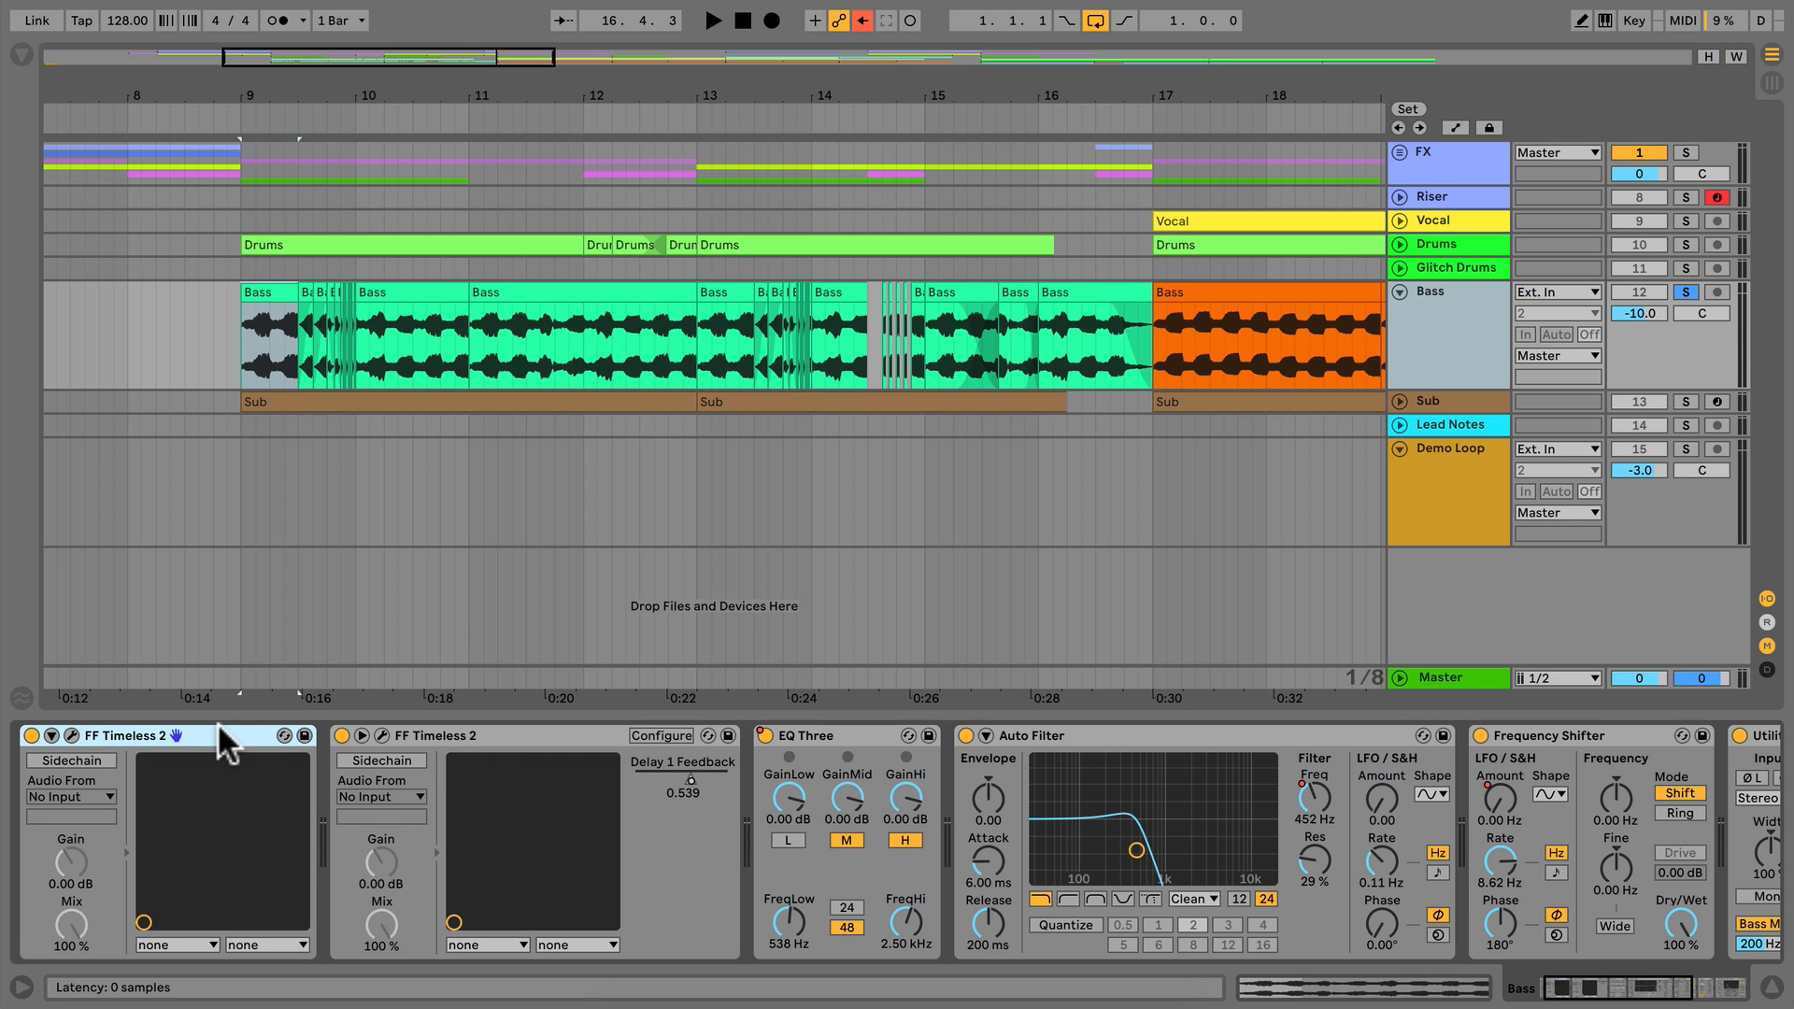
left_click(342, 736)
left_click(36, 735)
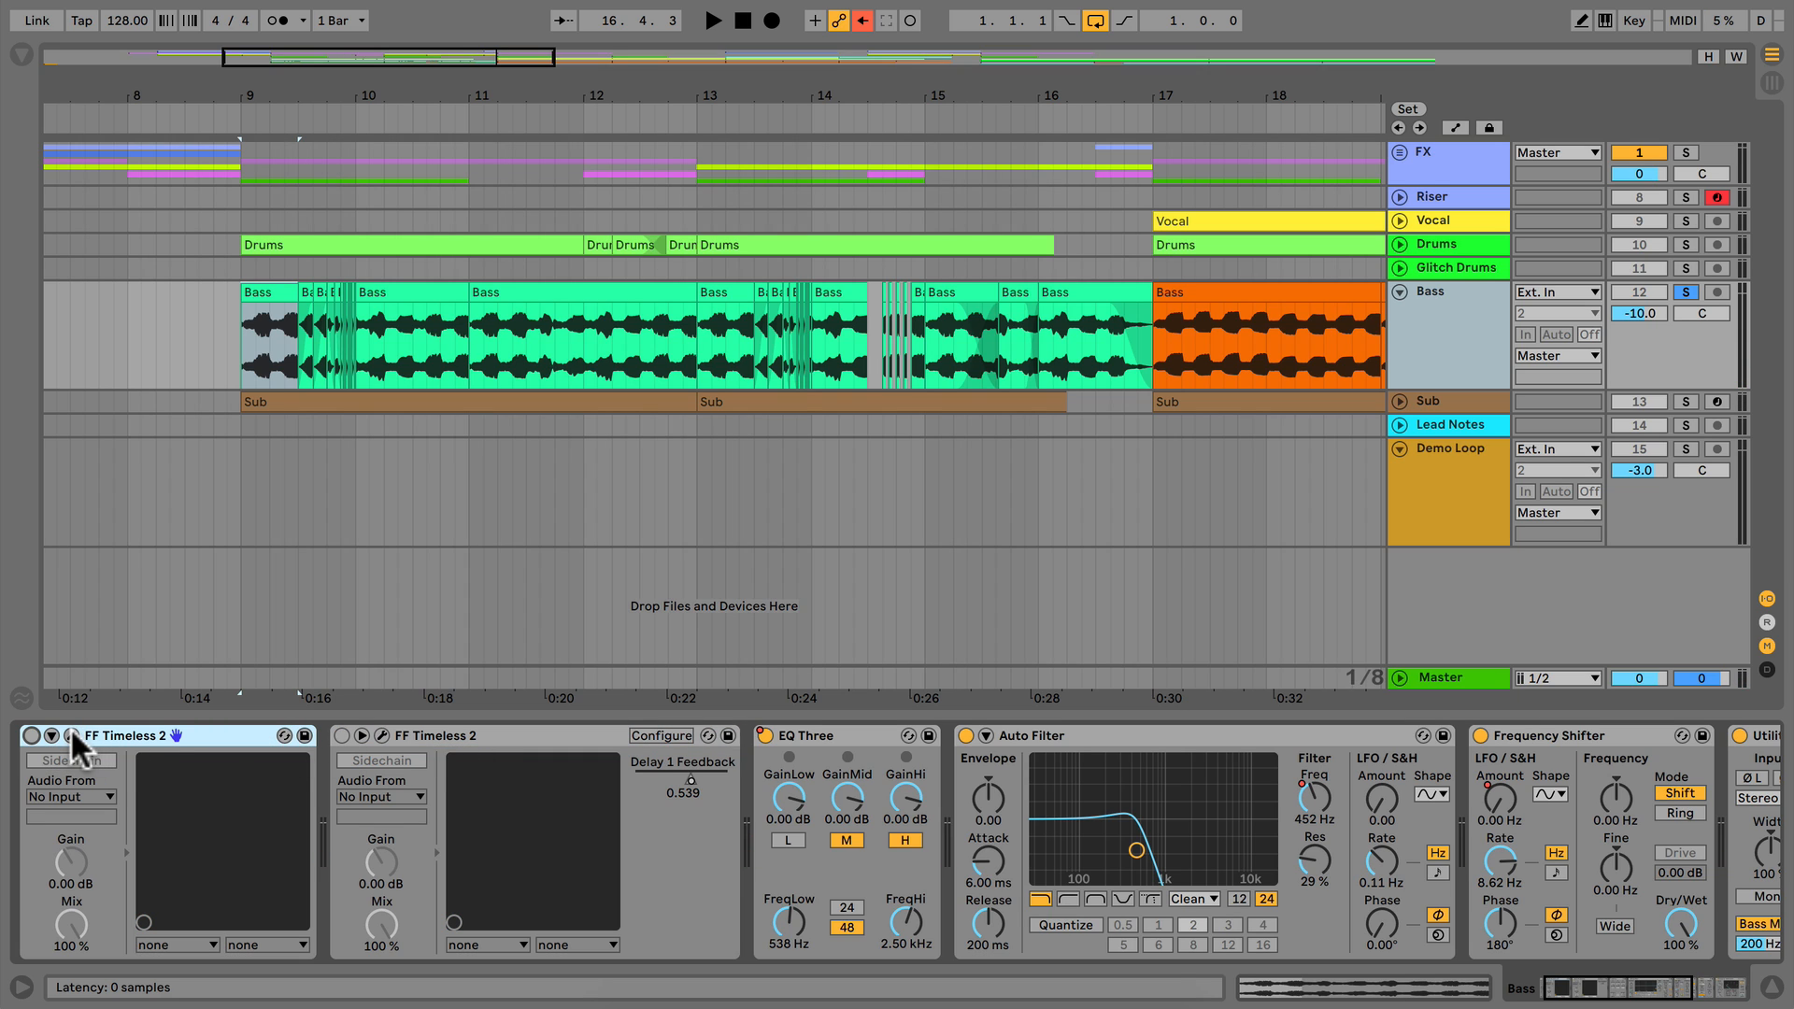
left_click(71, 732)
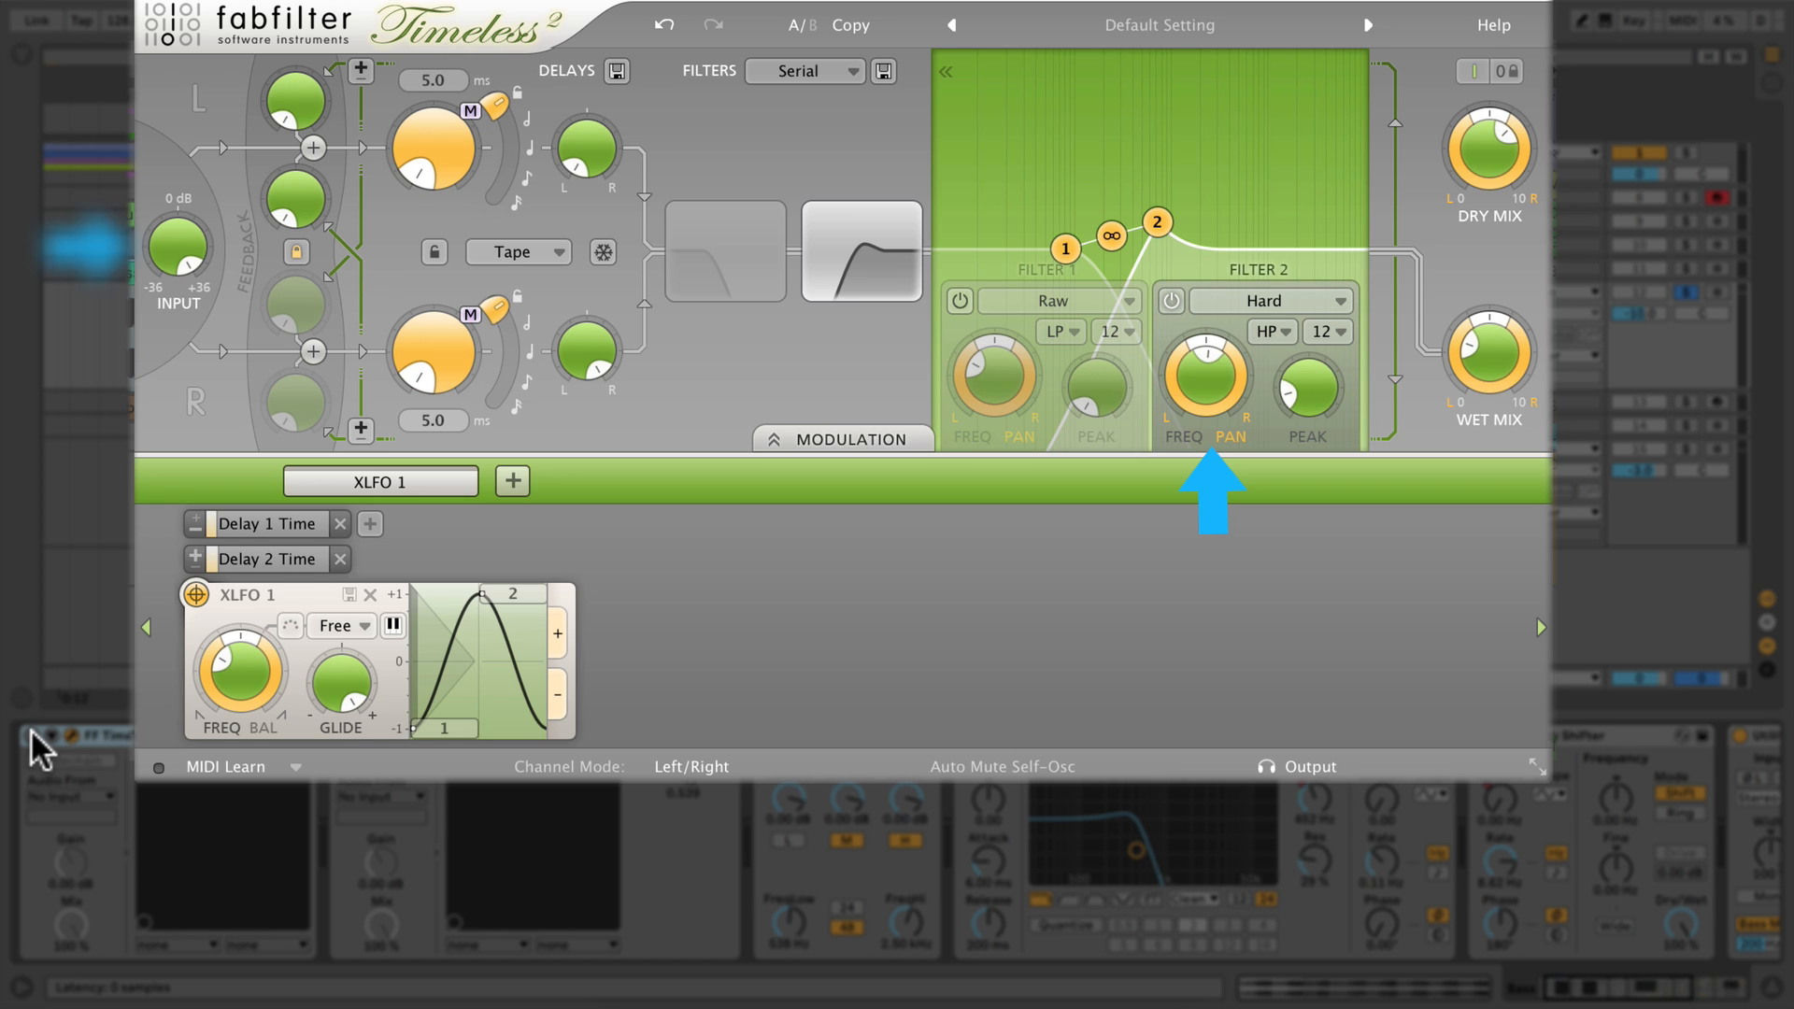
left_click(29, 727)
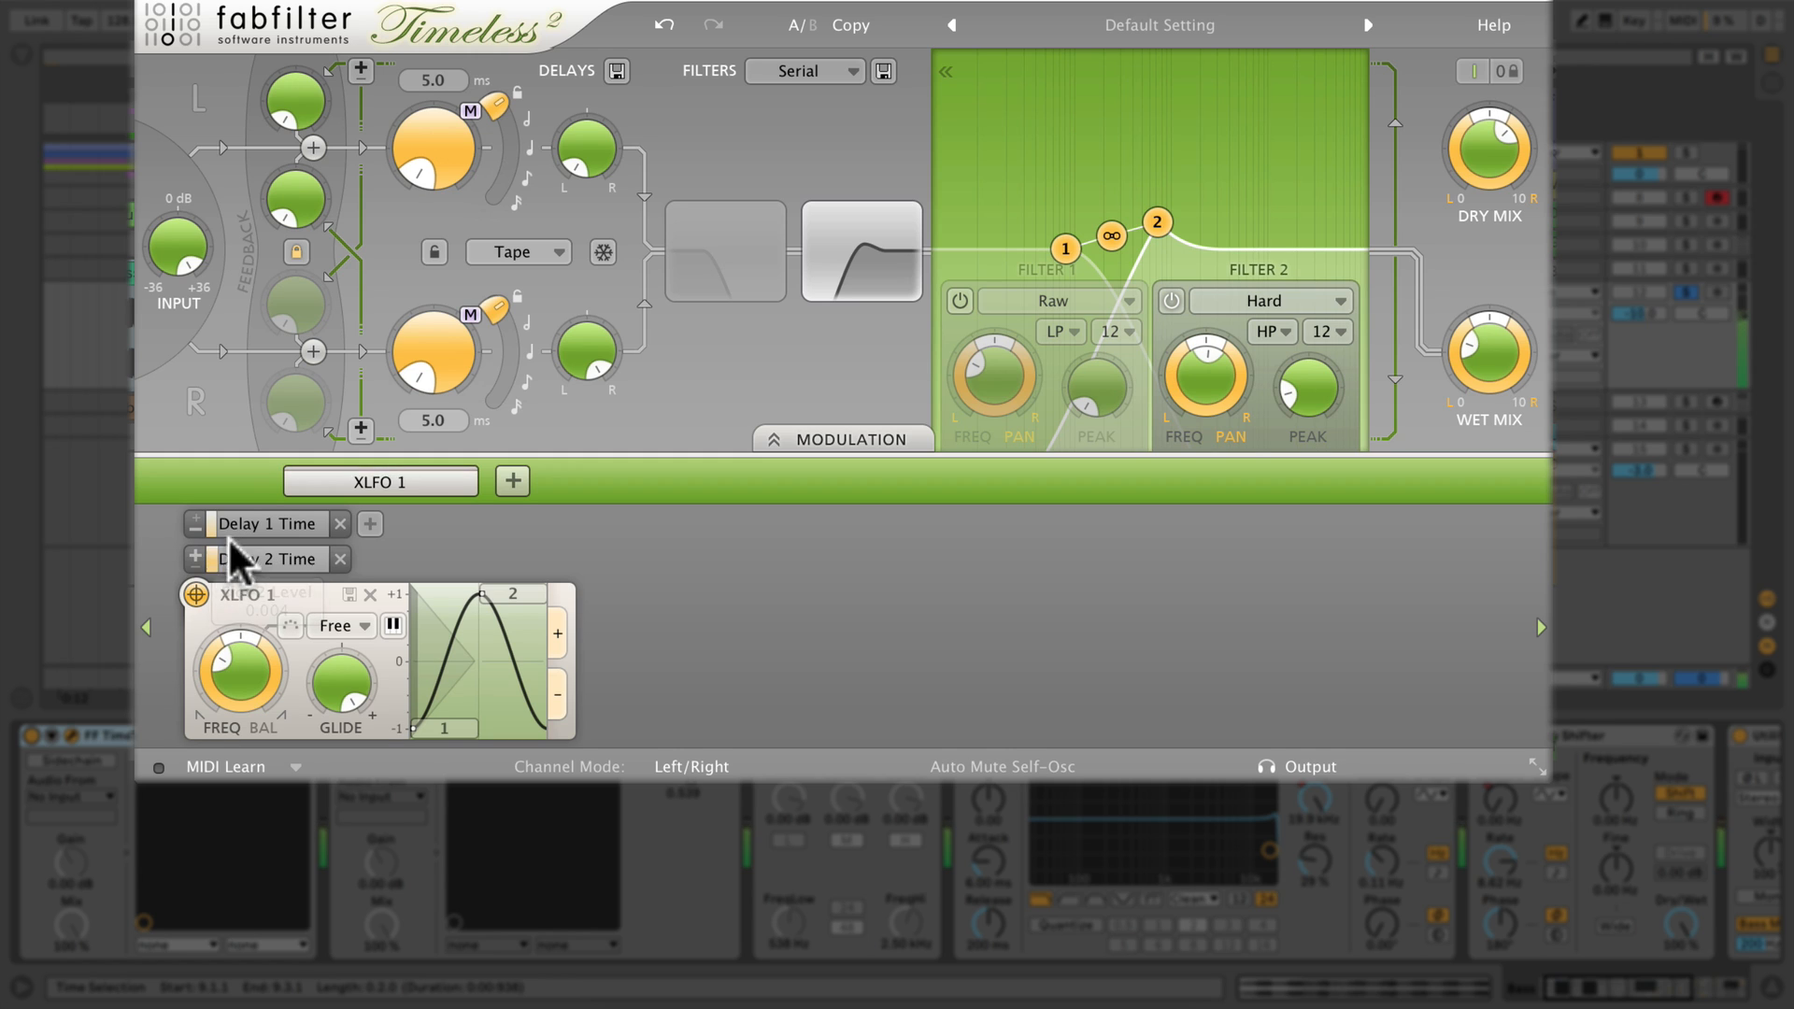
- Try a much larger XLFO 1 modulation amount on Delay 2 Time and undo the change
left_click_drag(236, 565, 486, 564)
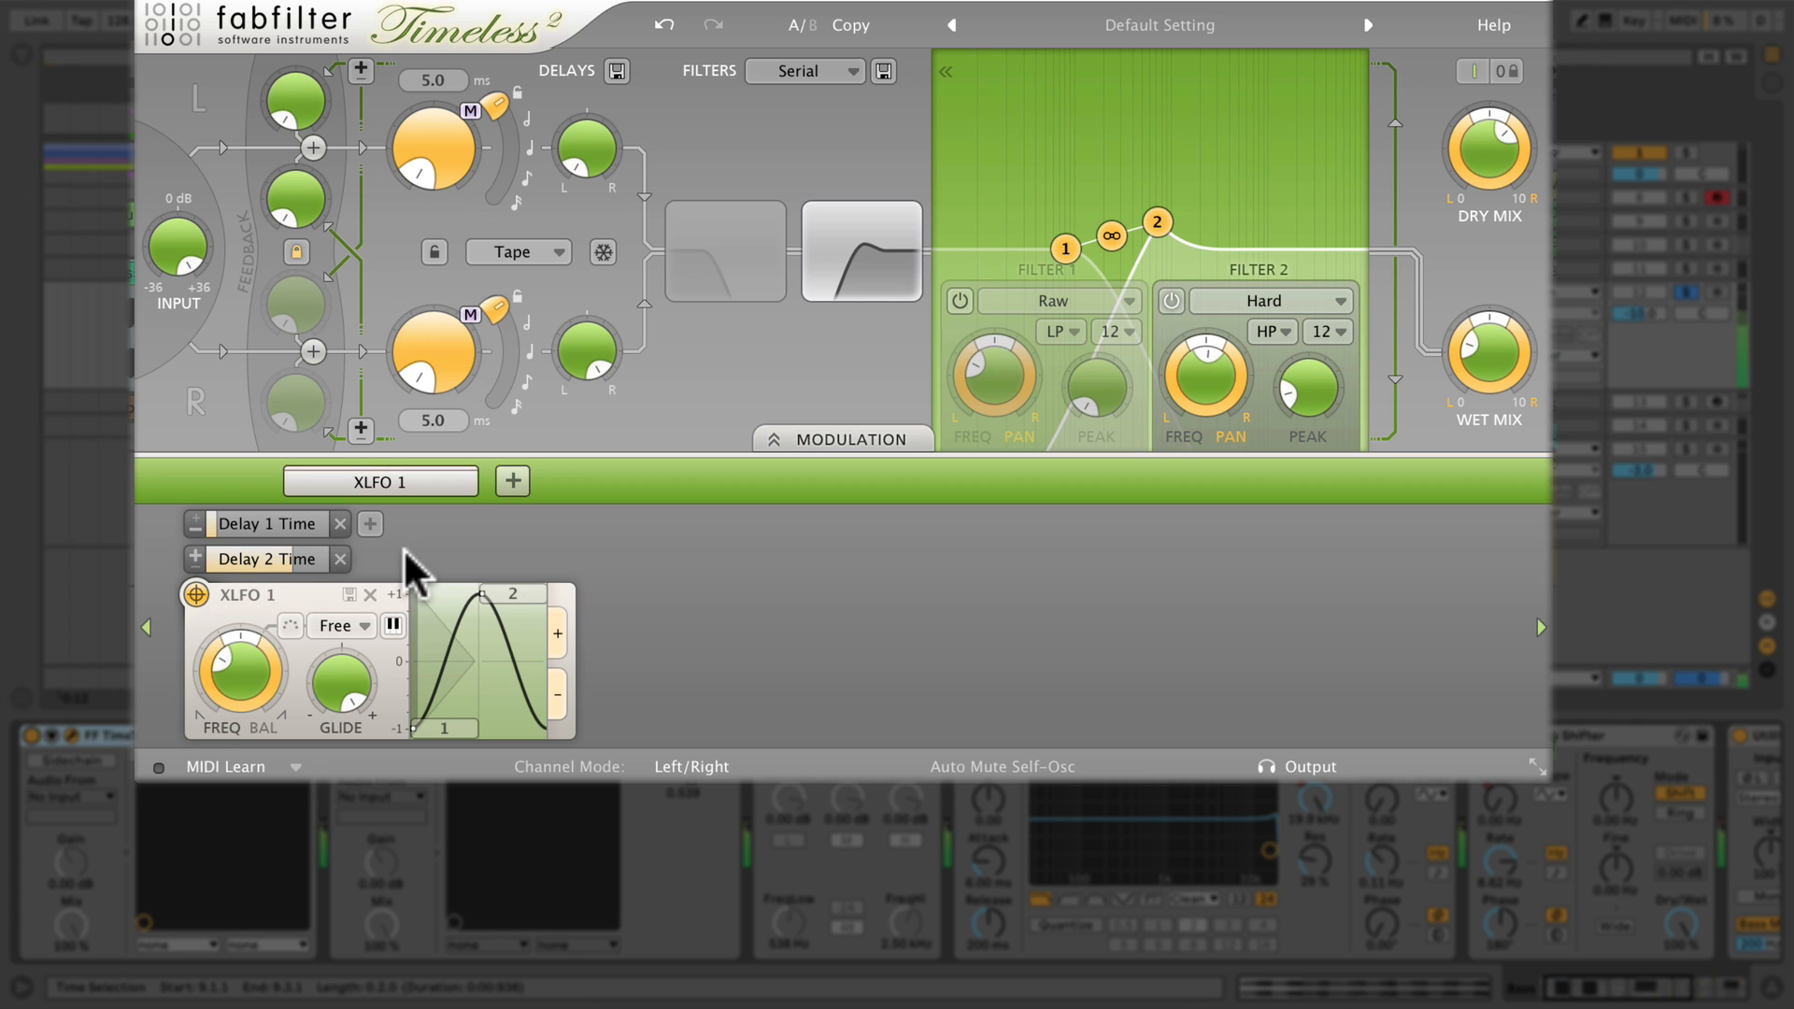
left_click(665, 26)
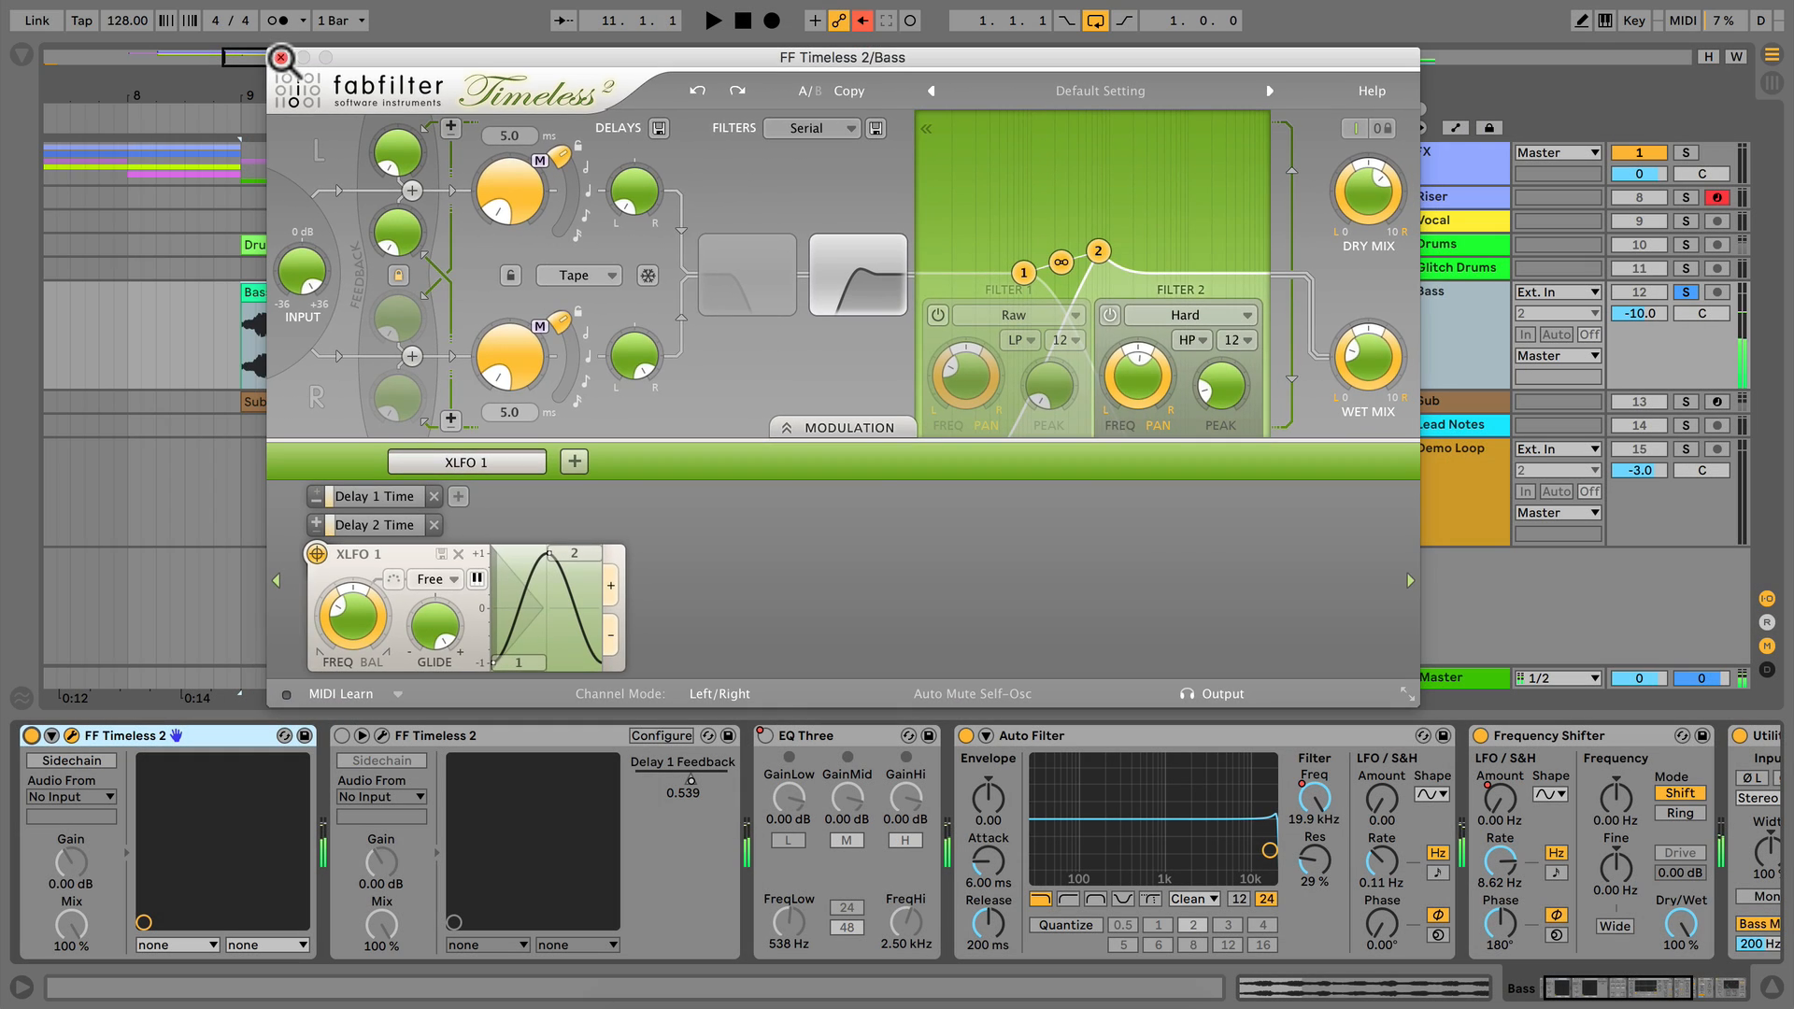
- Switch to the second Timeless 2's plug-in window and compare the bass with XLFO 1's Wet Level modulation bypassed and active
left_click(280, 57)
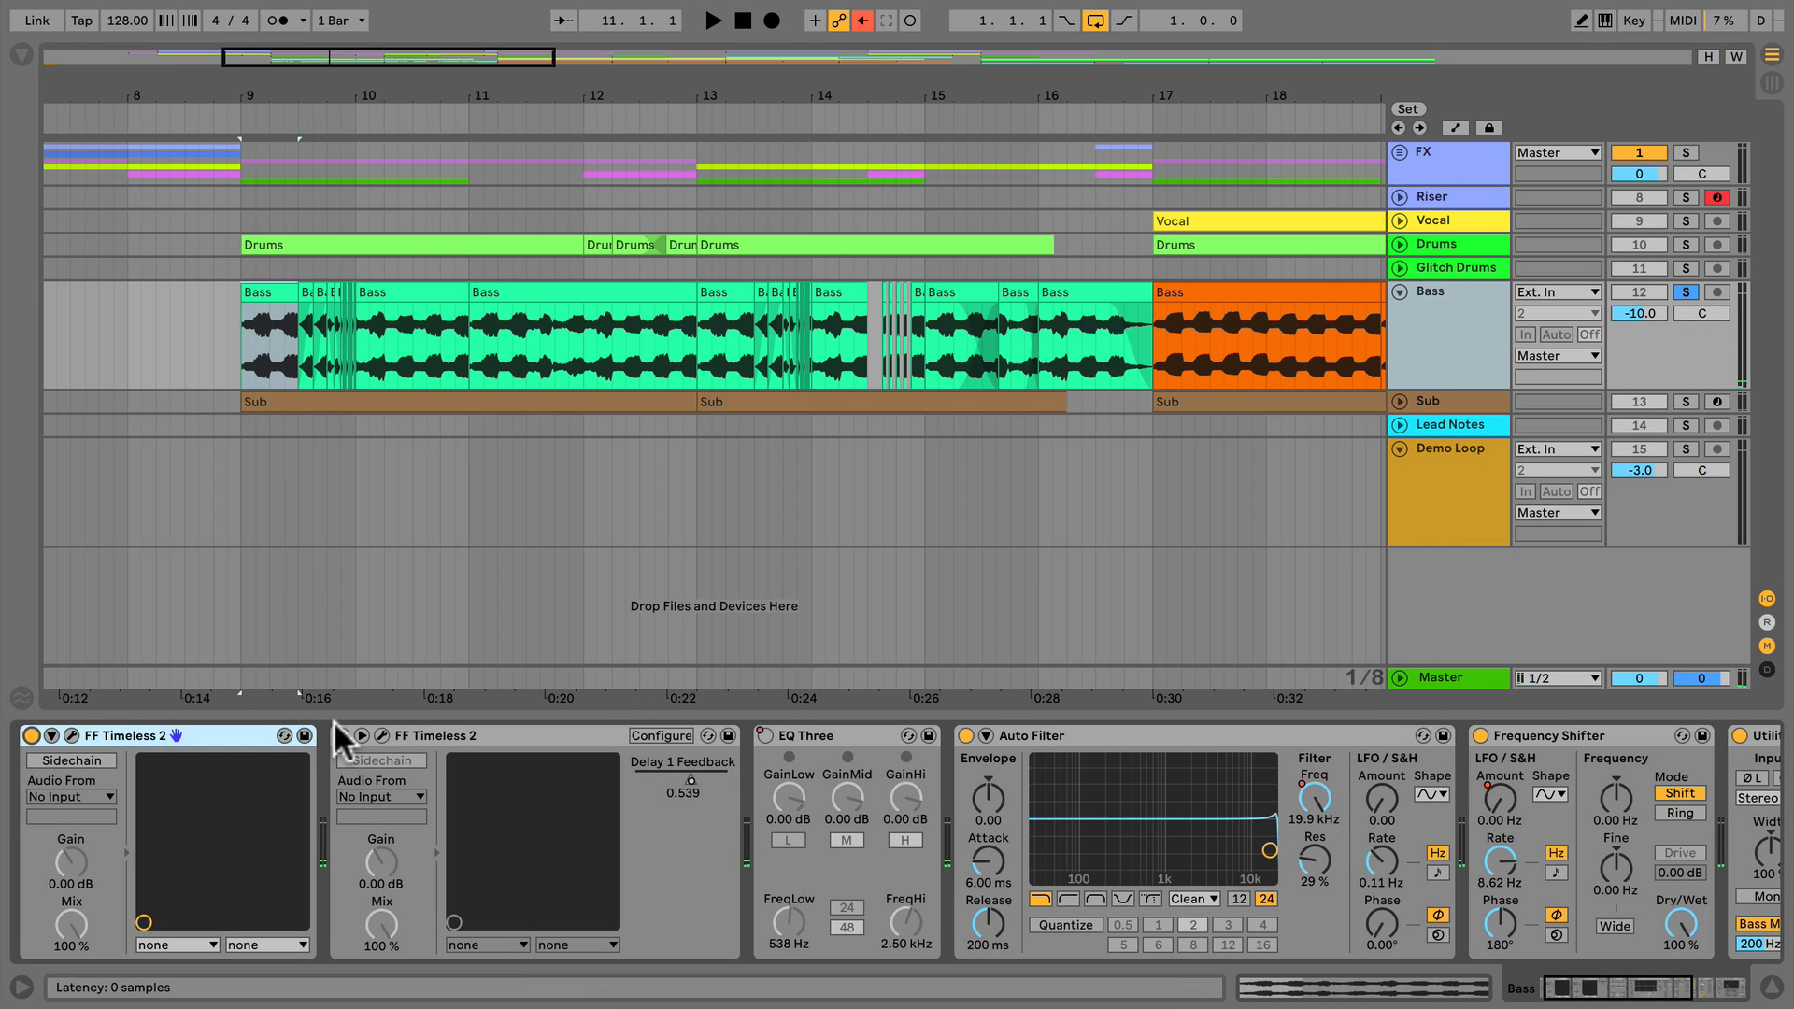
left_click(382, 735)
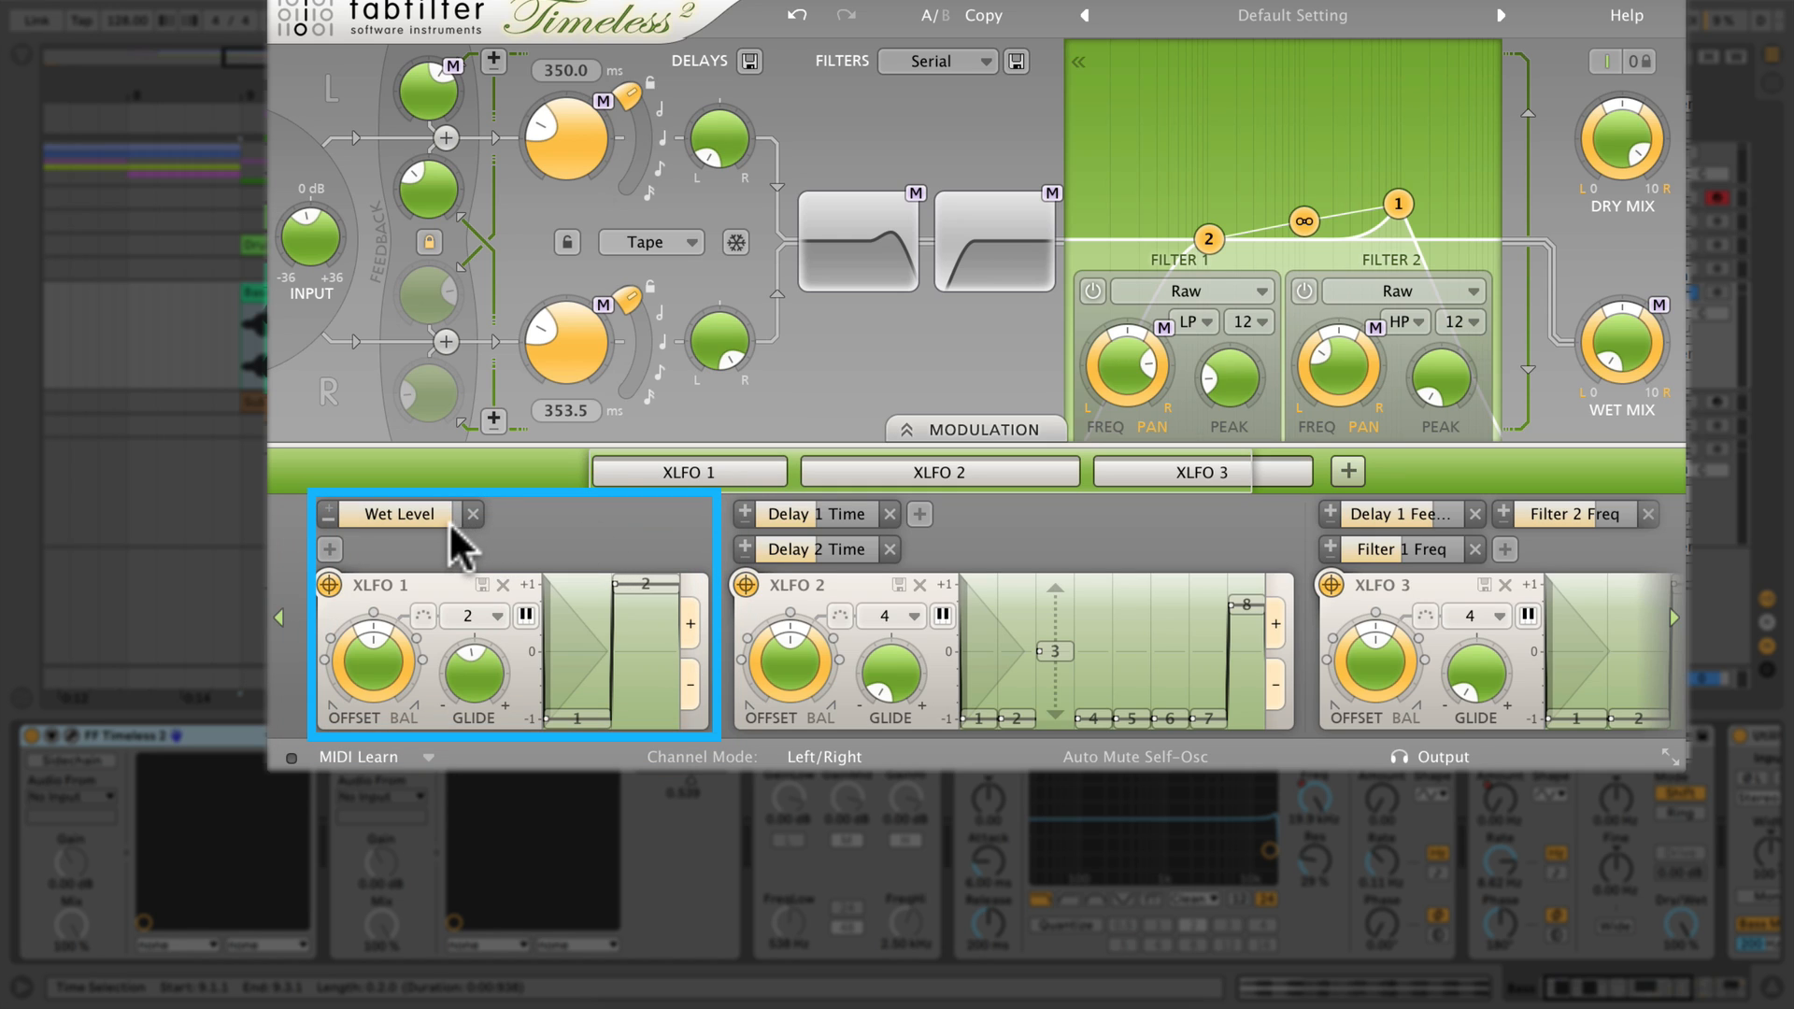
mouse_move(355, 513)
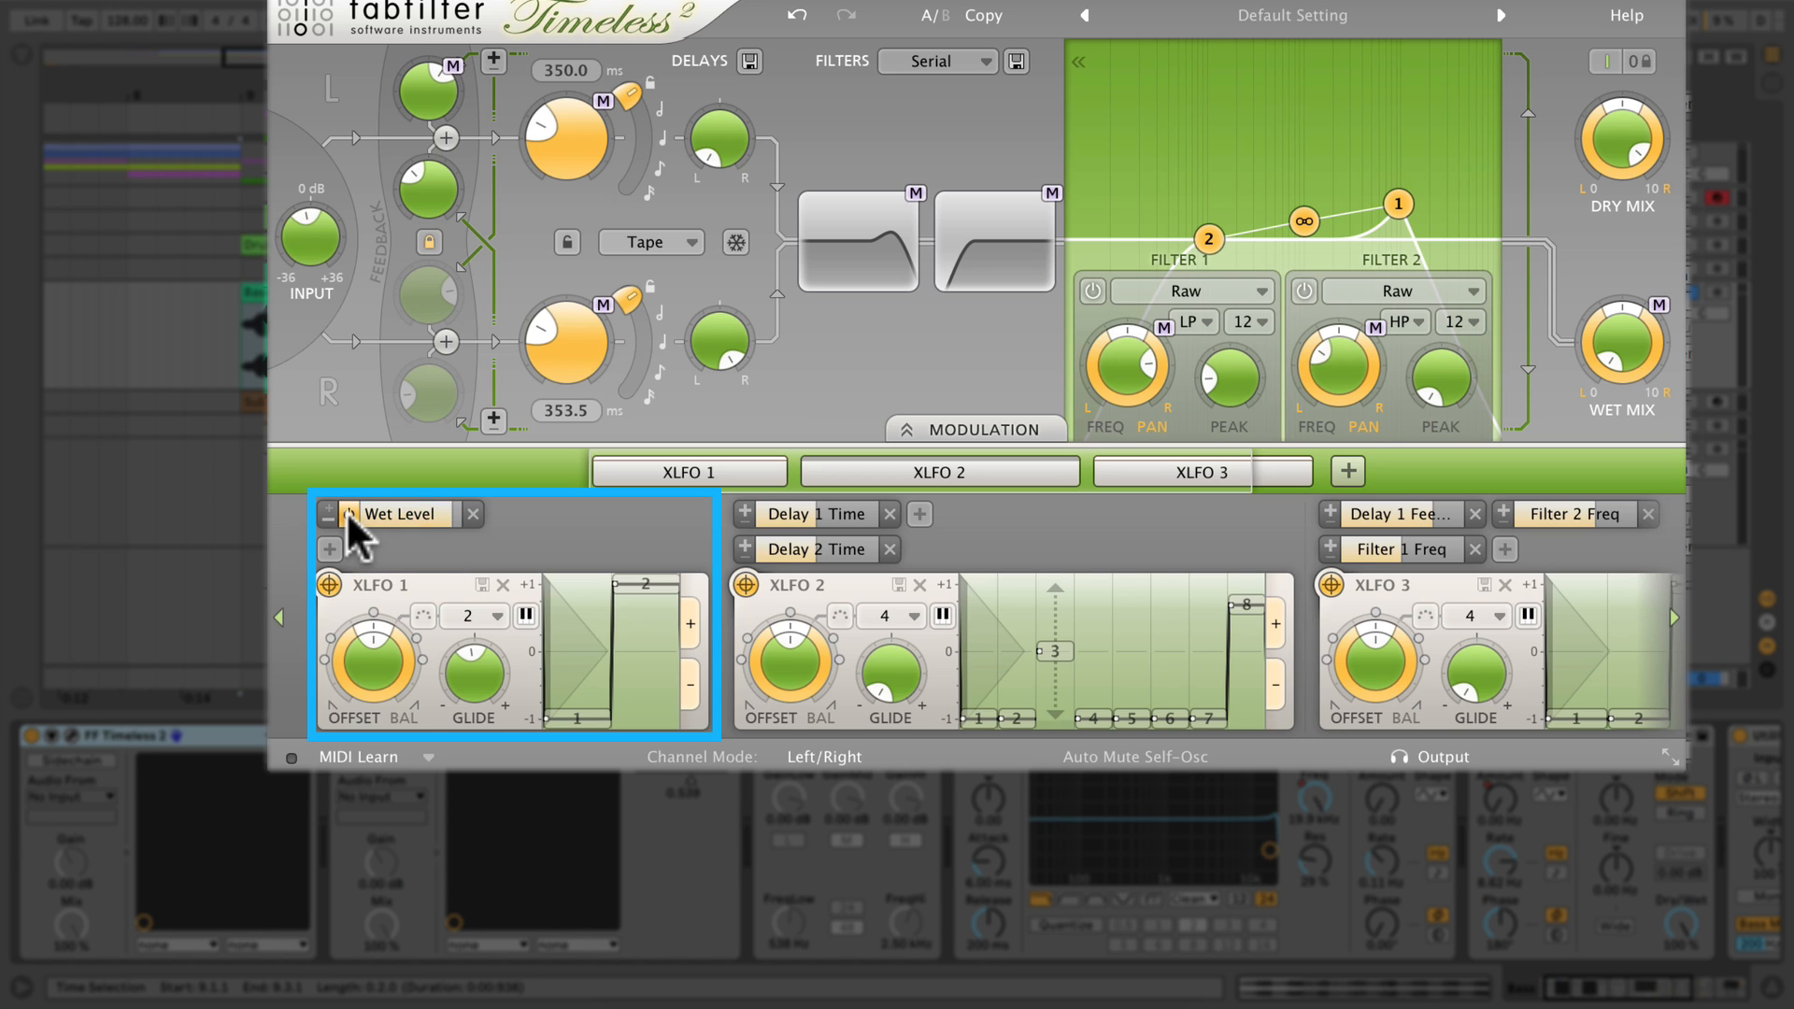
left_click(346, 512)
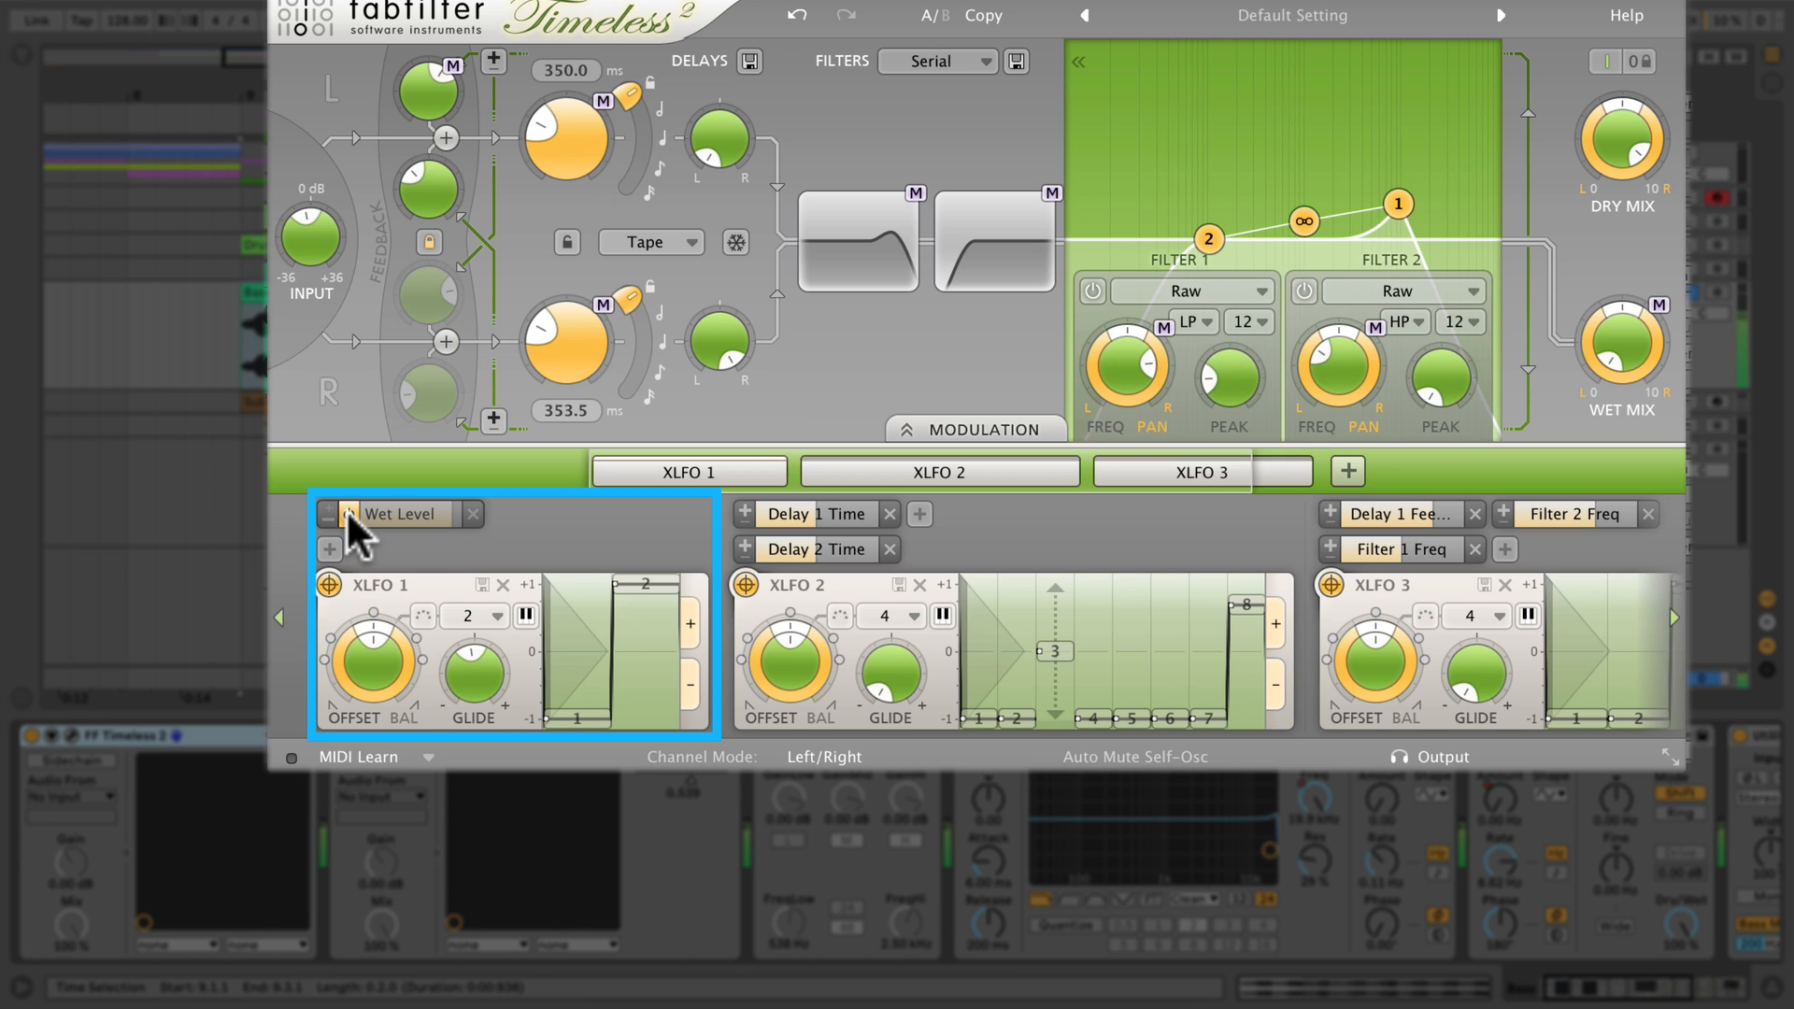
left_click(347, 512)
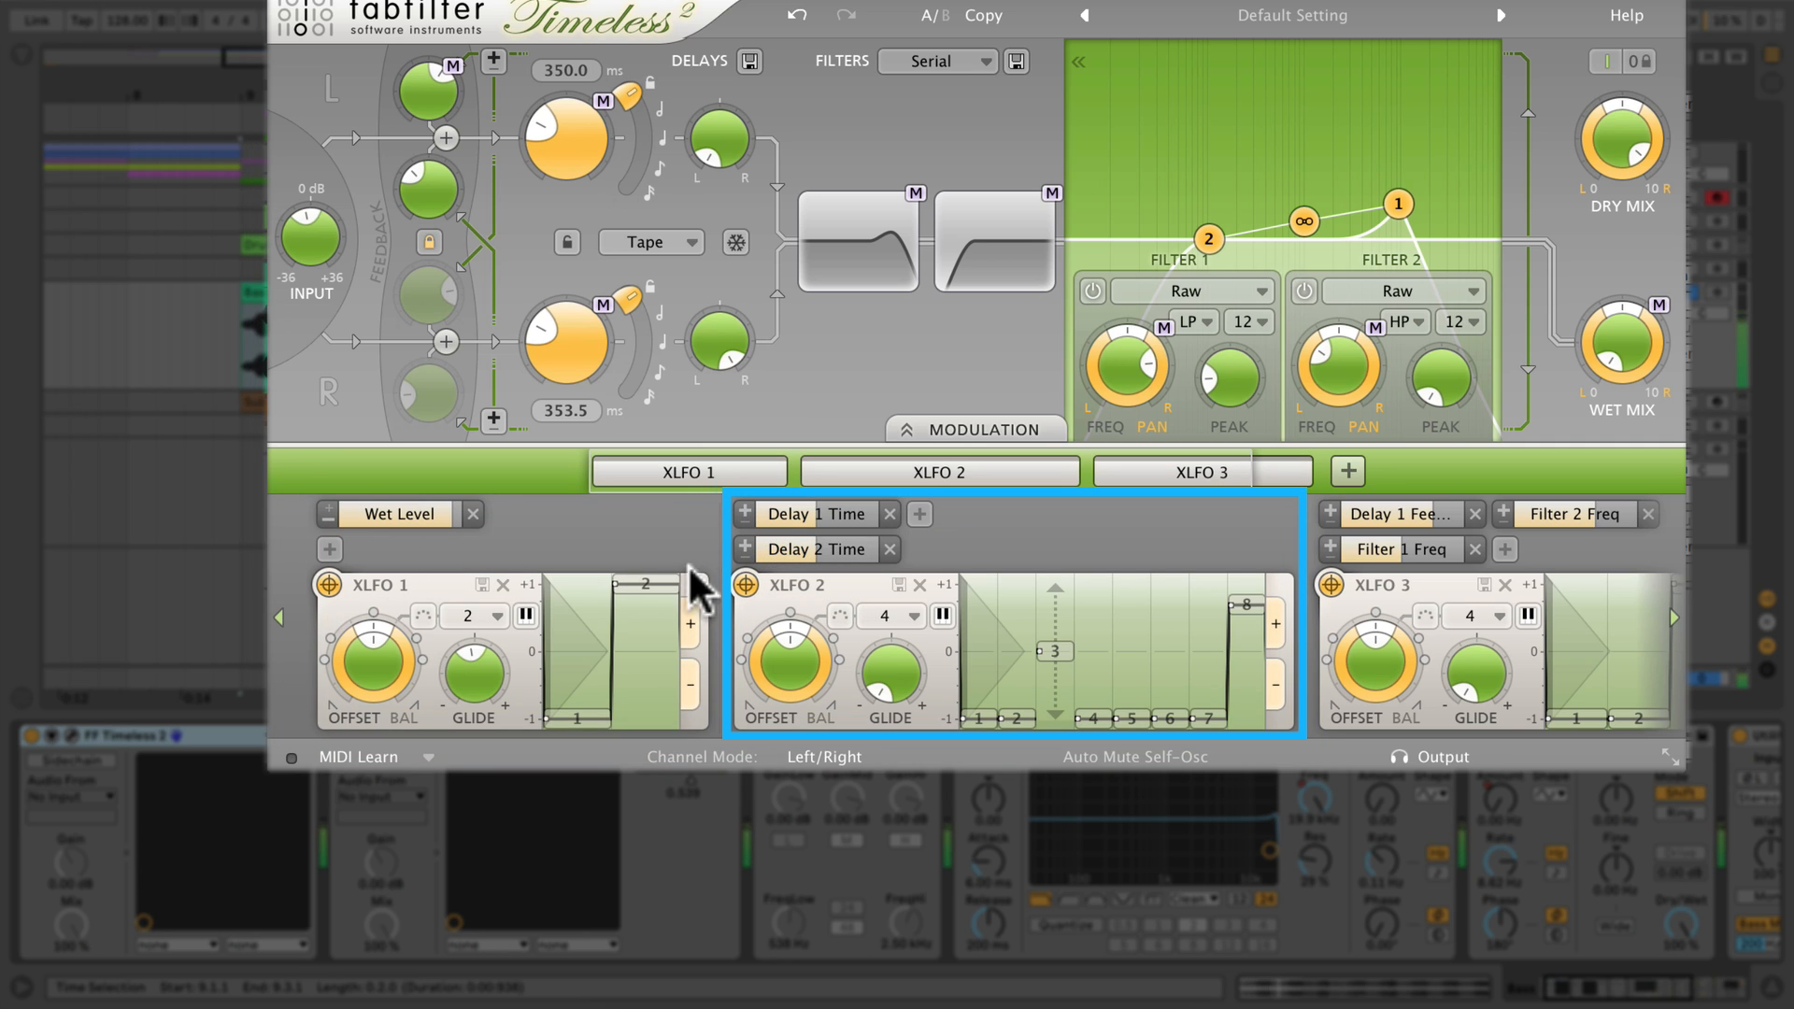
- Inspect the settings of XLFO 2's step 3 and the modulation targets of XLFO 3, and close the plug-in window
left_click(1054, 650)
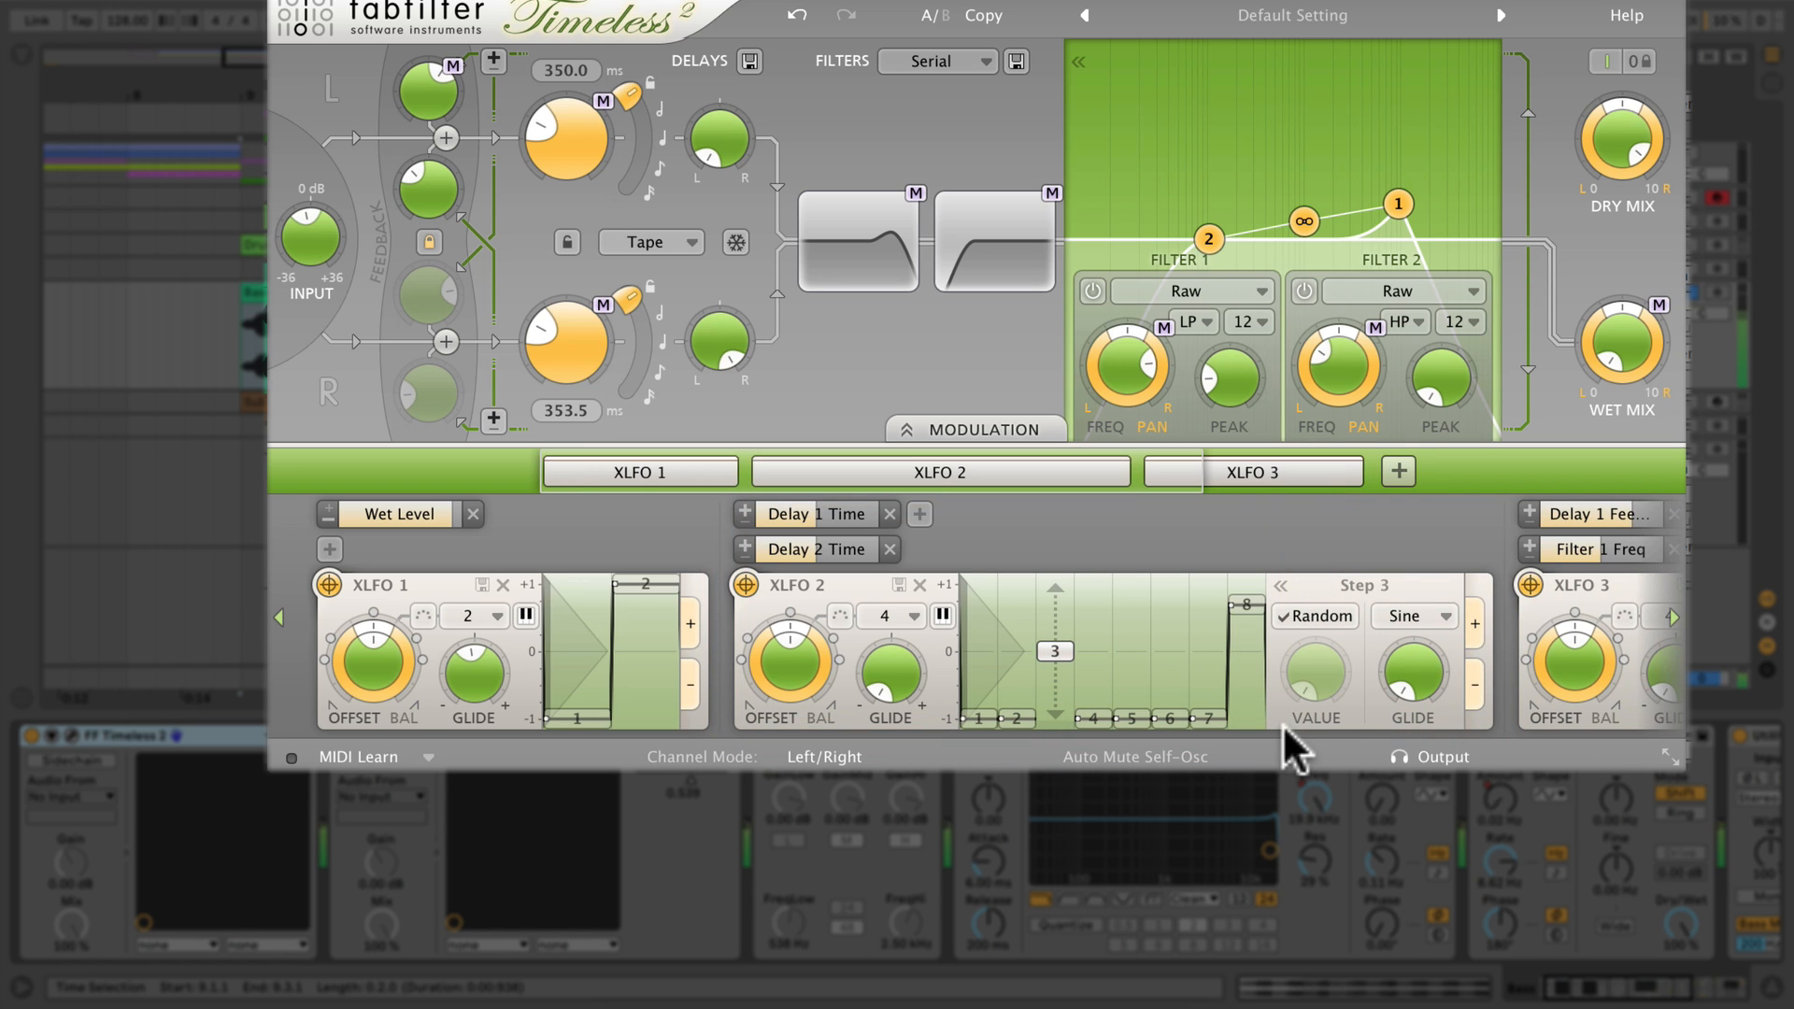
scroll(1285, 725, "right", 5)
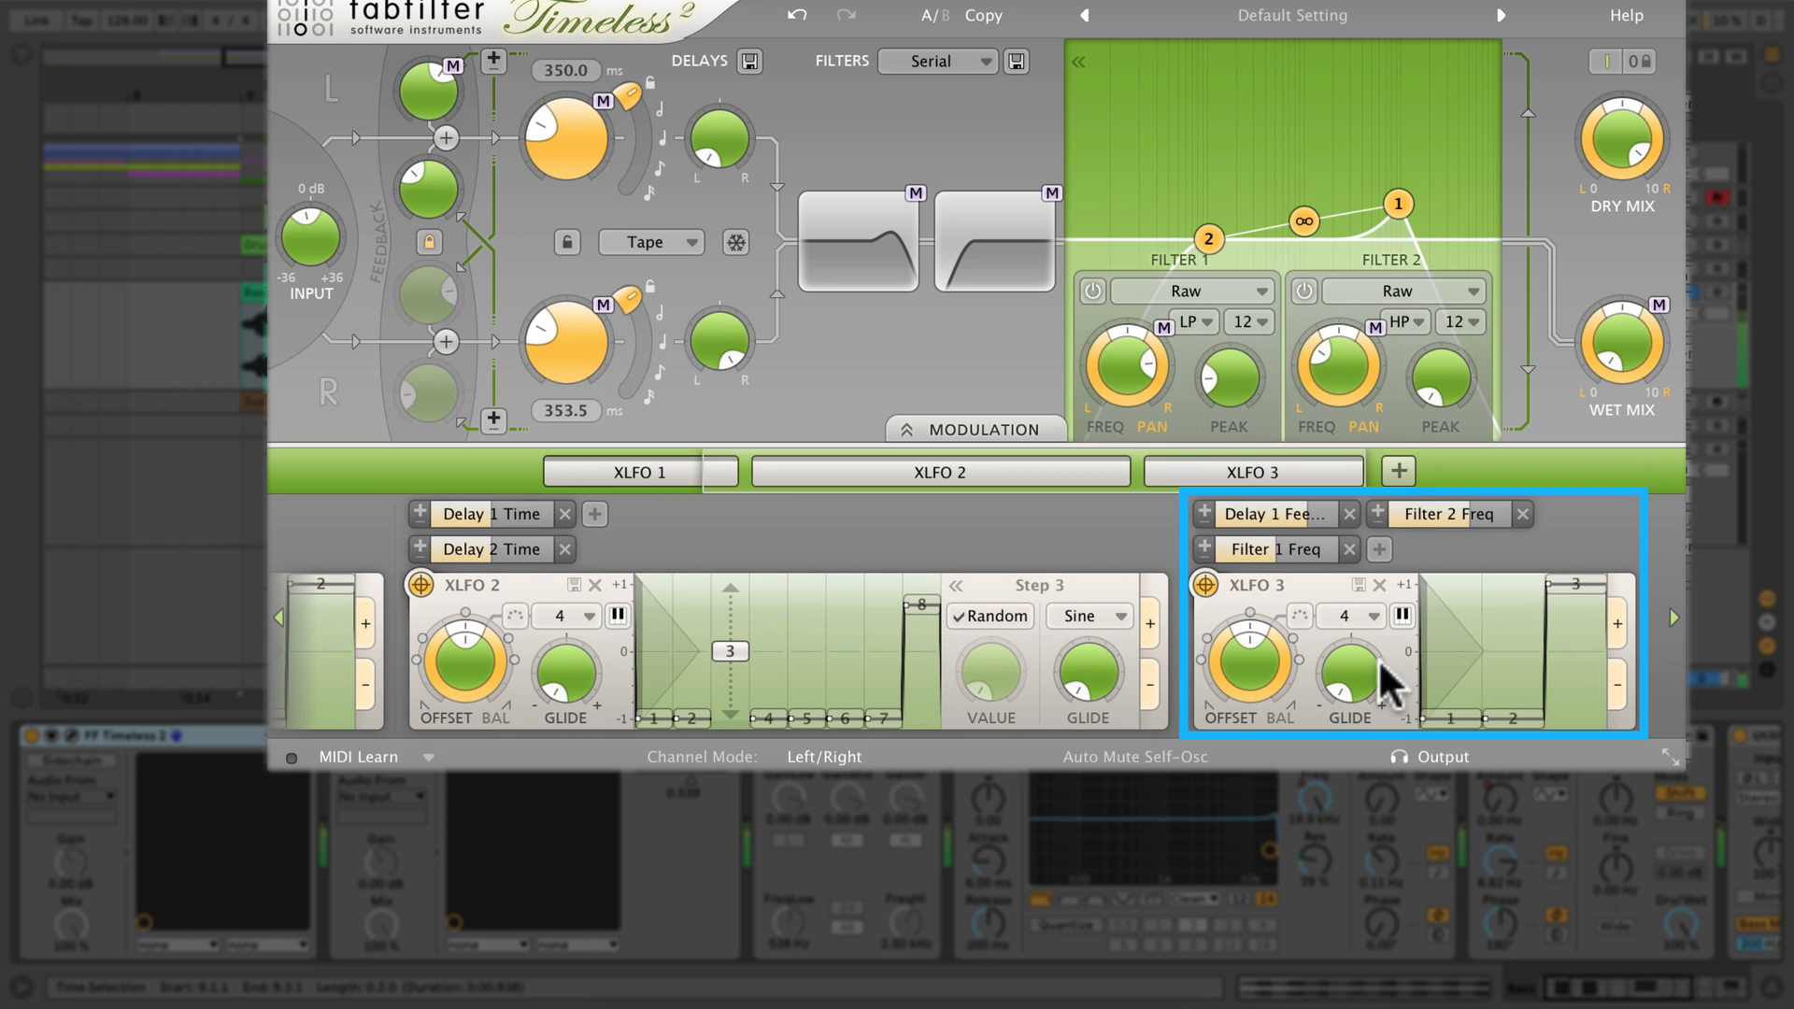
mouse_move(1311, 516)
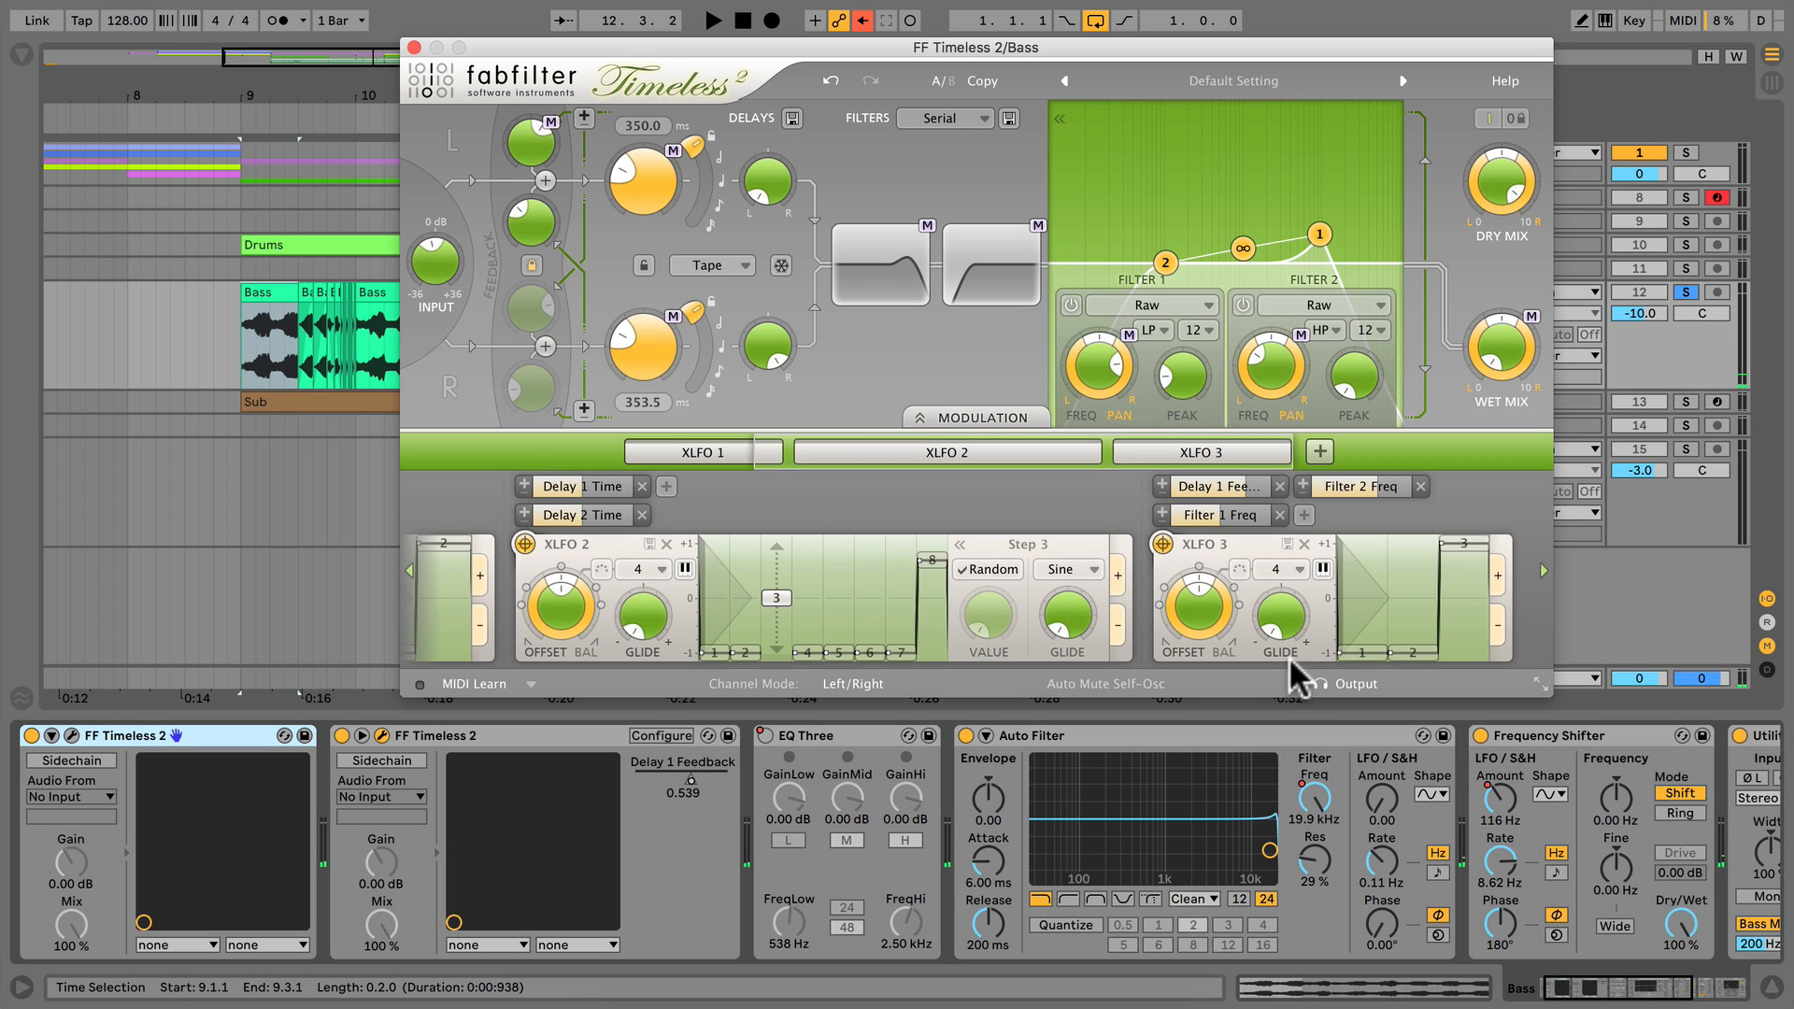
left_click(414, 47)
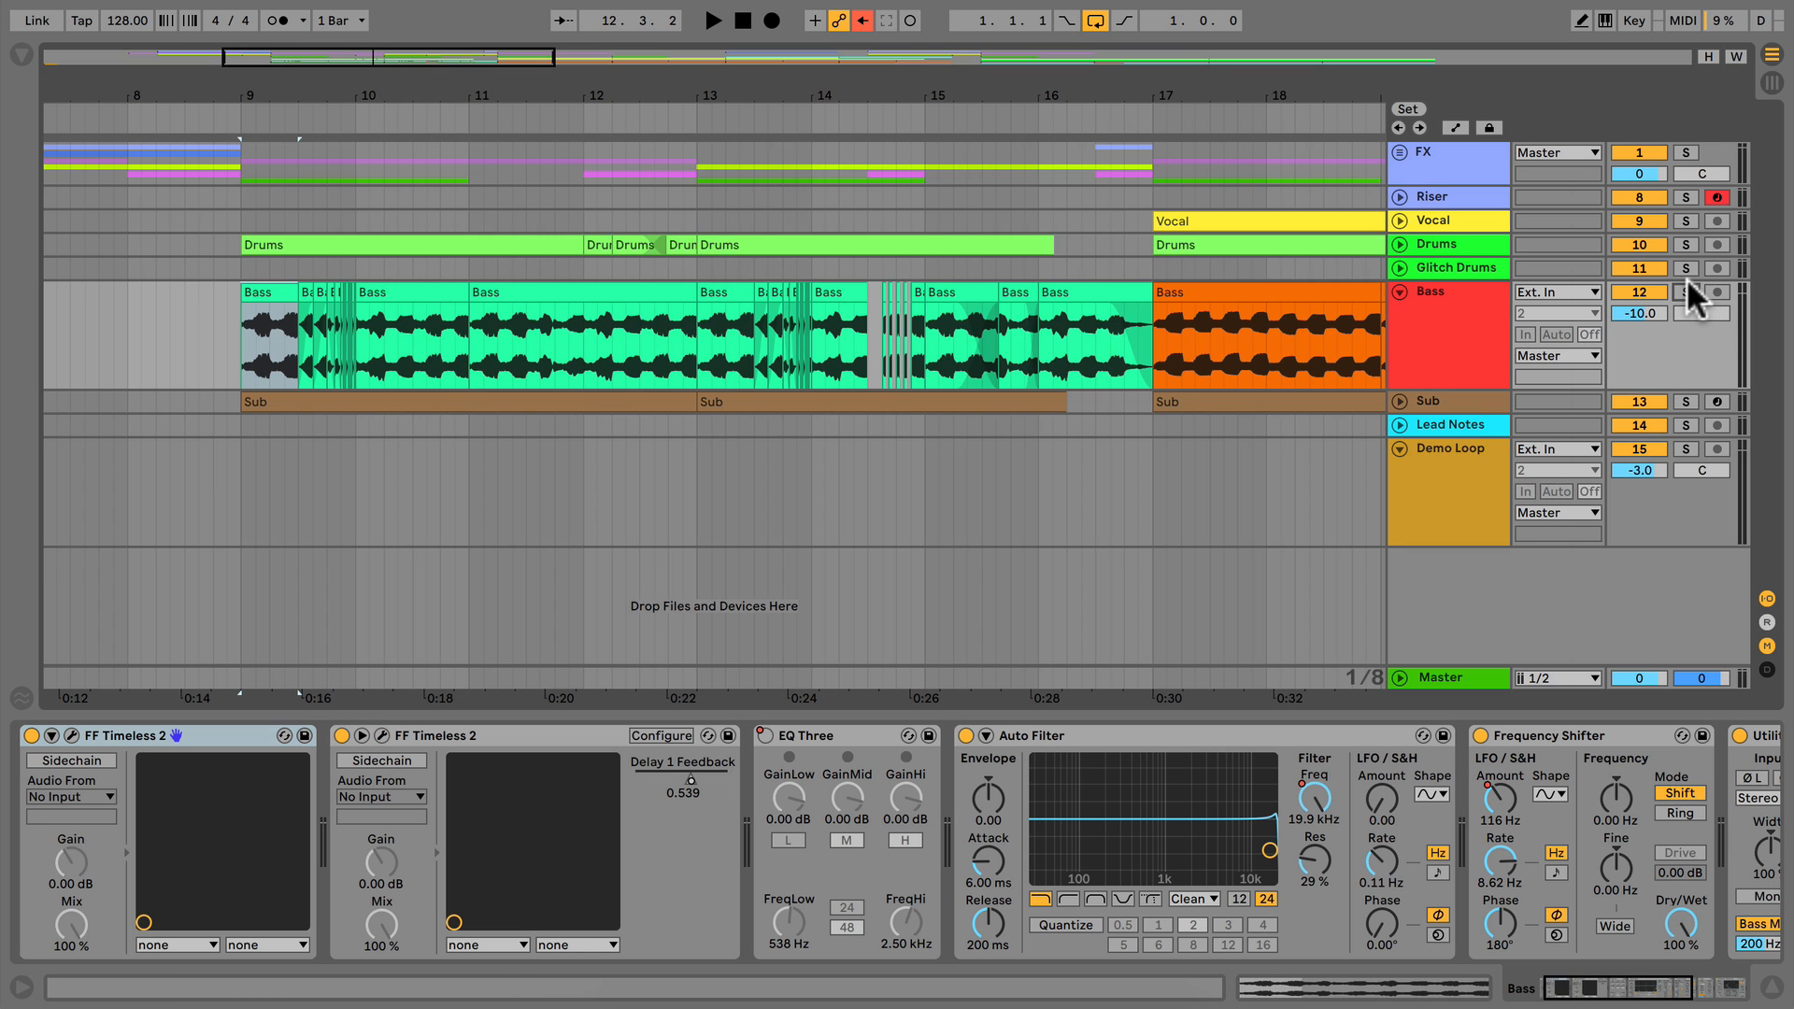
- Play the full mix from 16.3.1, just ahead of the first Vocal clip, and stop around bar 25
key("space")
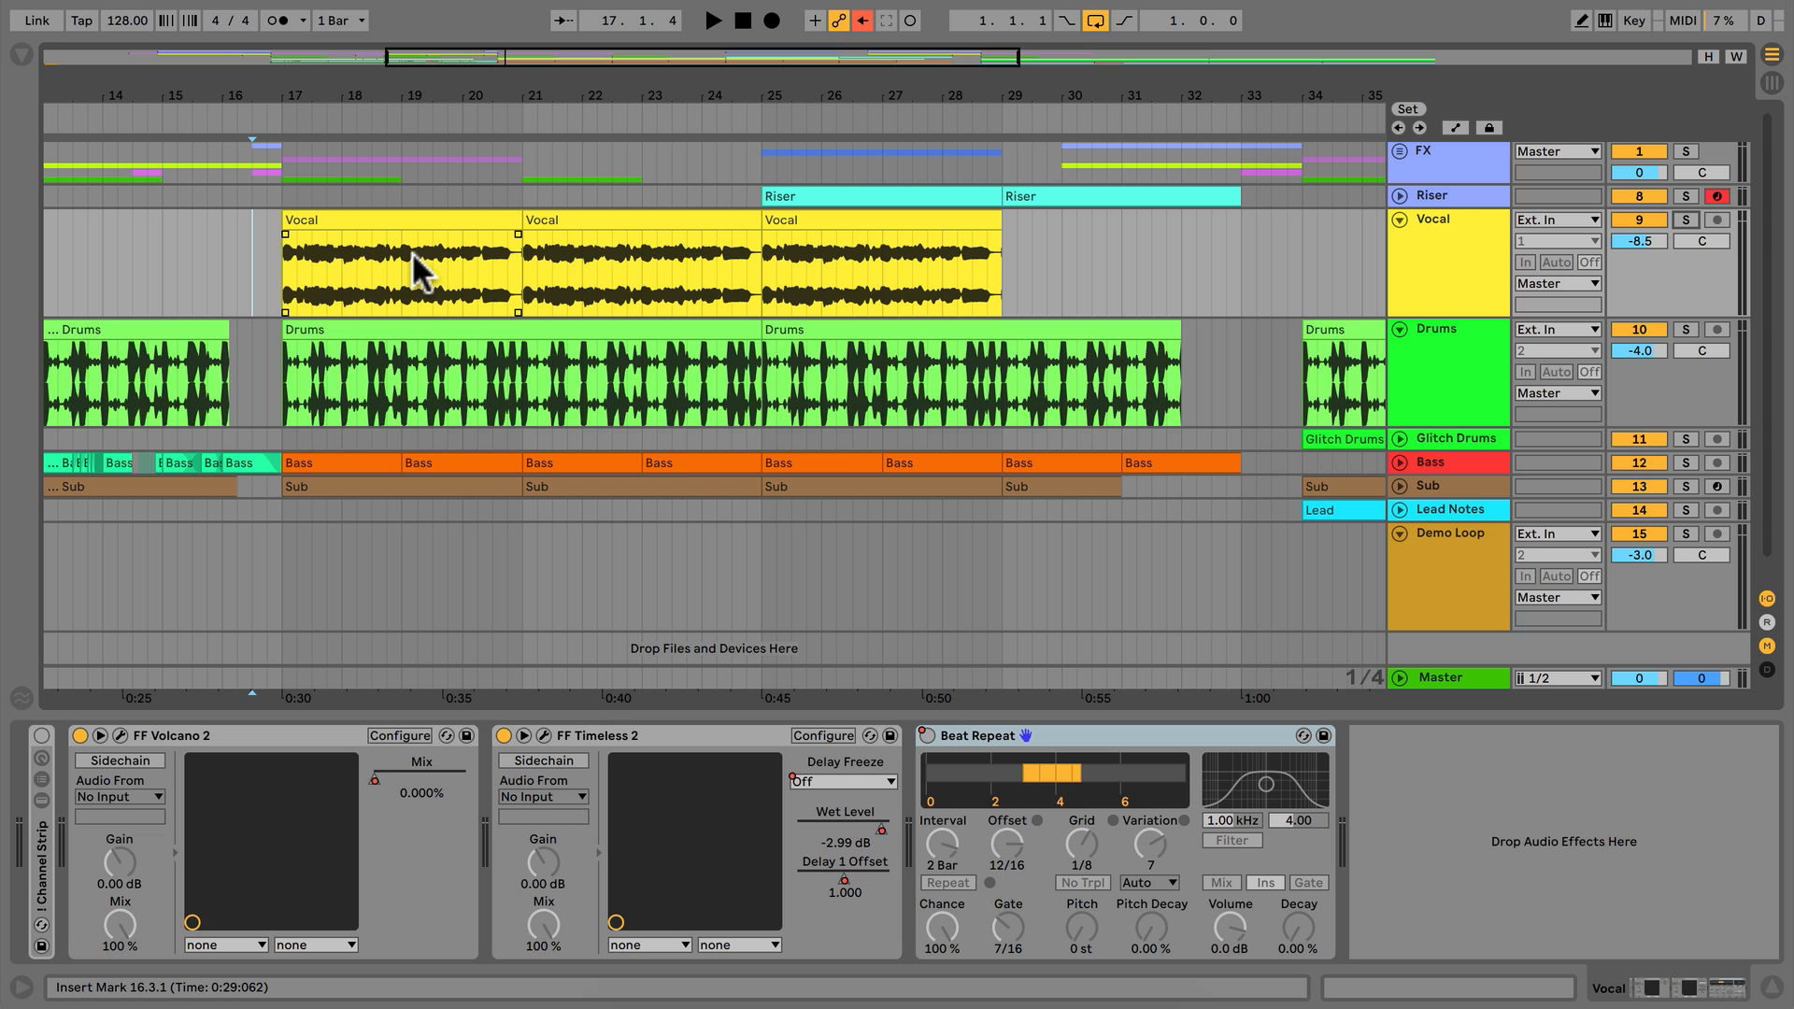
left_click(249, 282)
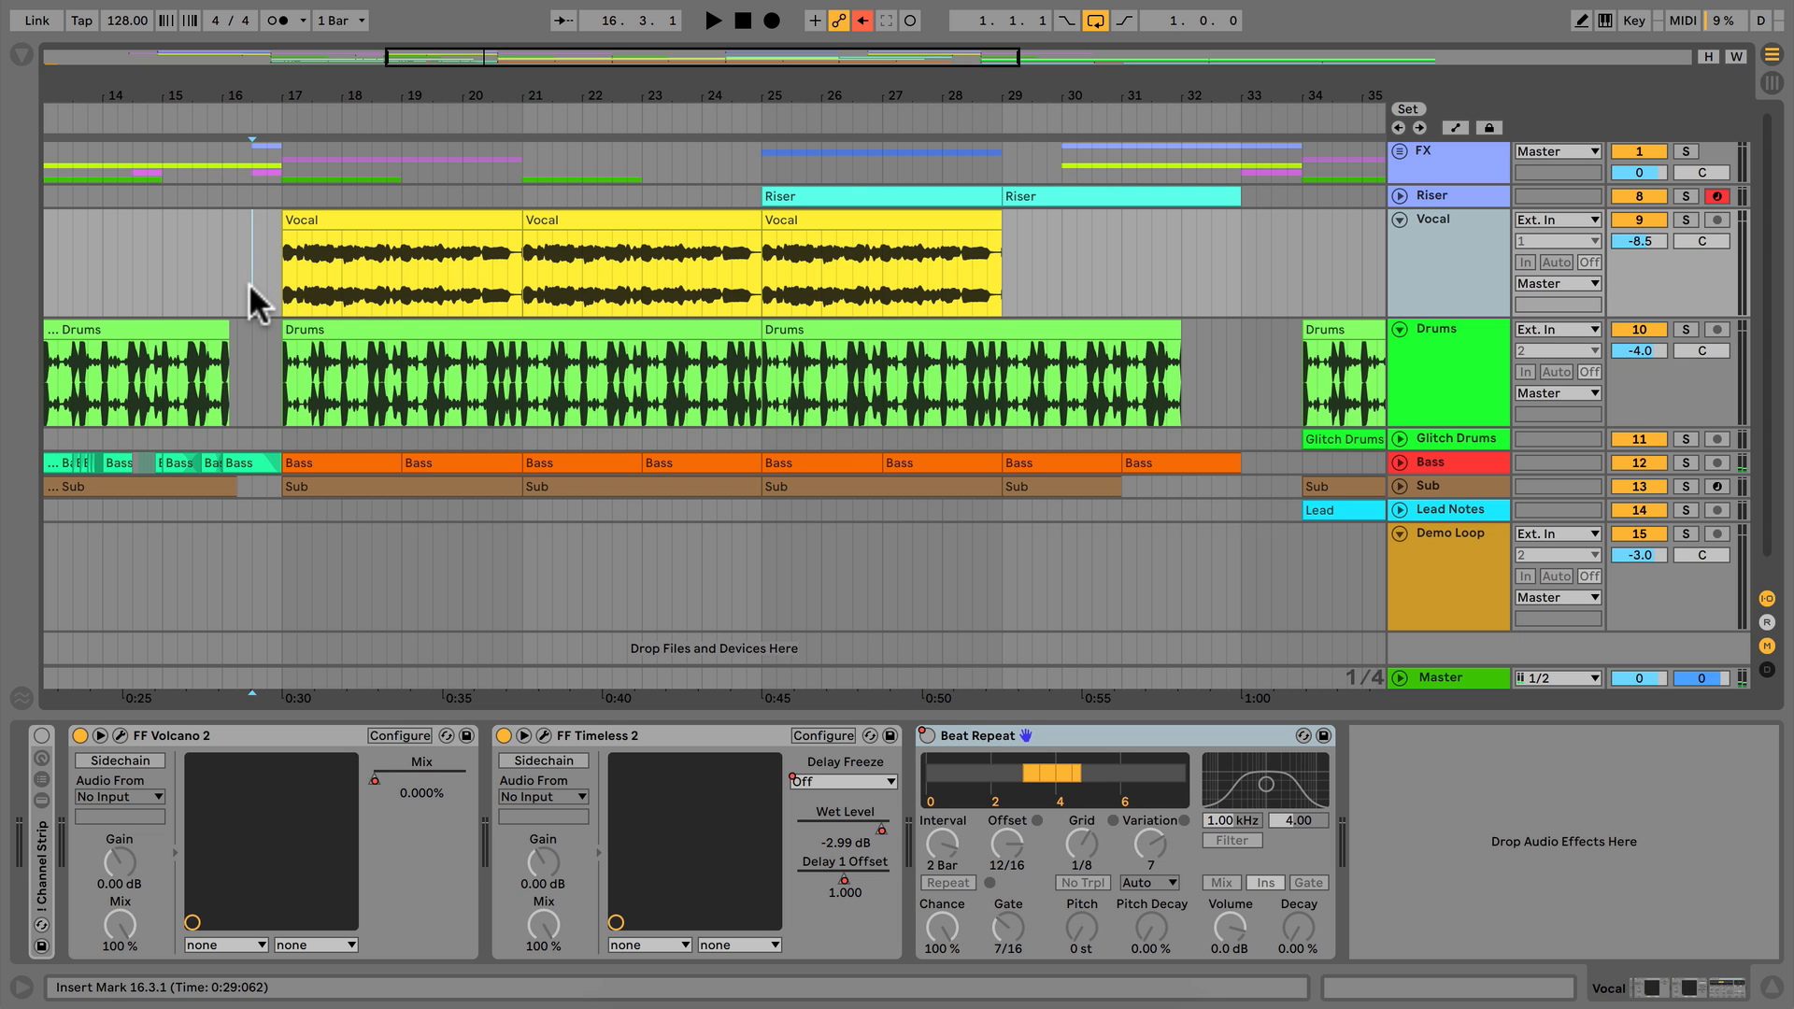
key("space")
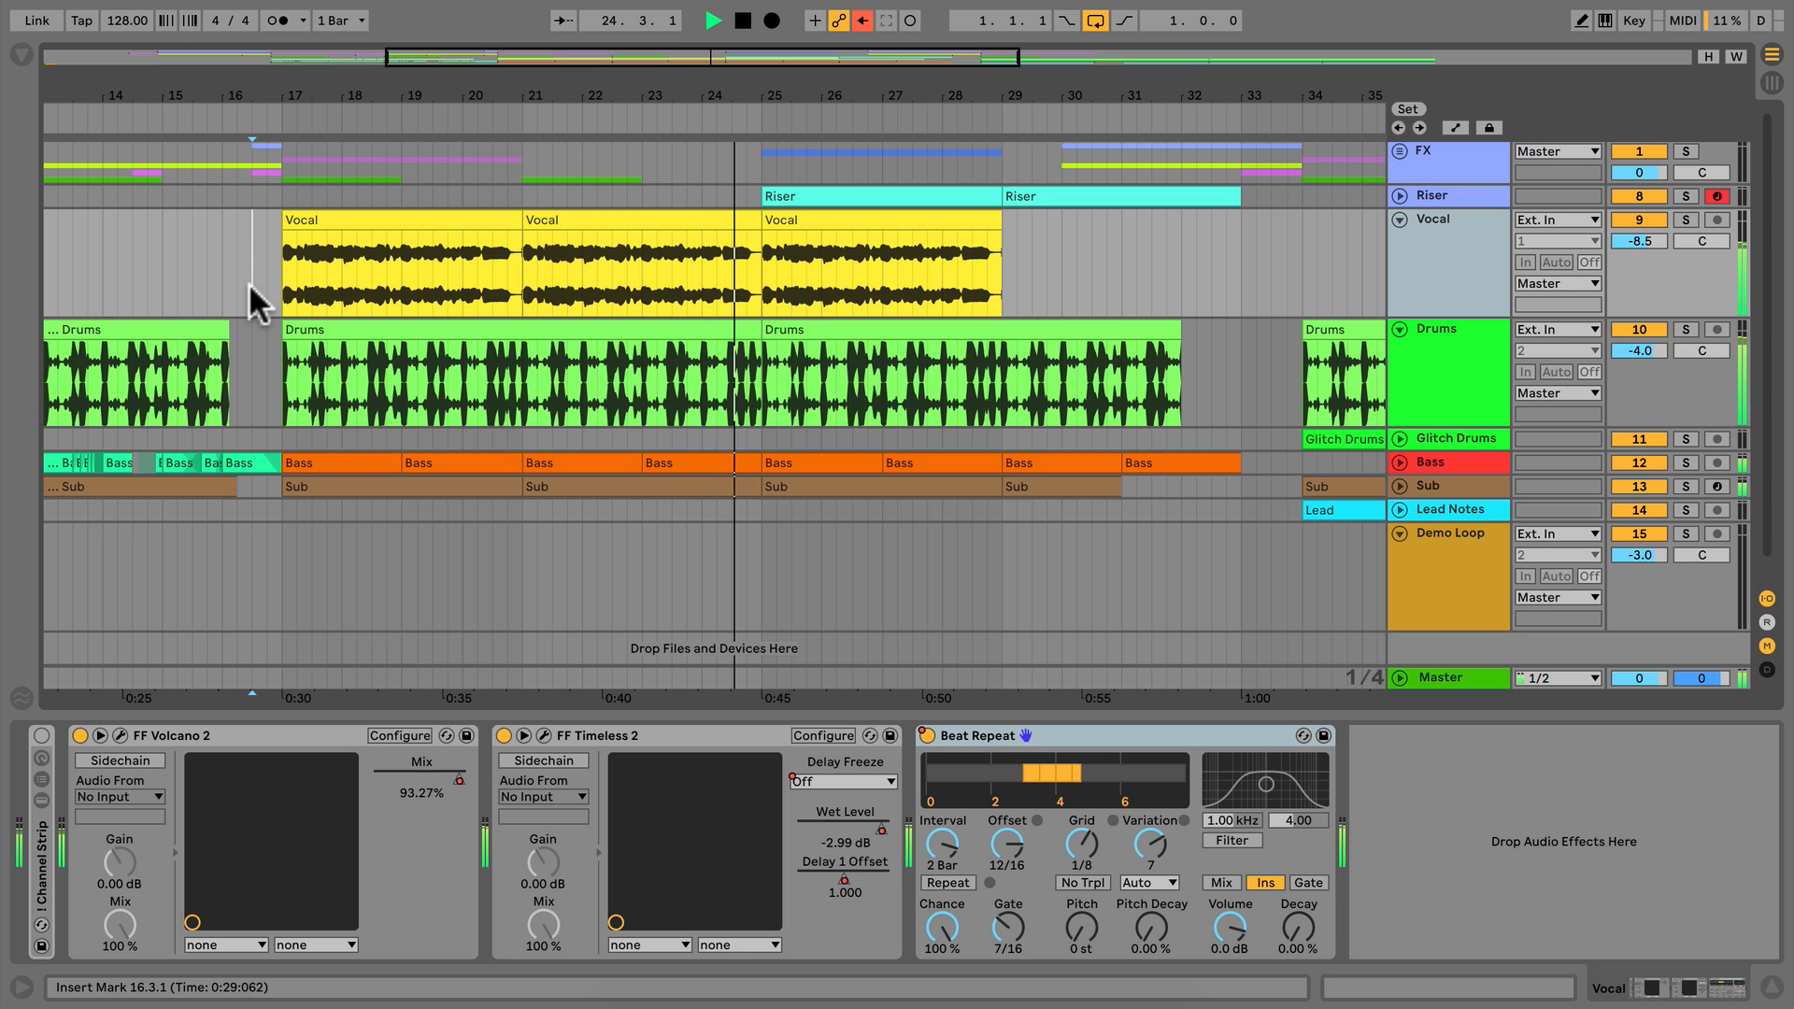
key("space")
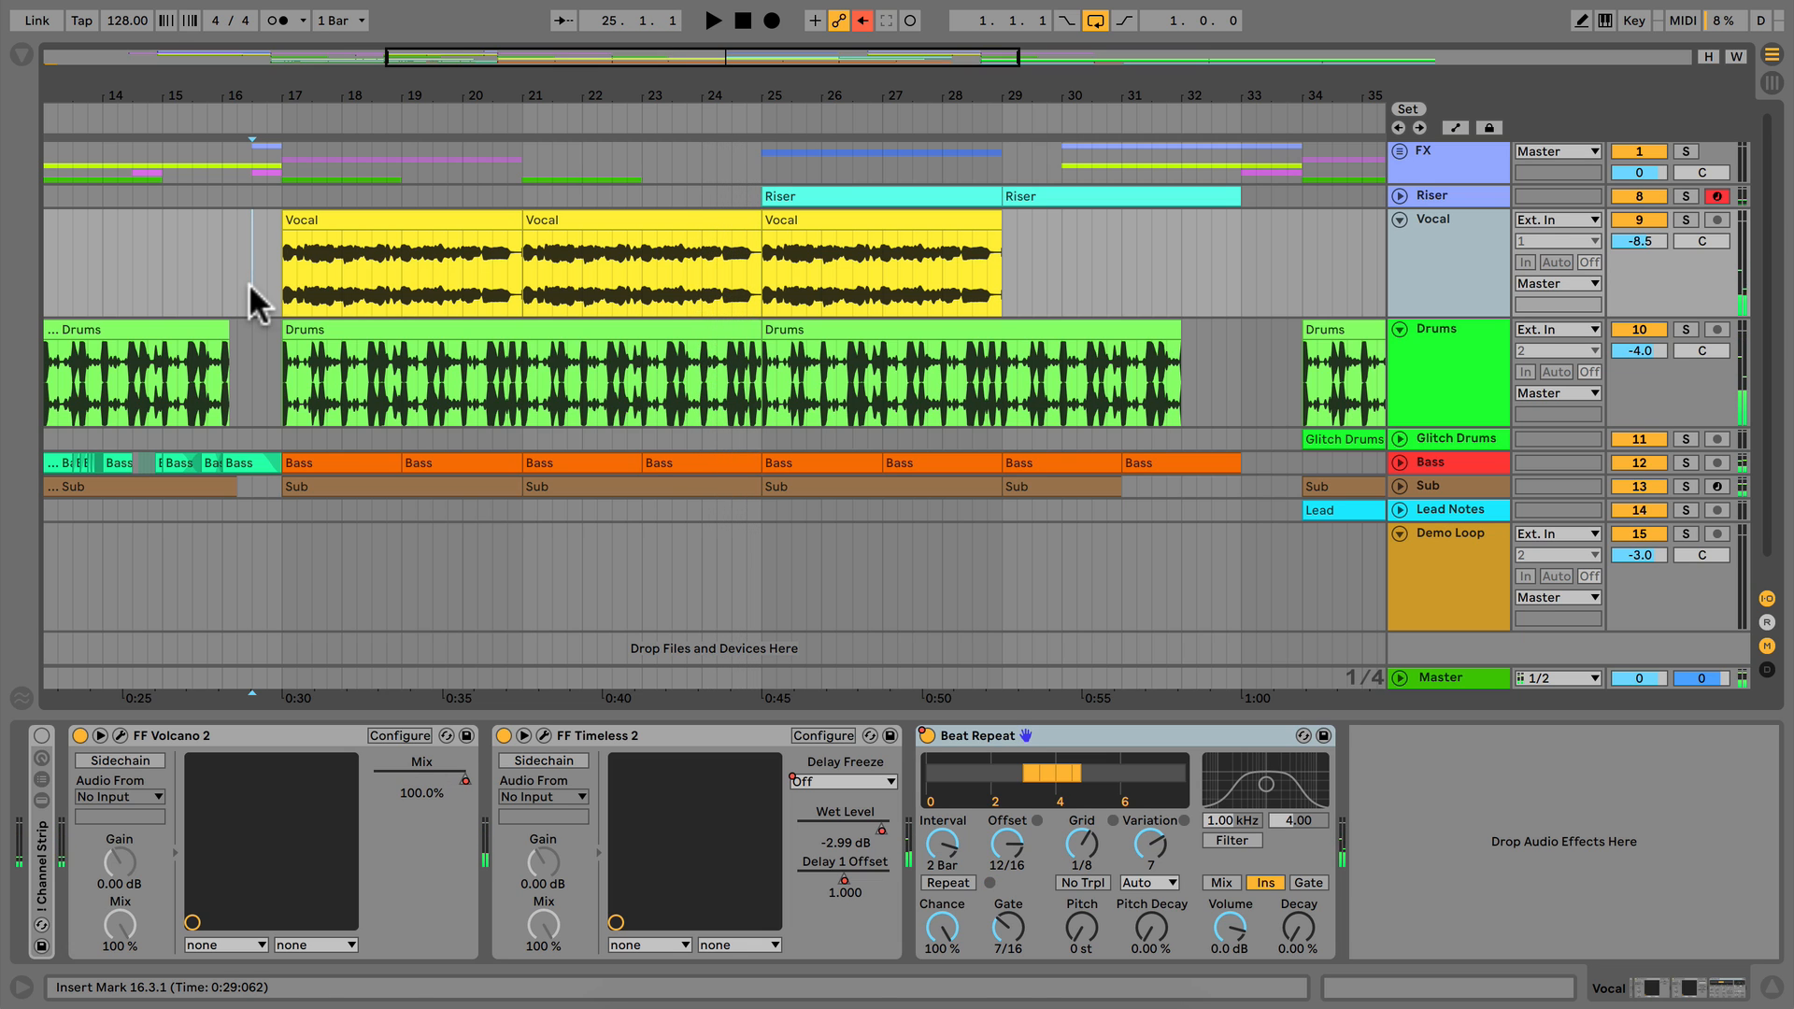
- Solo the Vocal track and play its first clip at bar 17 with the track's Timeless 2 bypassed
left_click(1687, 220)
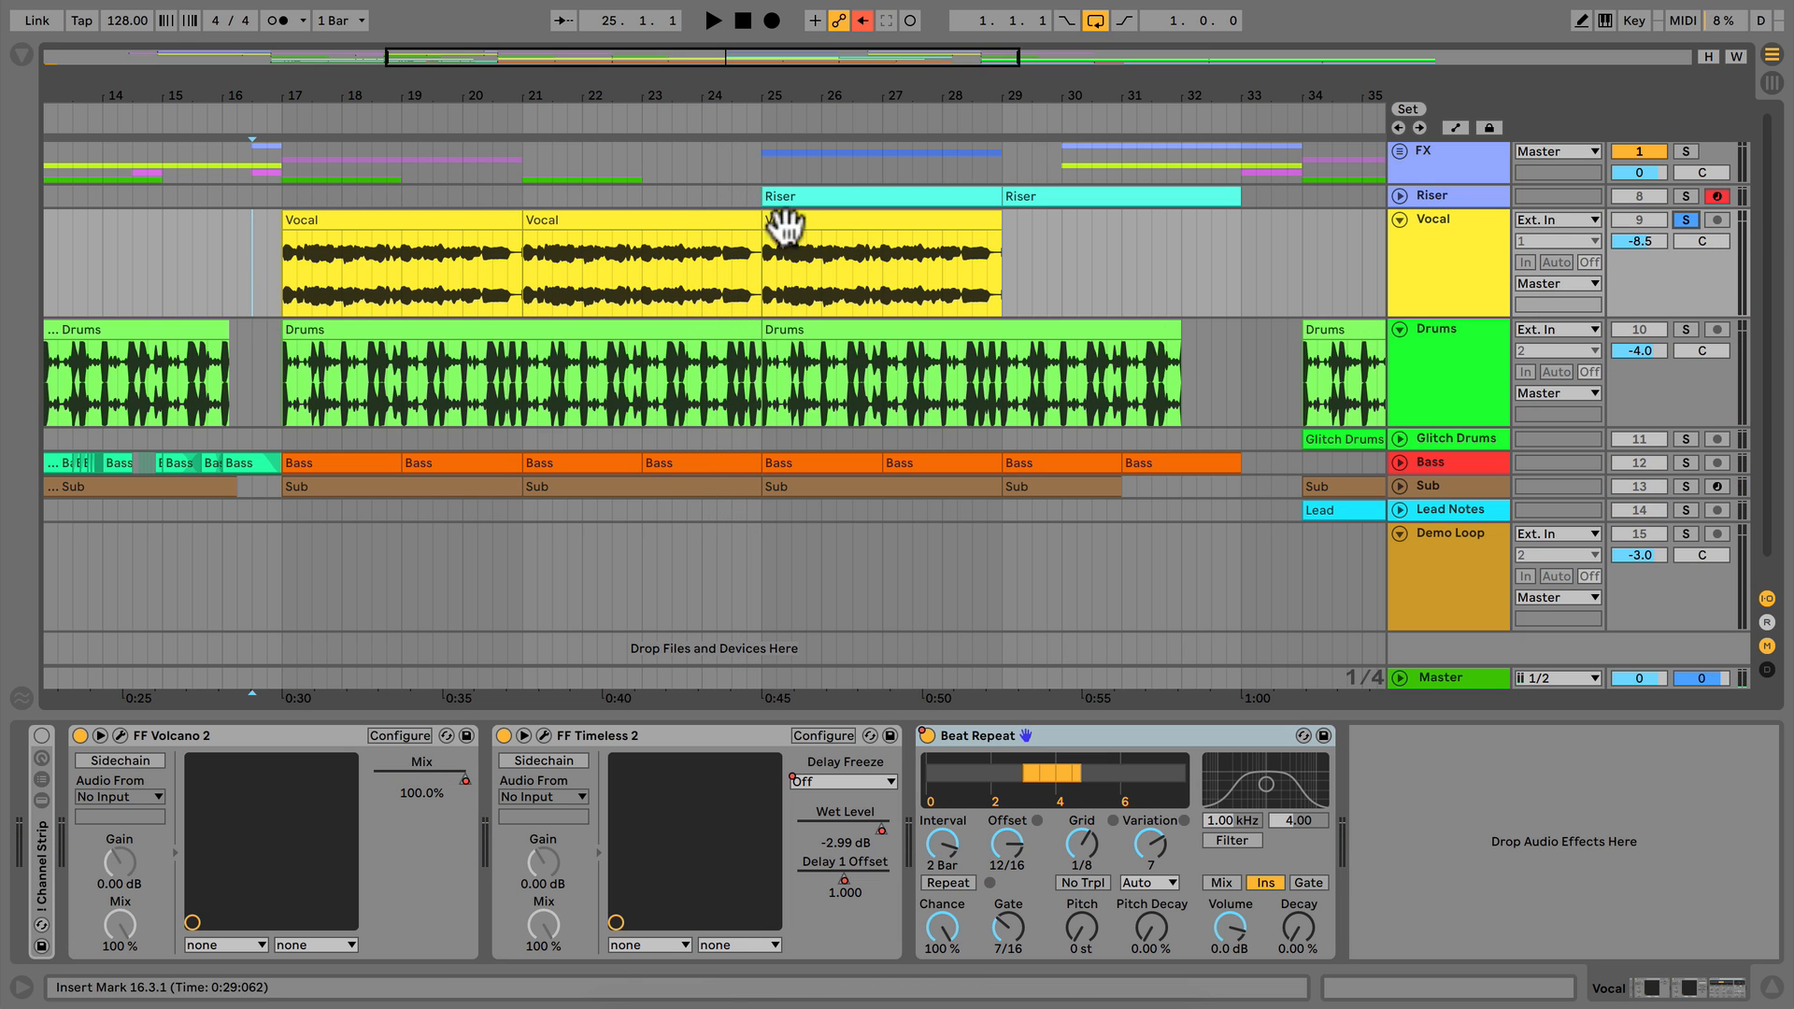
left_click(456, 220)
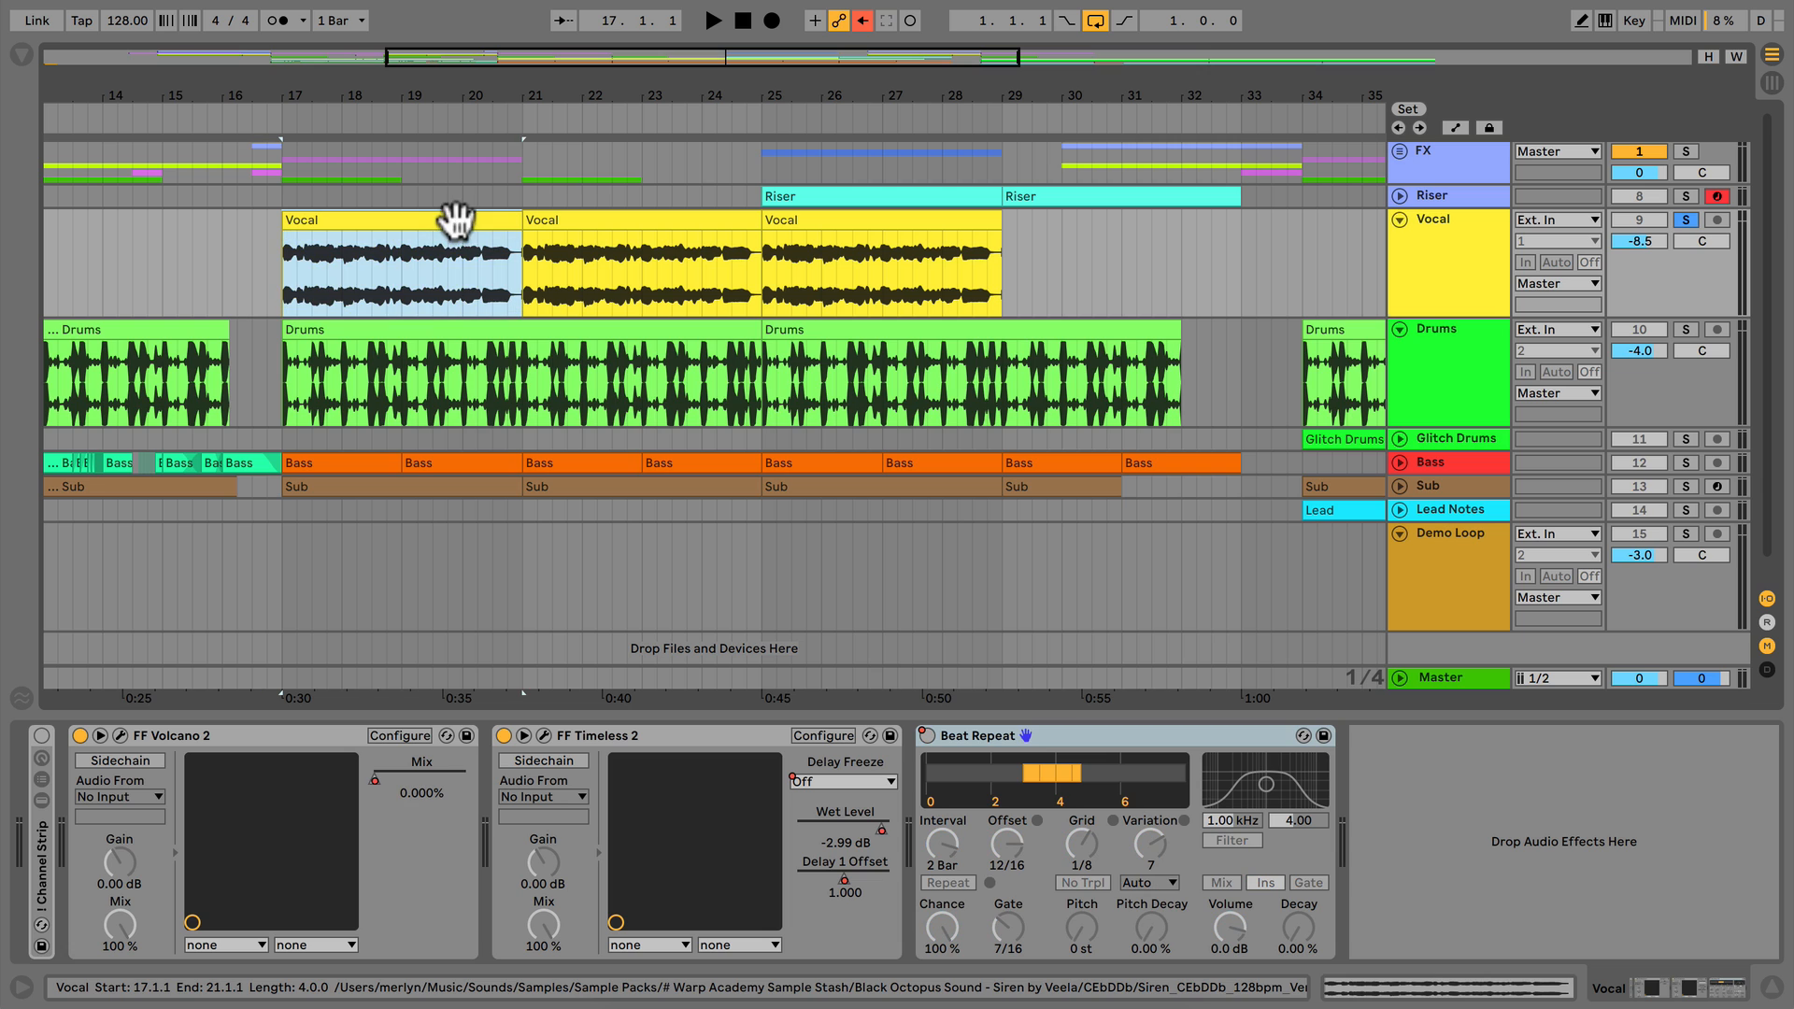
left_click(504, 734)
key("space")
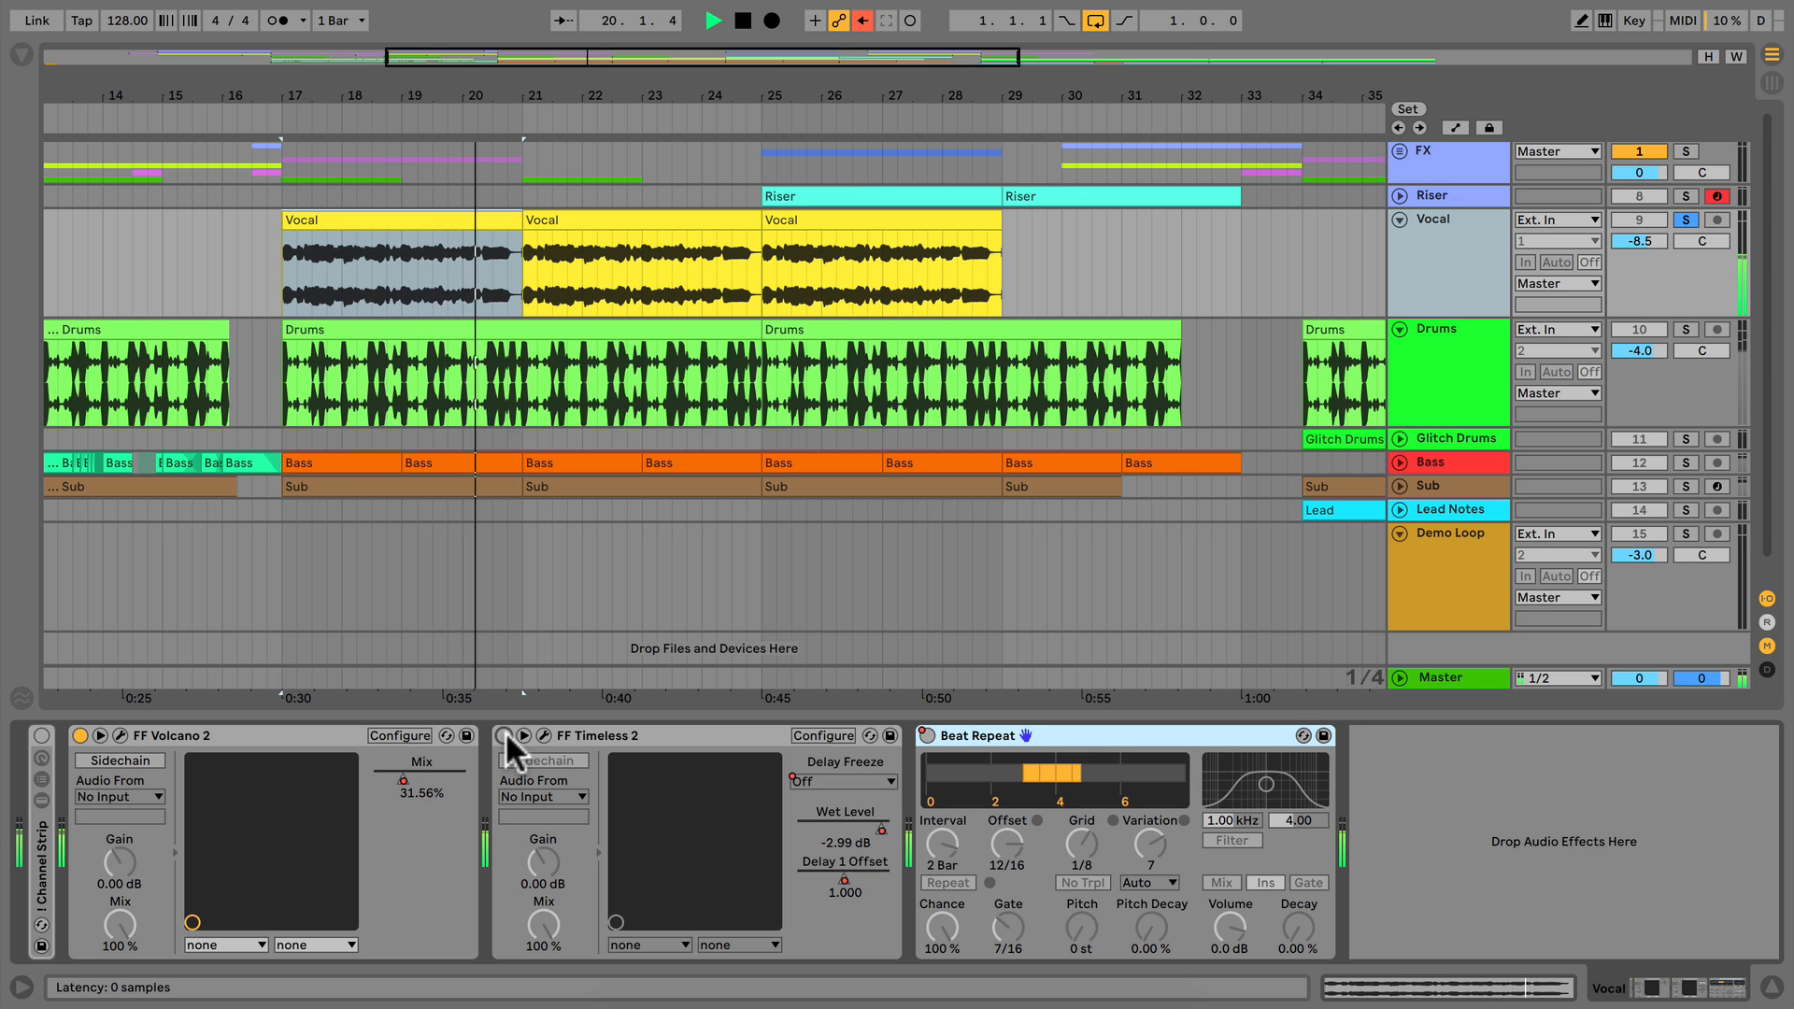
- Re-enable the Vocal track's Timeless 2, audition the clip through it and open its plug-in window
left_click(505, 735)
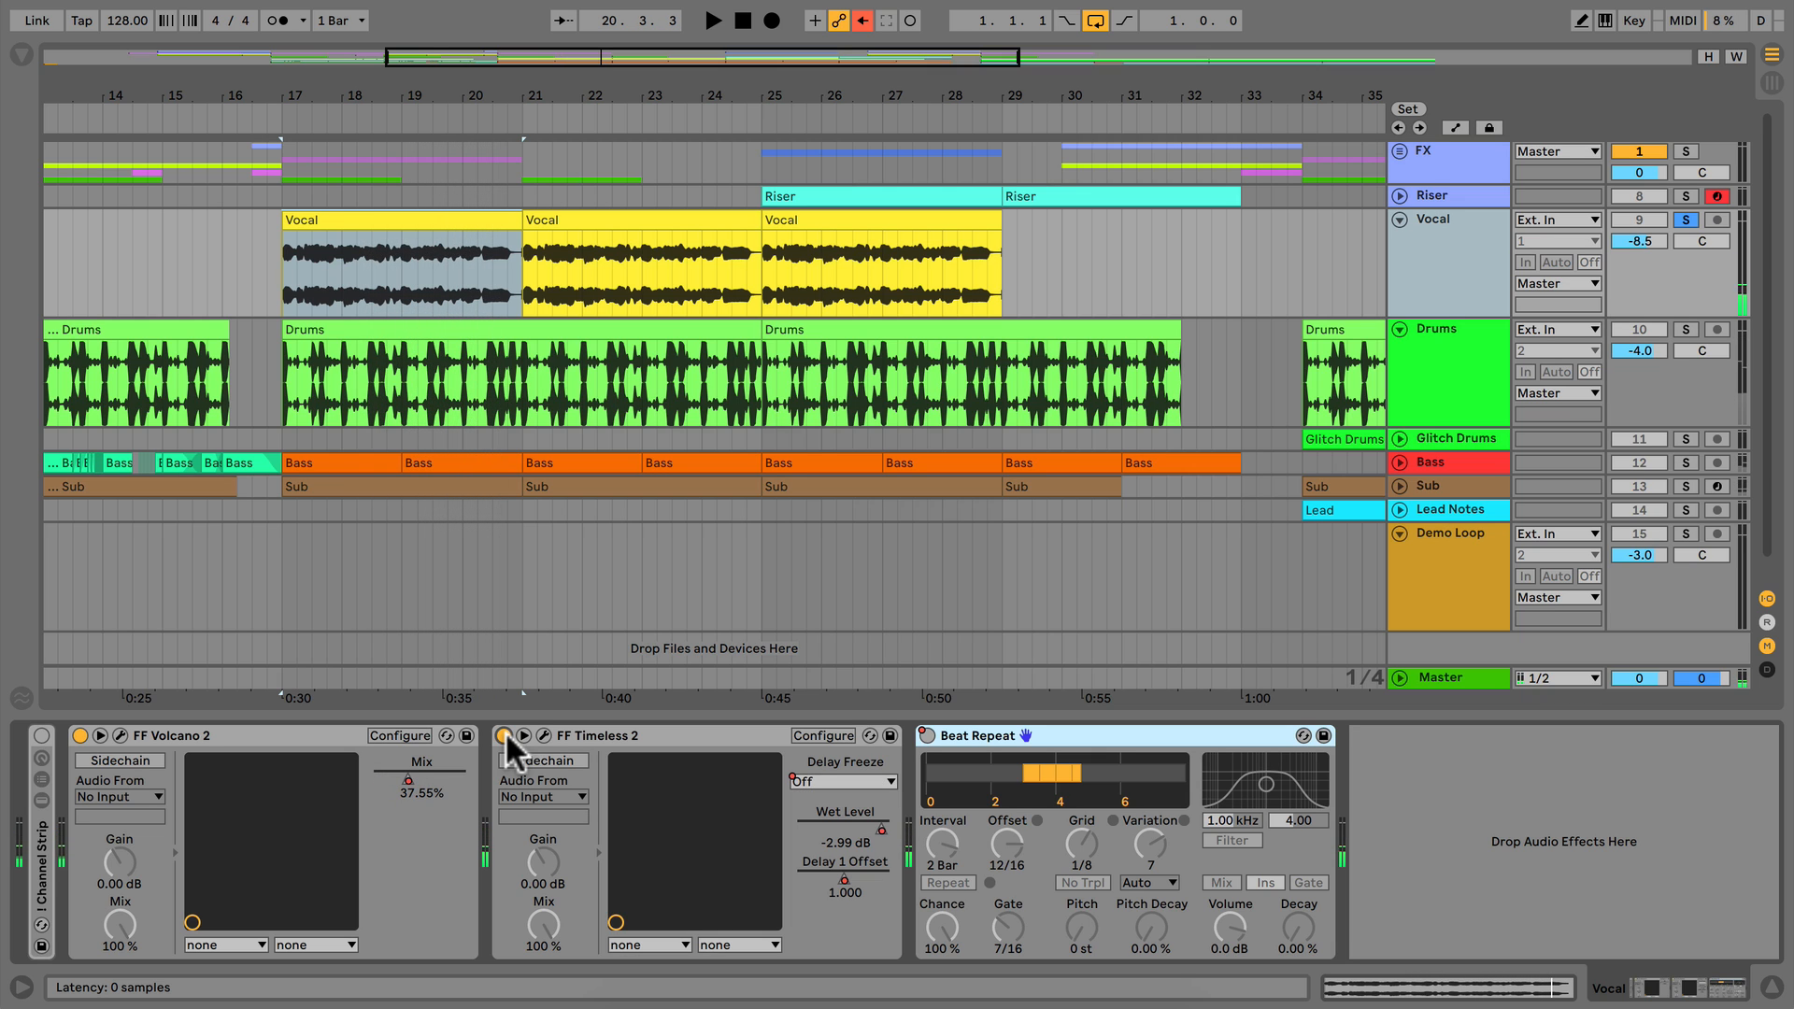
key("space")
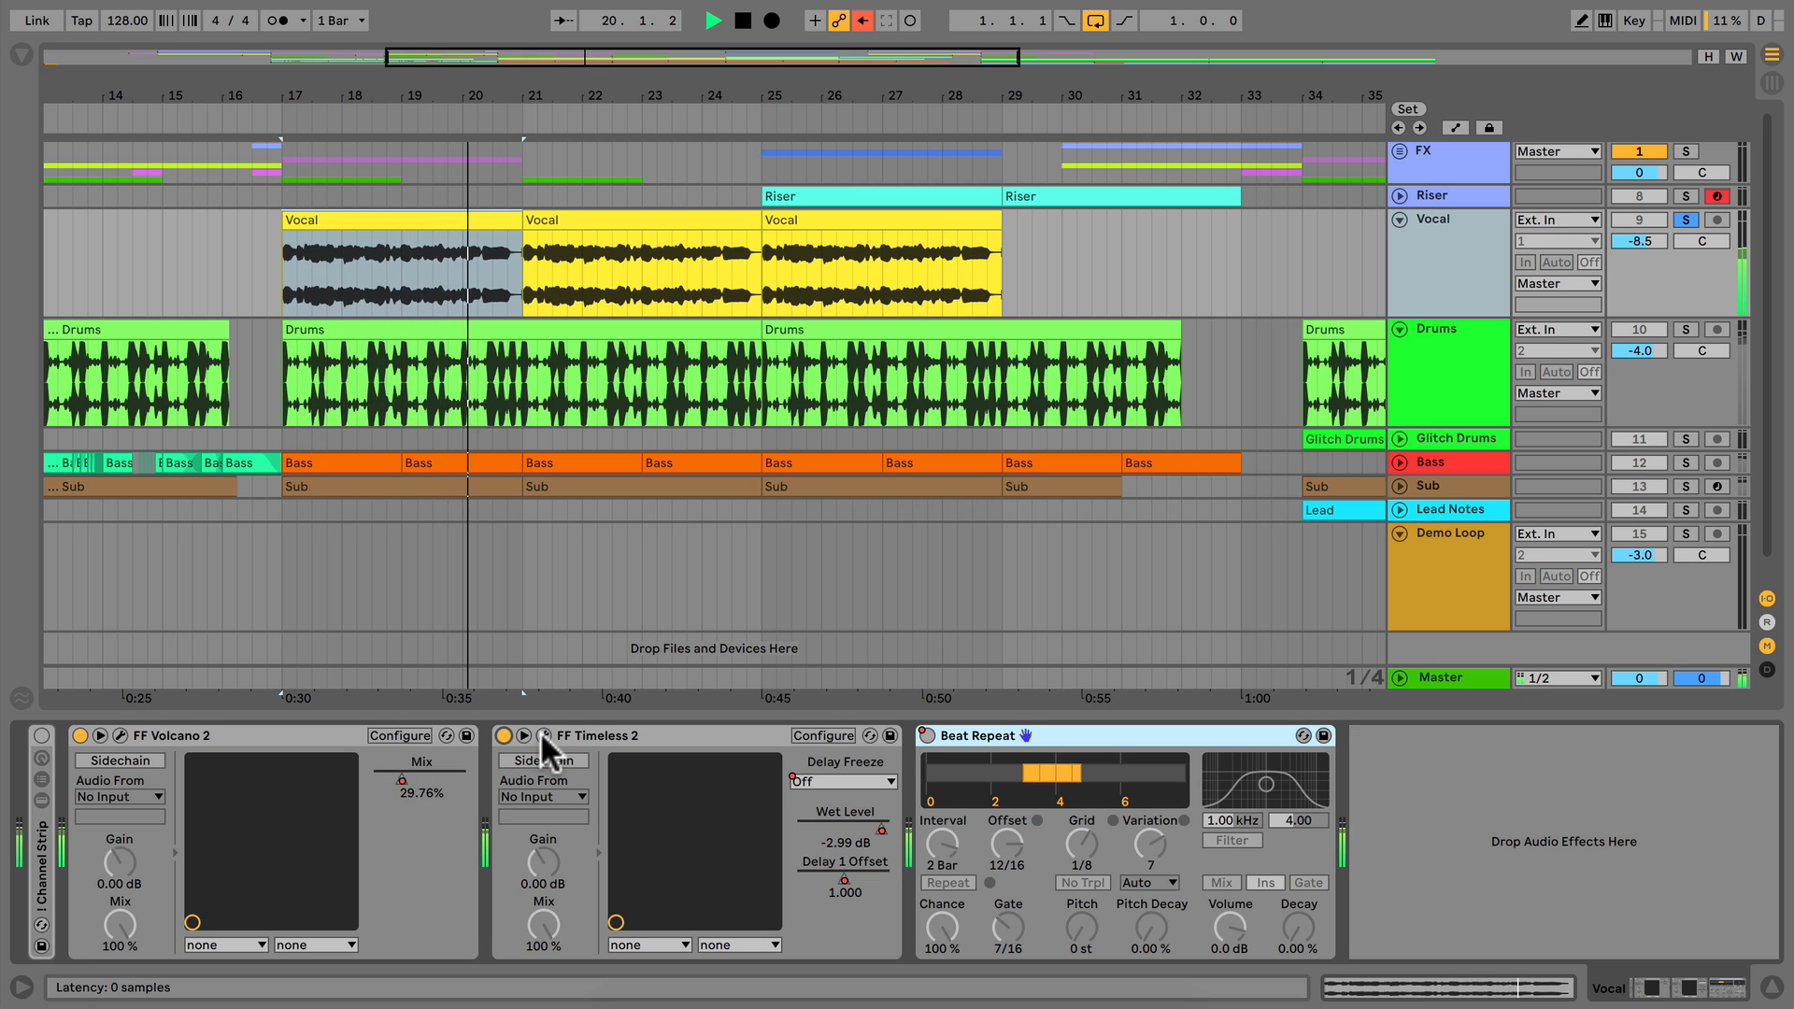
key("space")
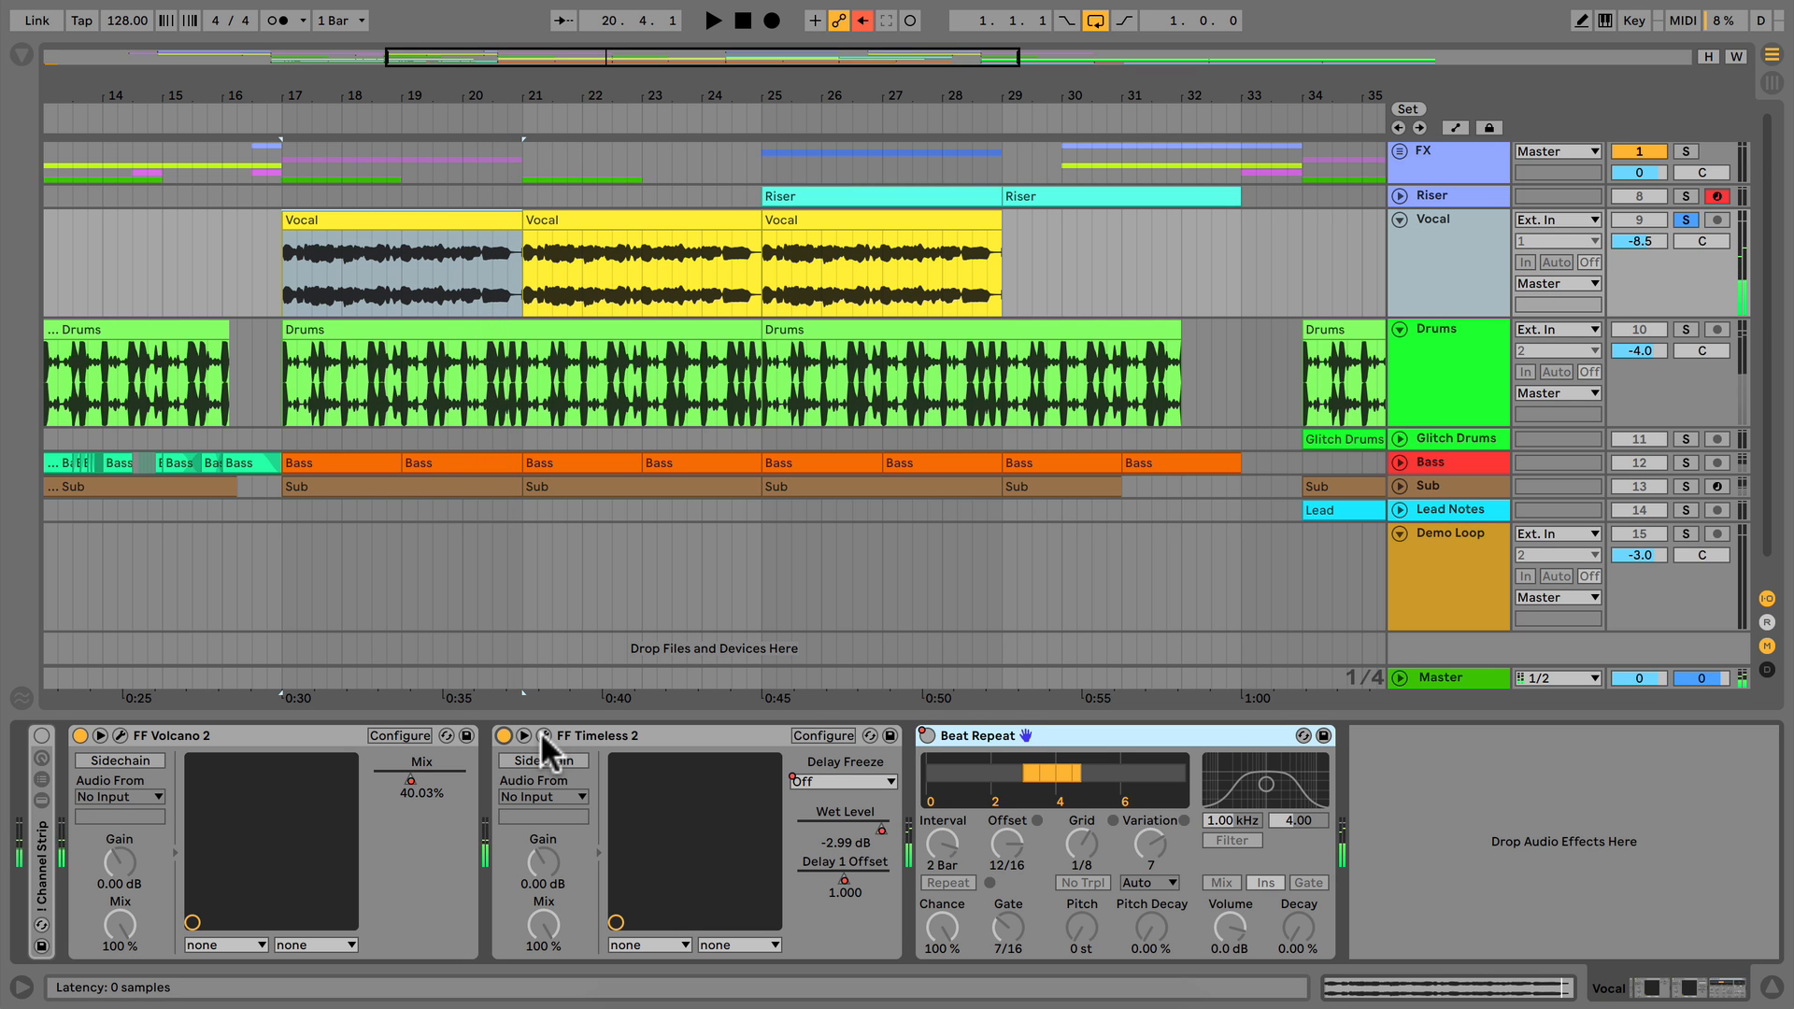
left_click(540, 731)
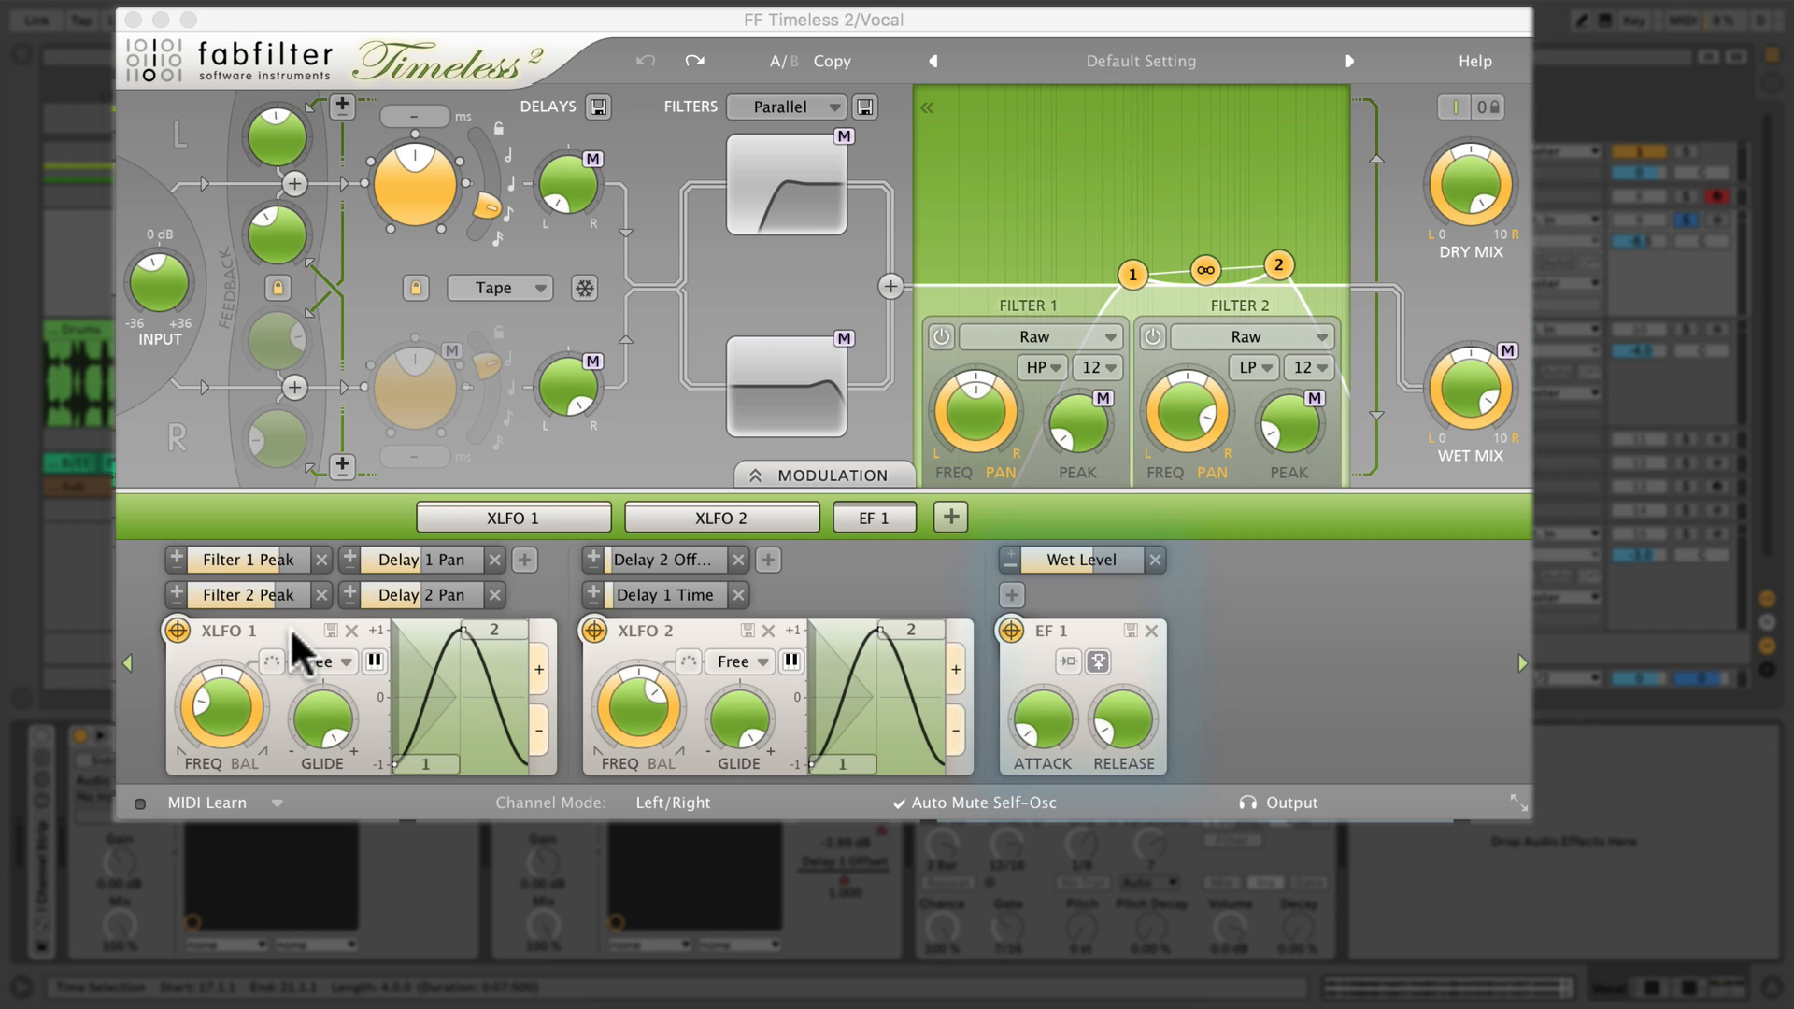
- Compare the Vocal track's Timeless 2 with its dry mix locked at zero and released again, and close the plug-in window
left_click(717, 622)
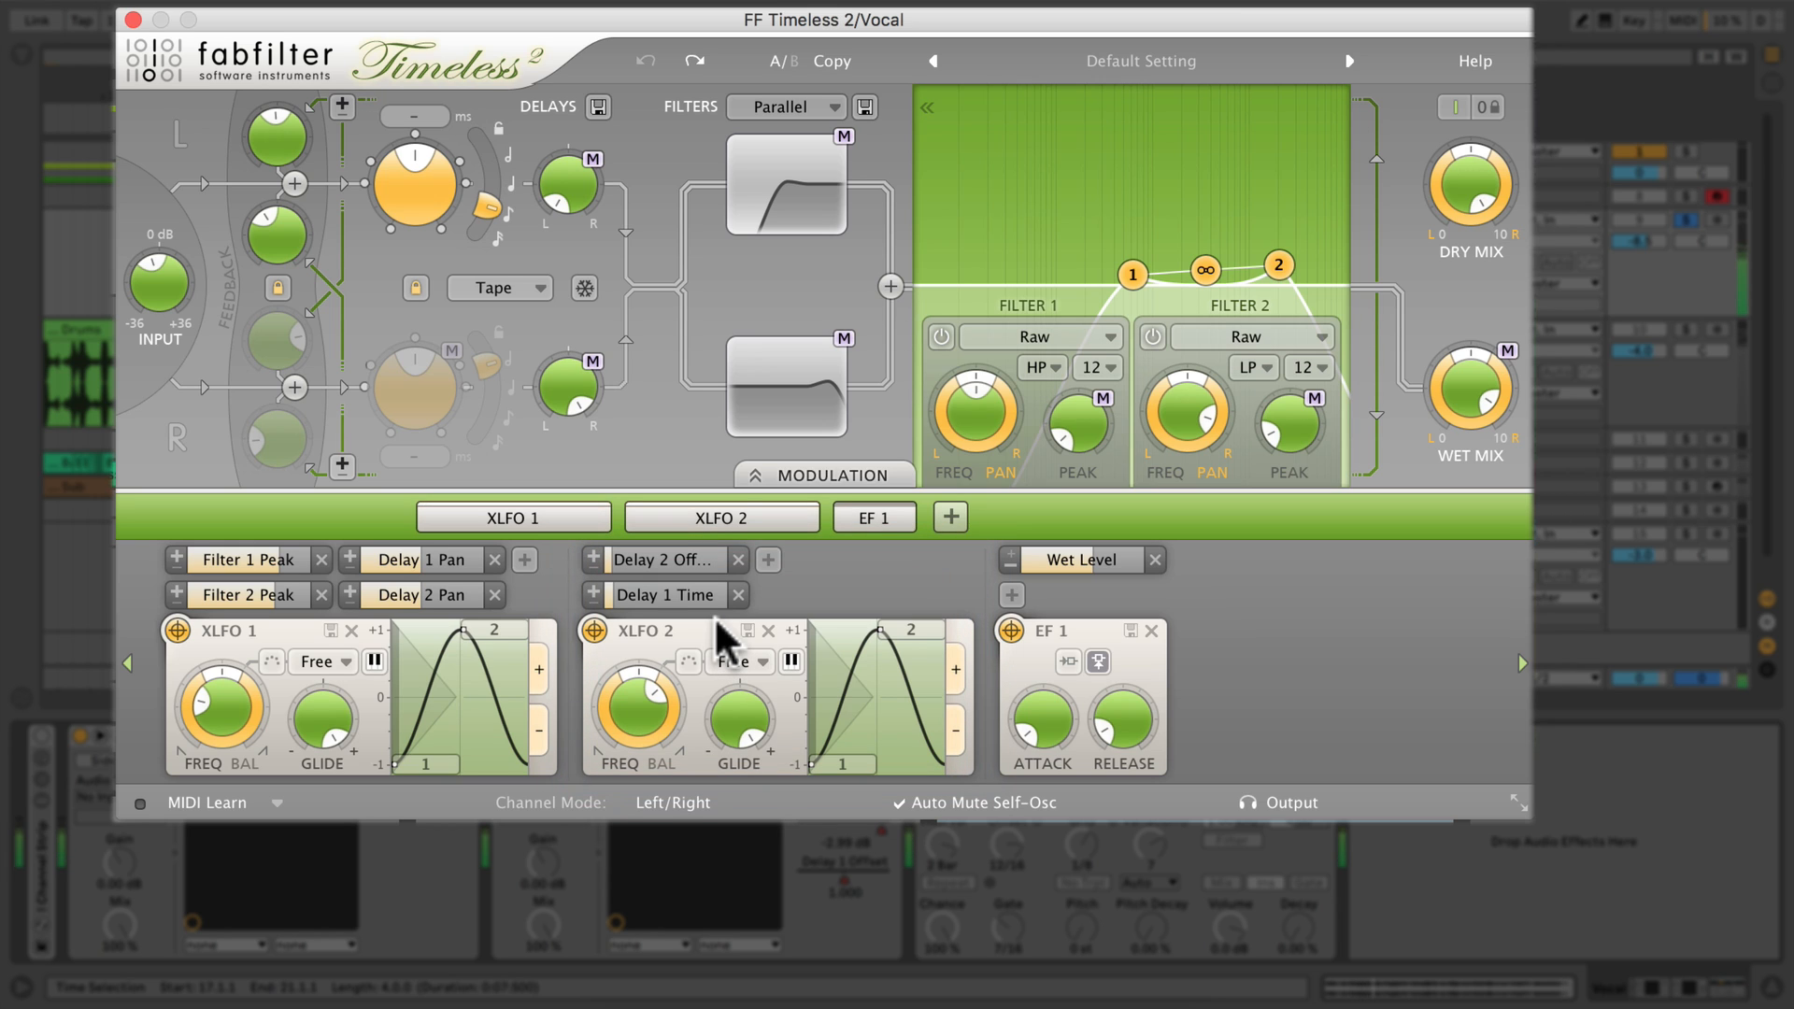
left_click(1488, 109)
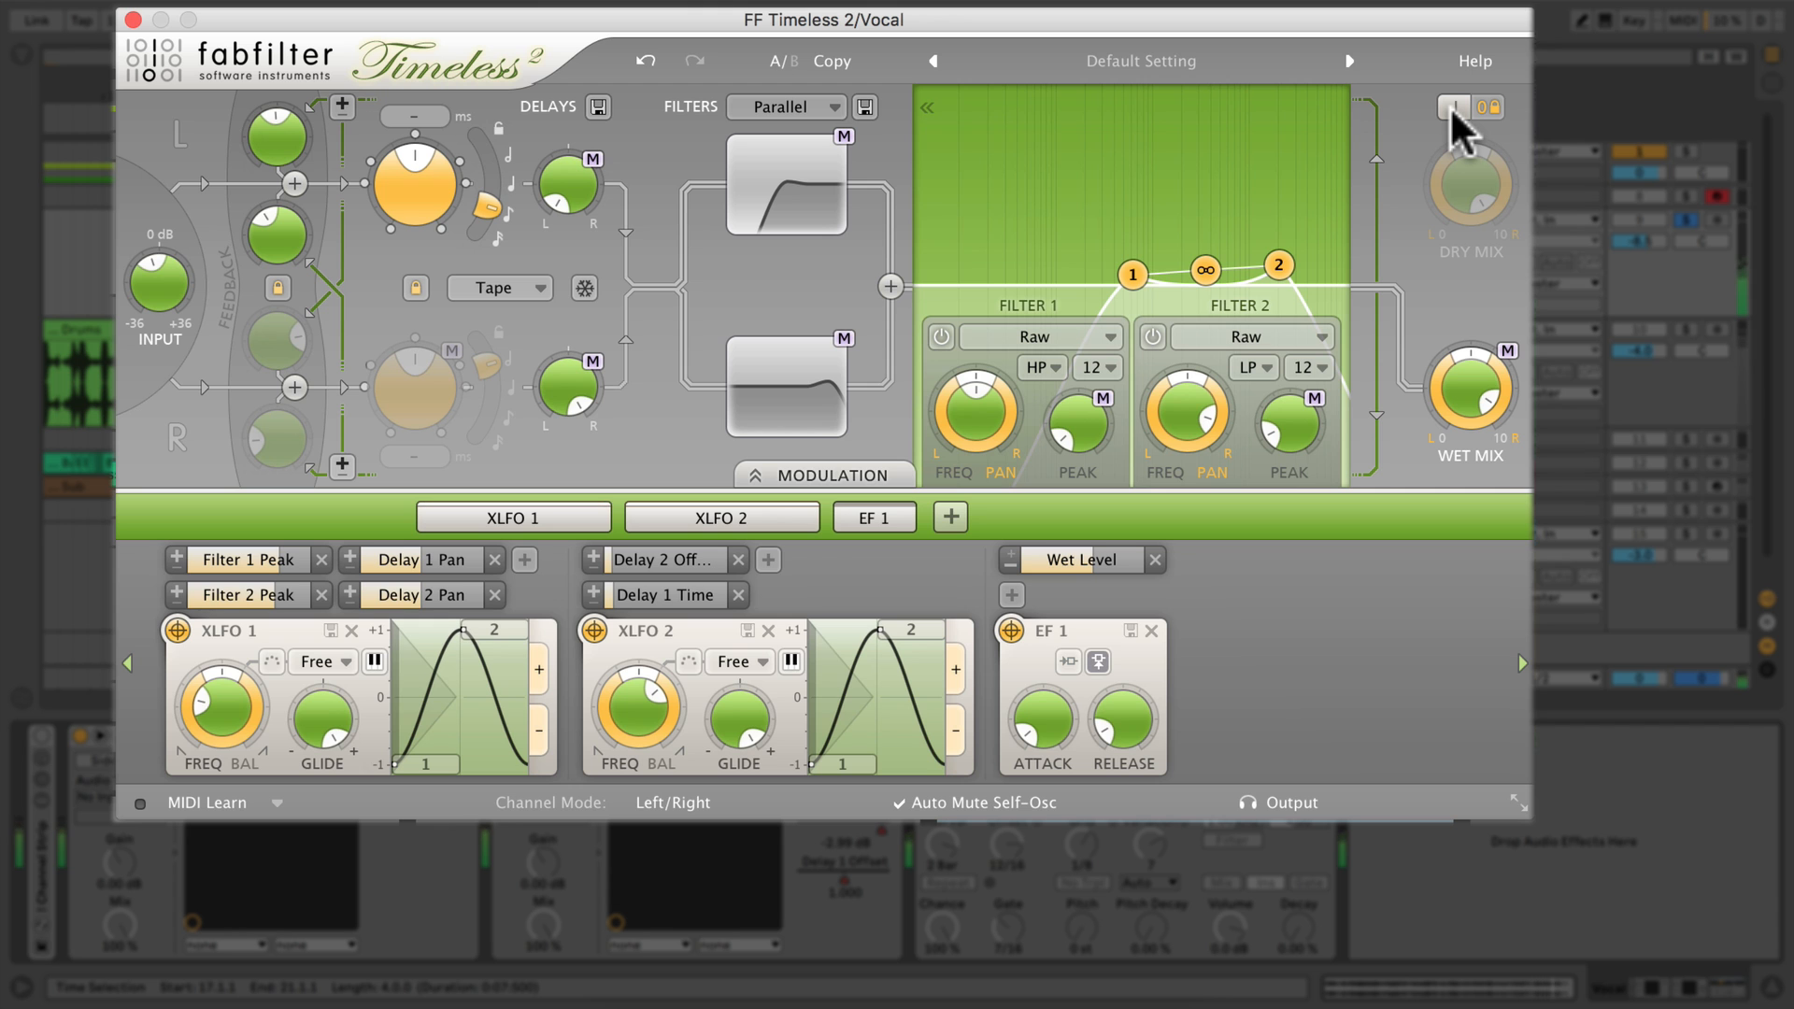
left_click(1454, 109)
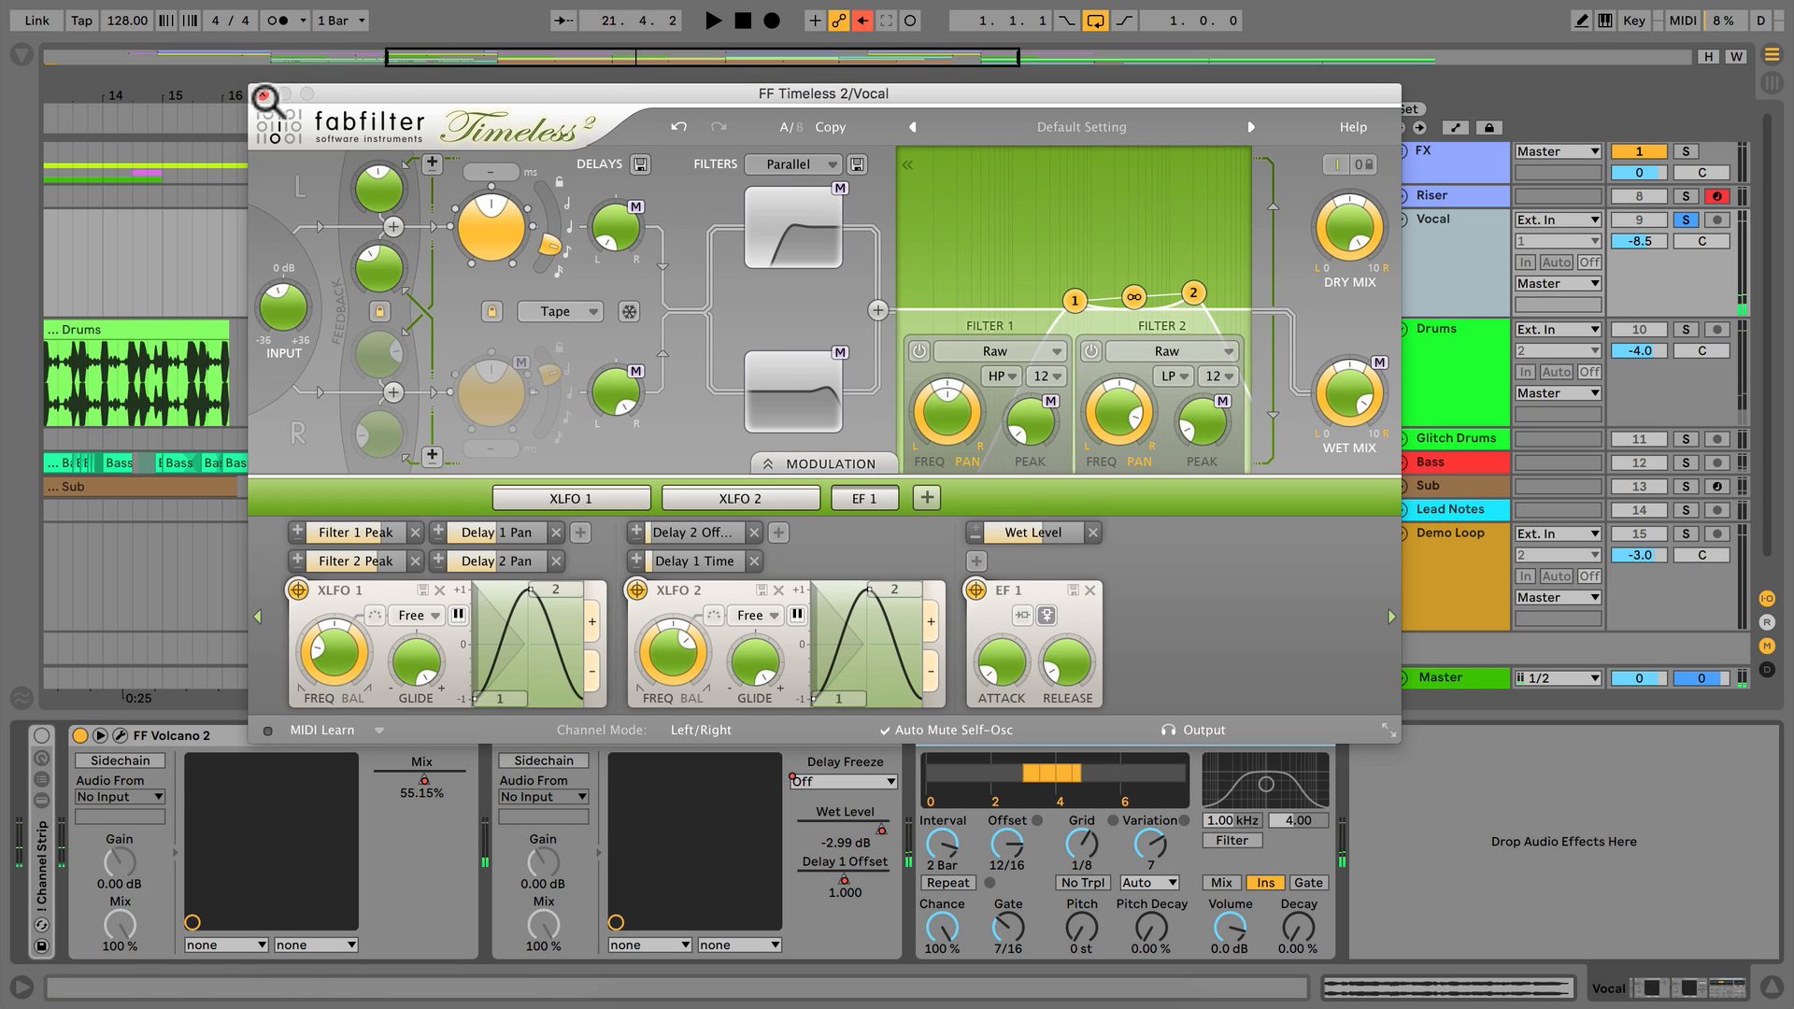
left_click(264, 94)
- Solo the Drums track instead of Vocal and play its clip that starts at bar 17
left_click(1686, 220)
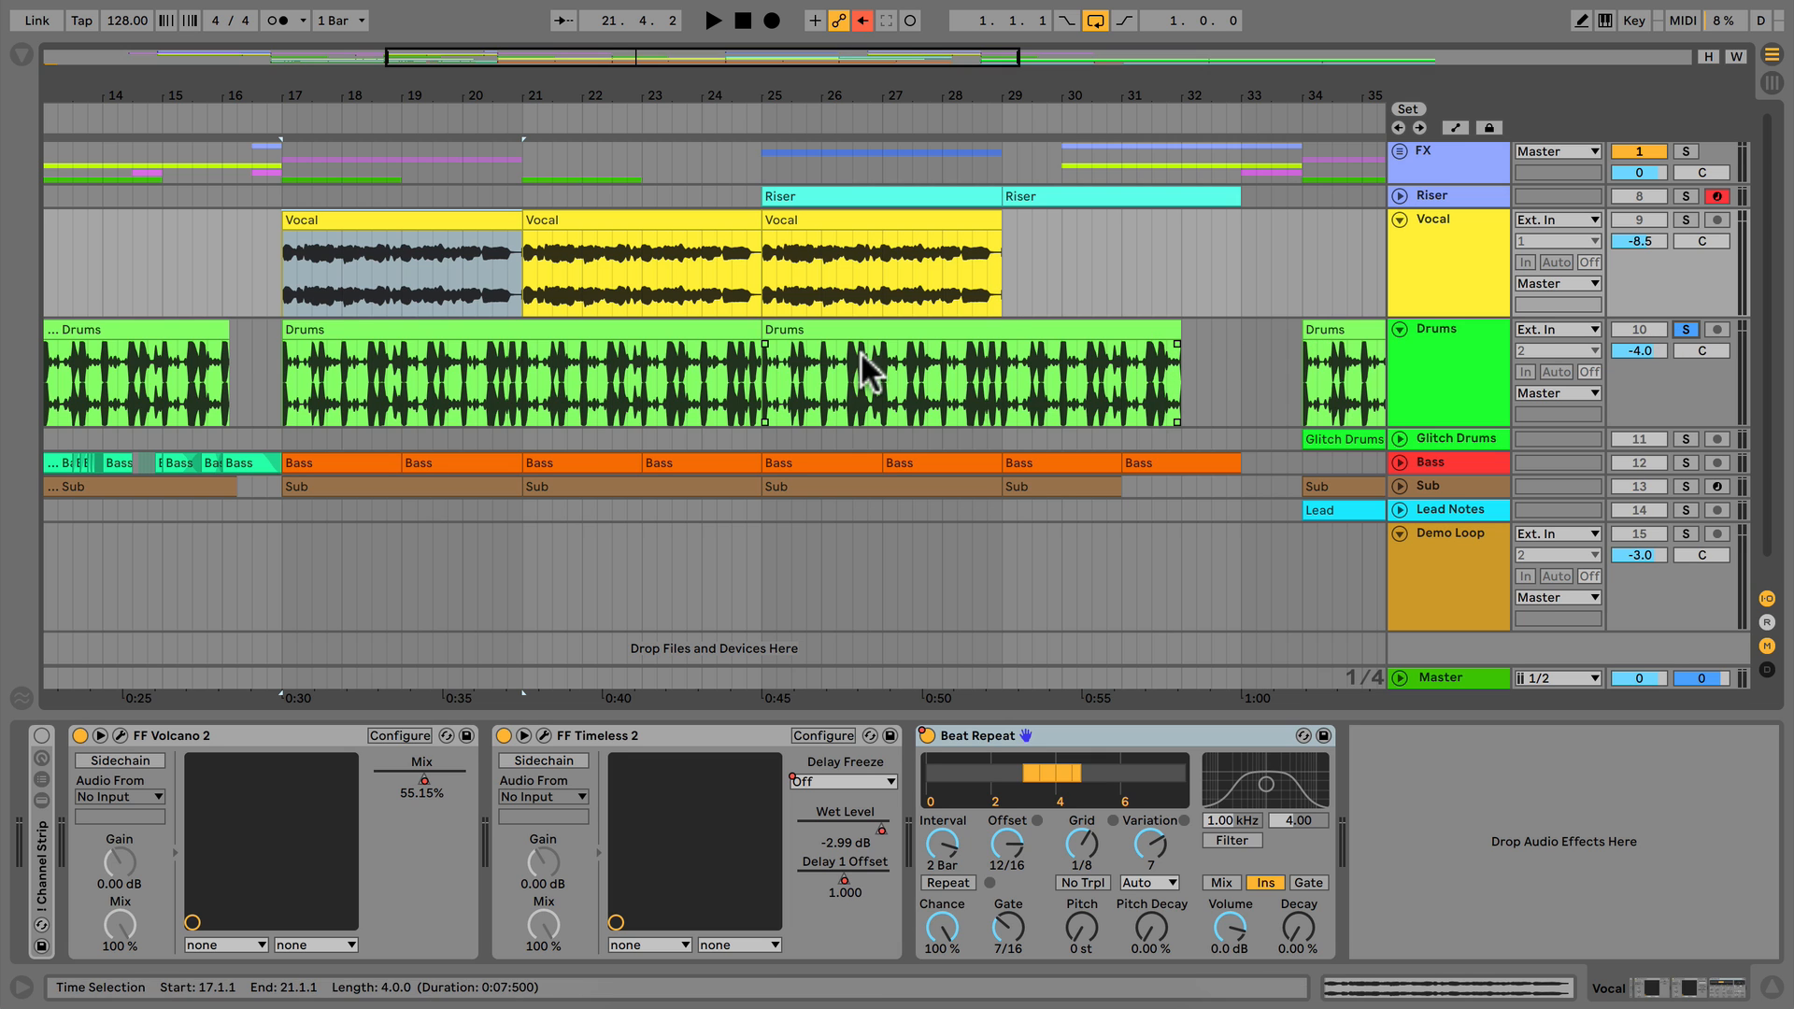
left_click(721, 329)
key("space")
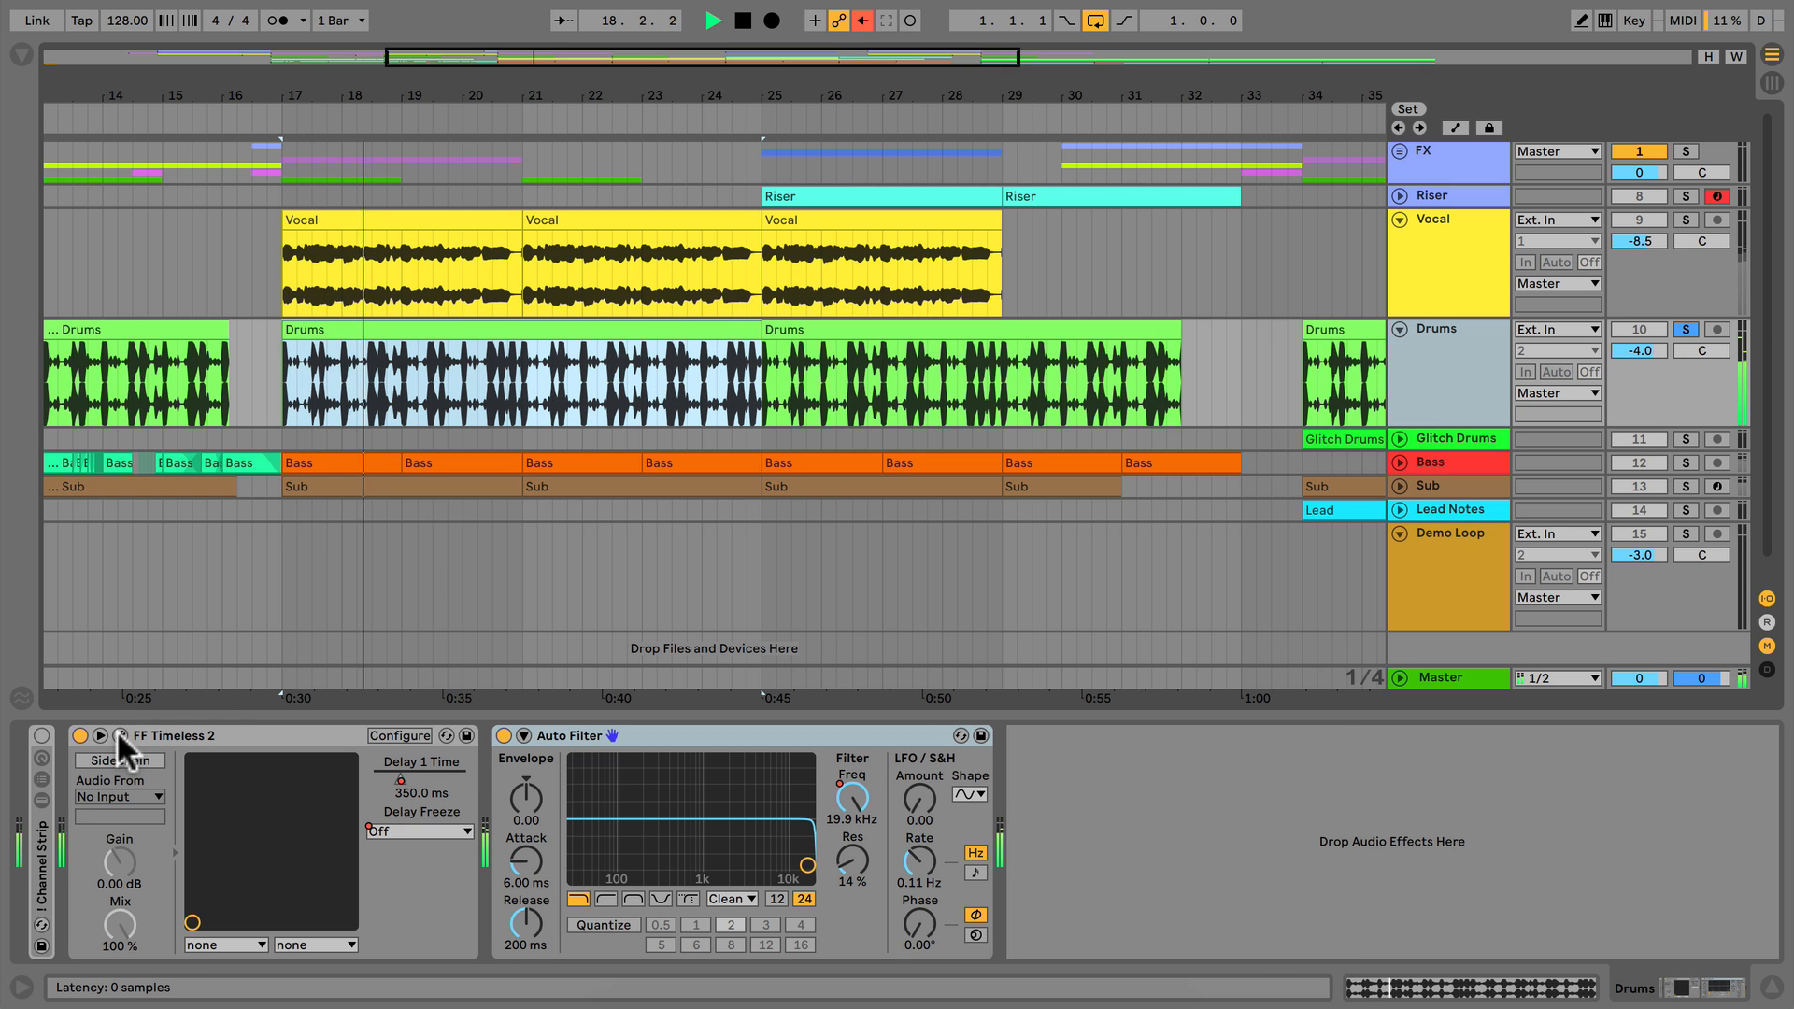
- Compare the drums with Timeless 2 bypassed and re-enabled during playback, and open the plug-in window
left_click(78, 734)
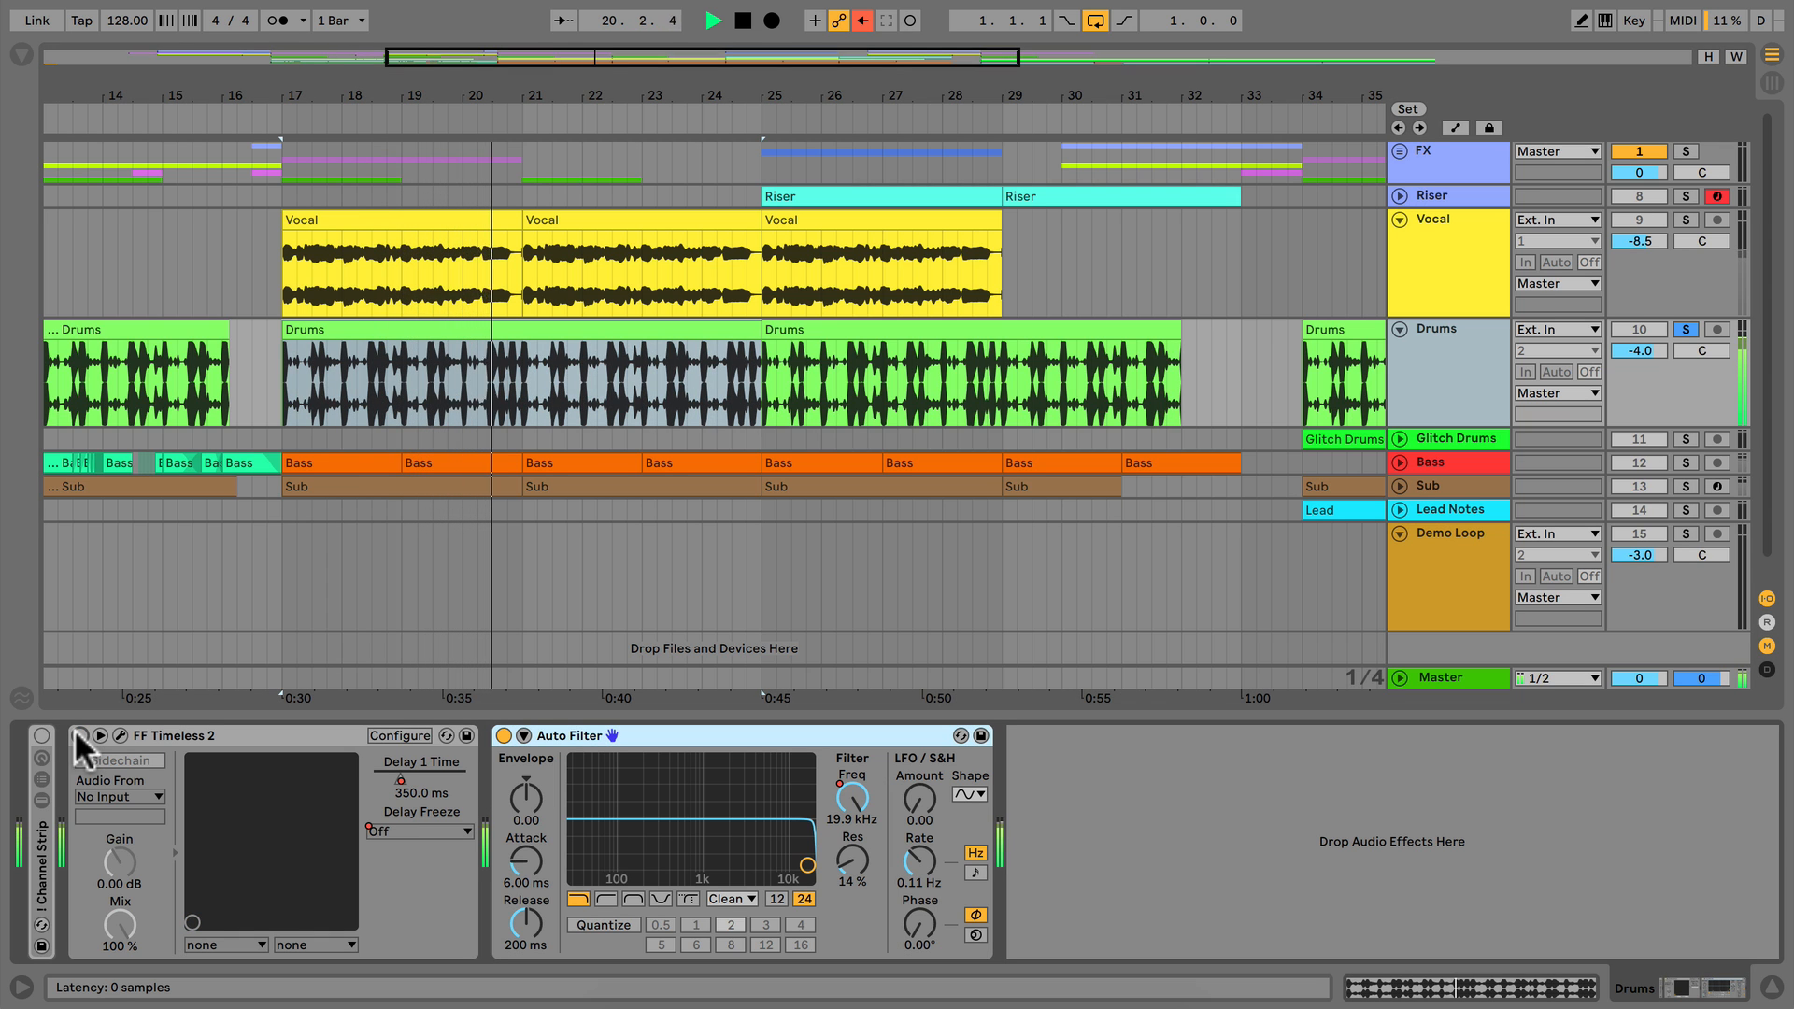
left_click(75, 729)
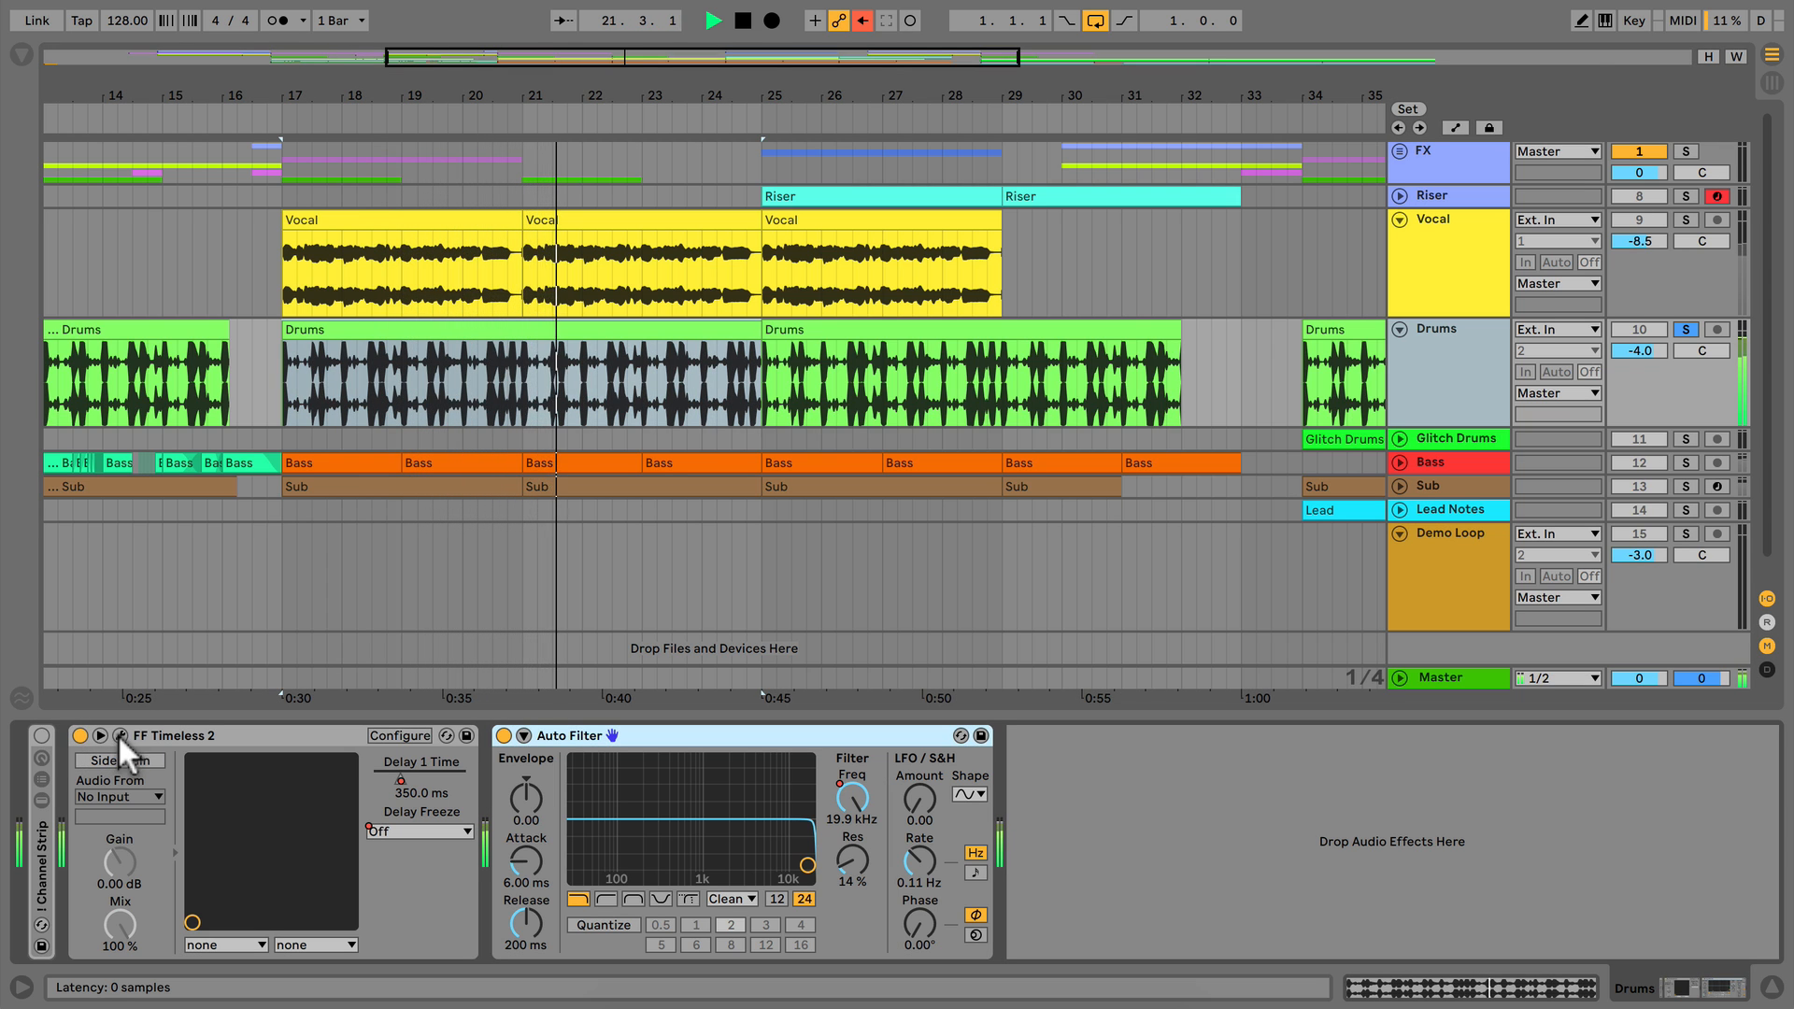
left_click(119, 735)
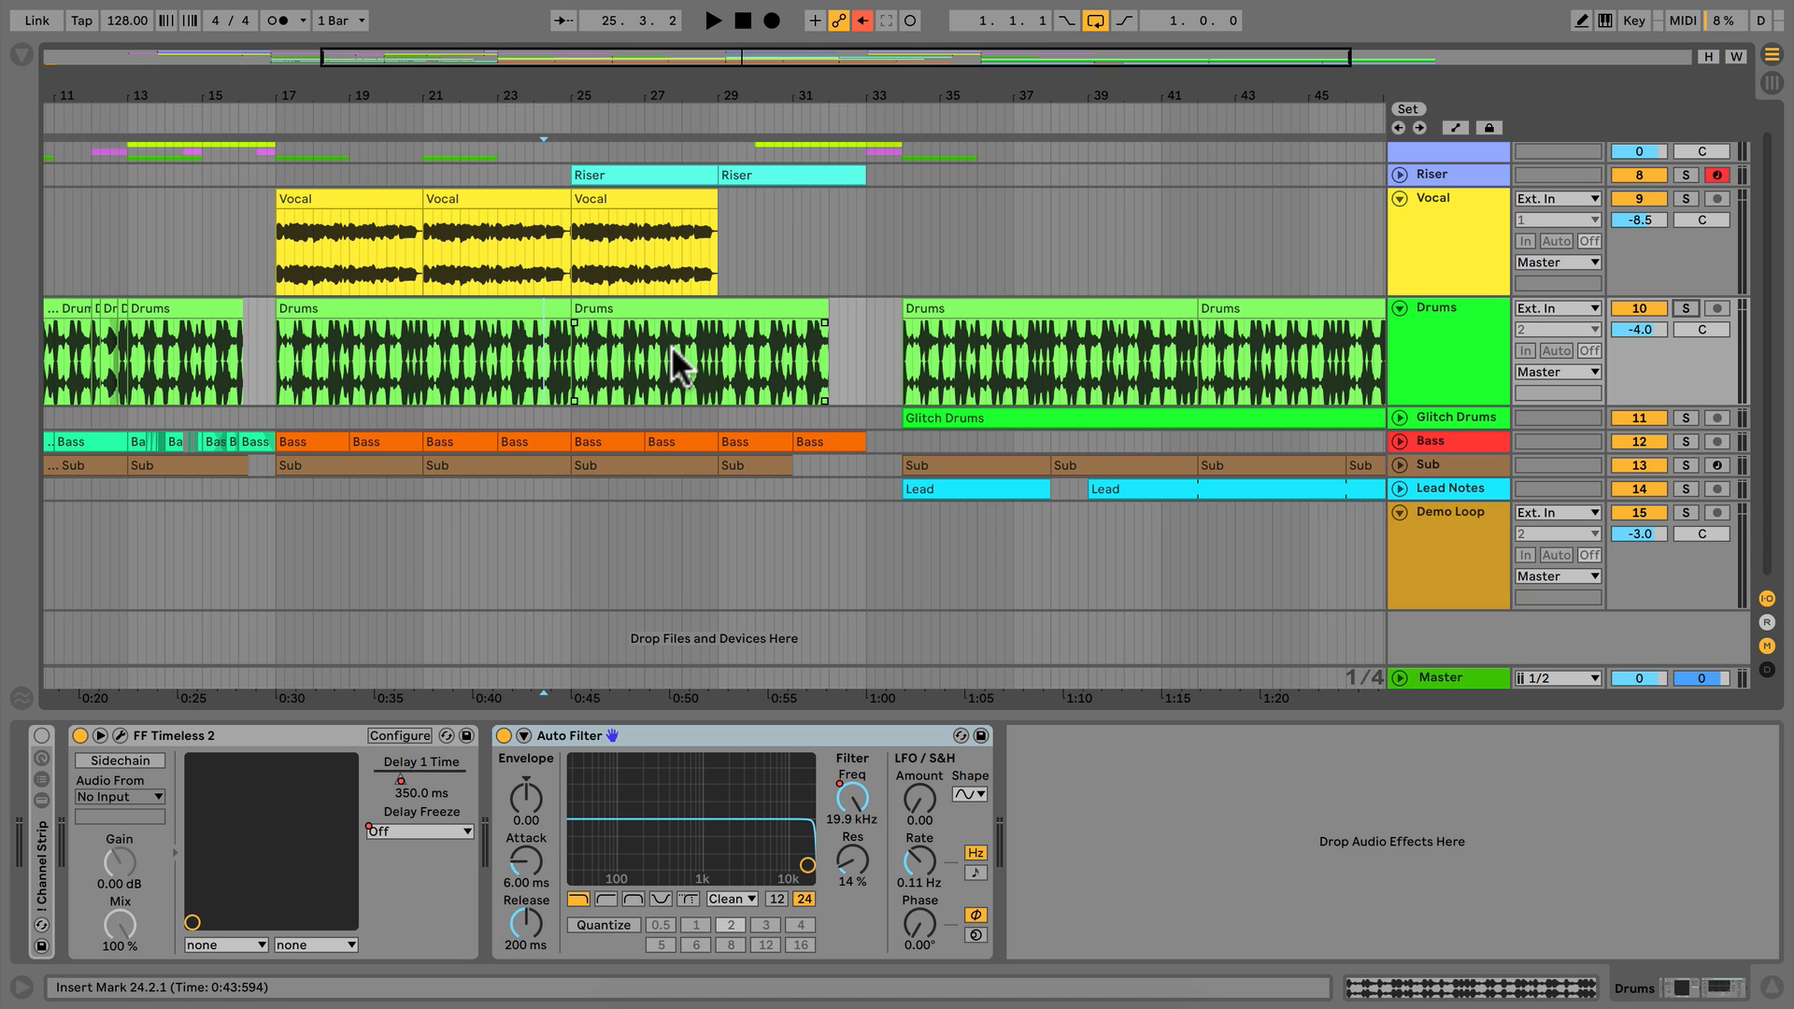
- Play the full mix from the first Riser clip at bar 25 to bar 34, unfolding and selecting the Riser track
scroll(674, 362, "up", 1)
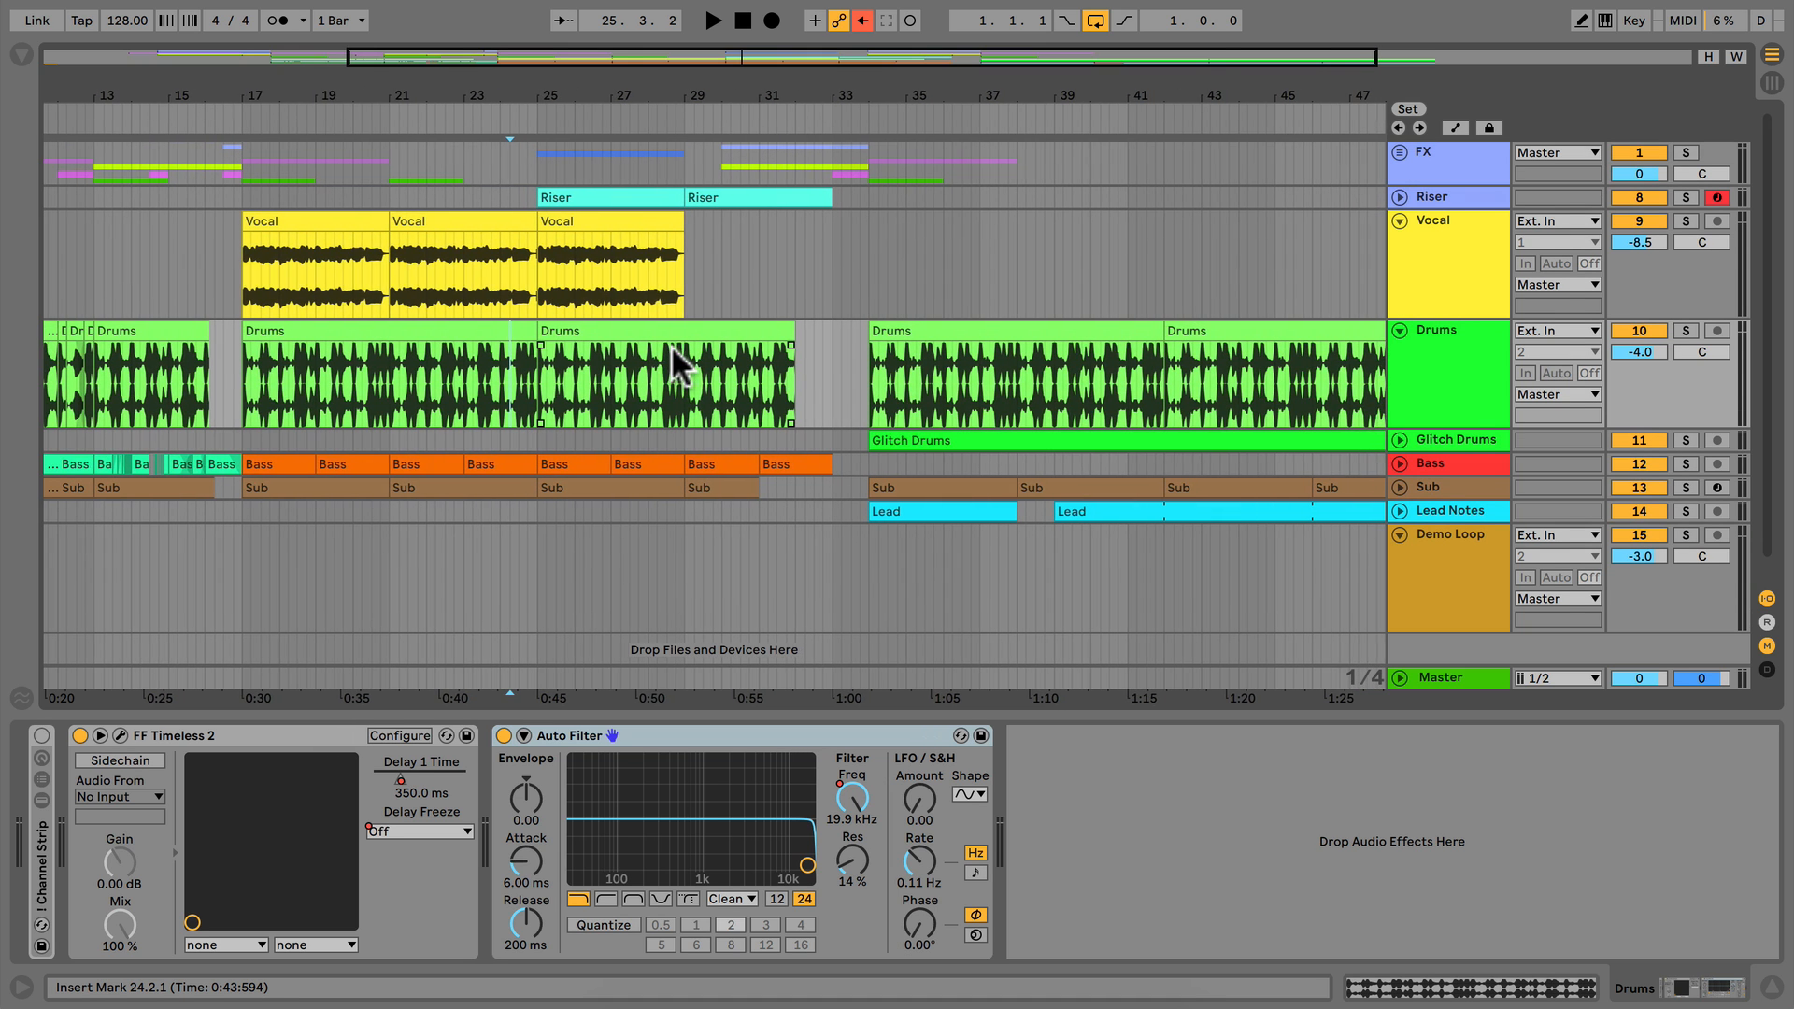
left_click(619, 198)
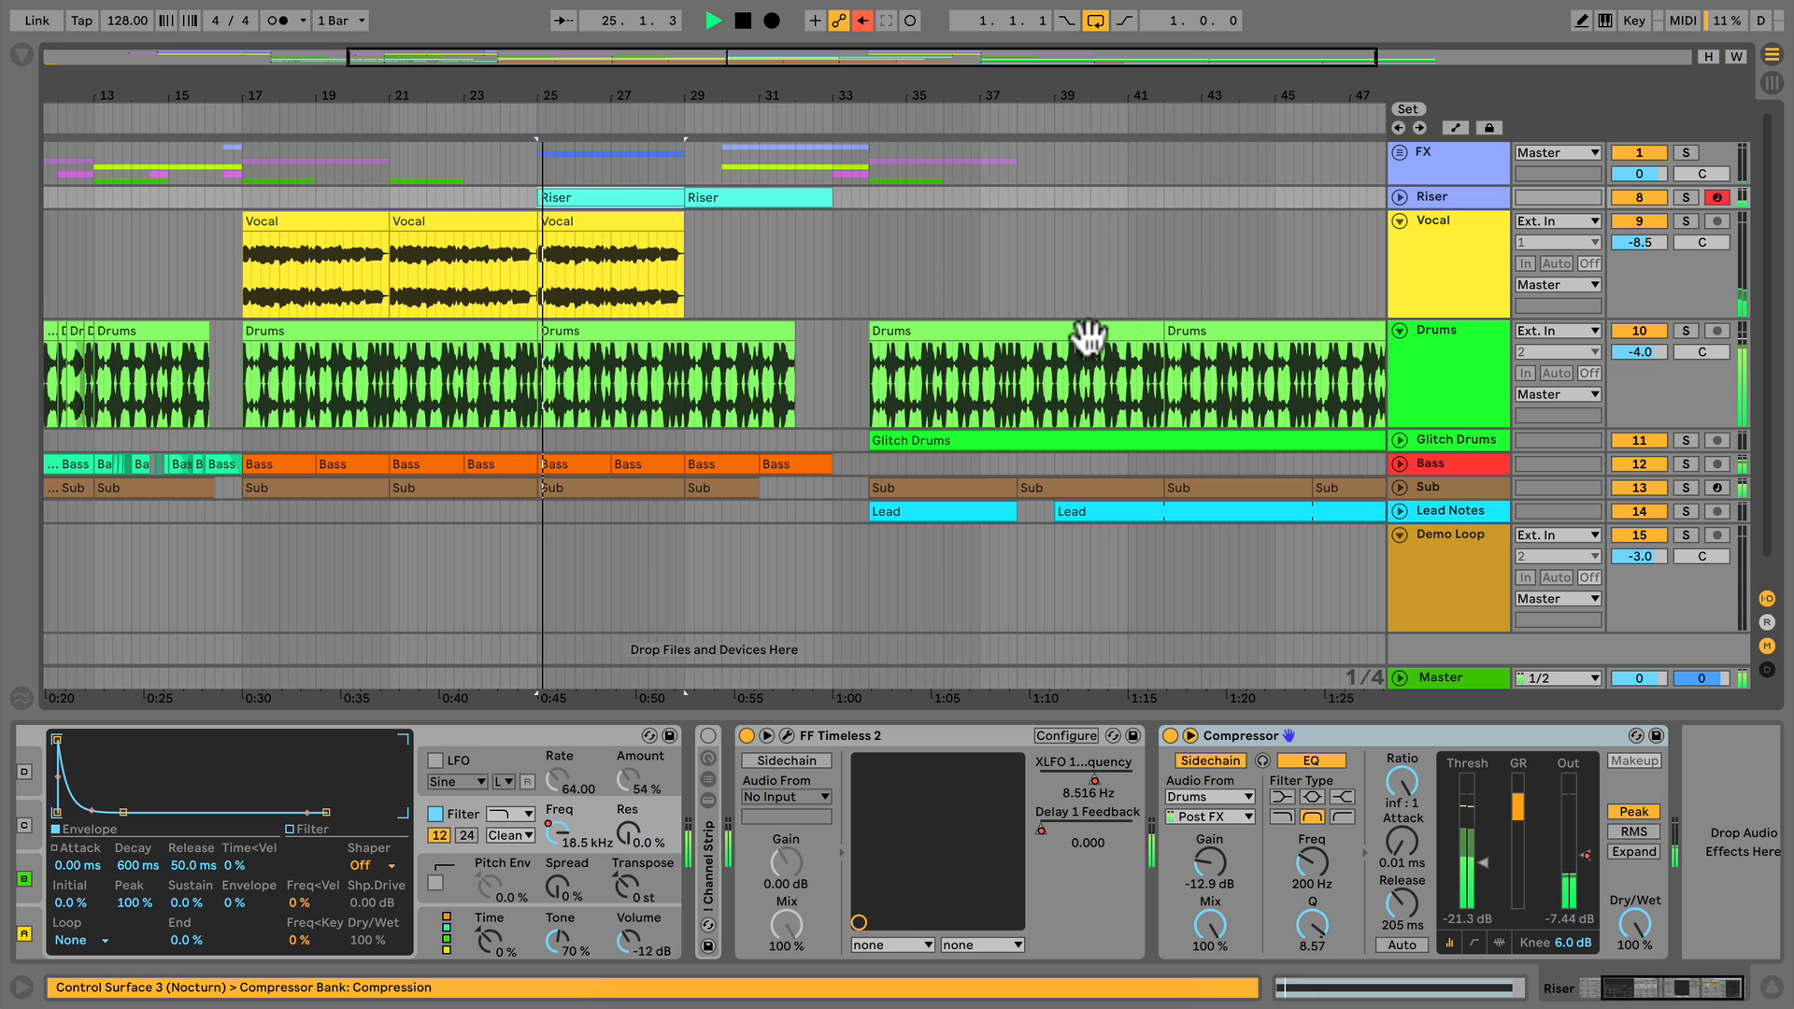
key("space")
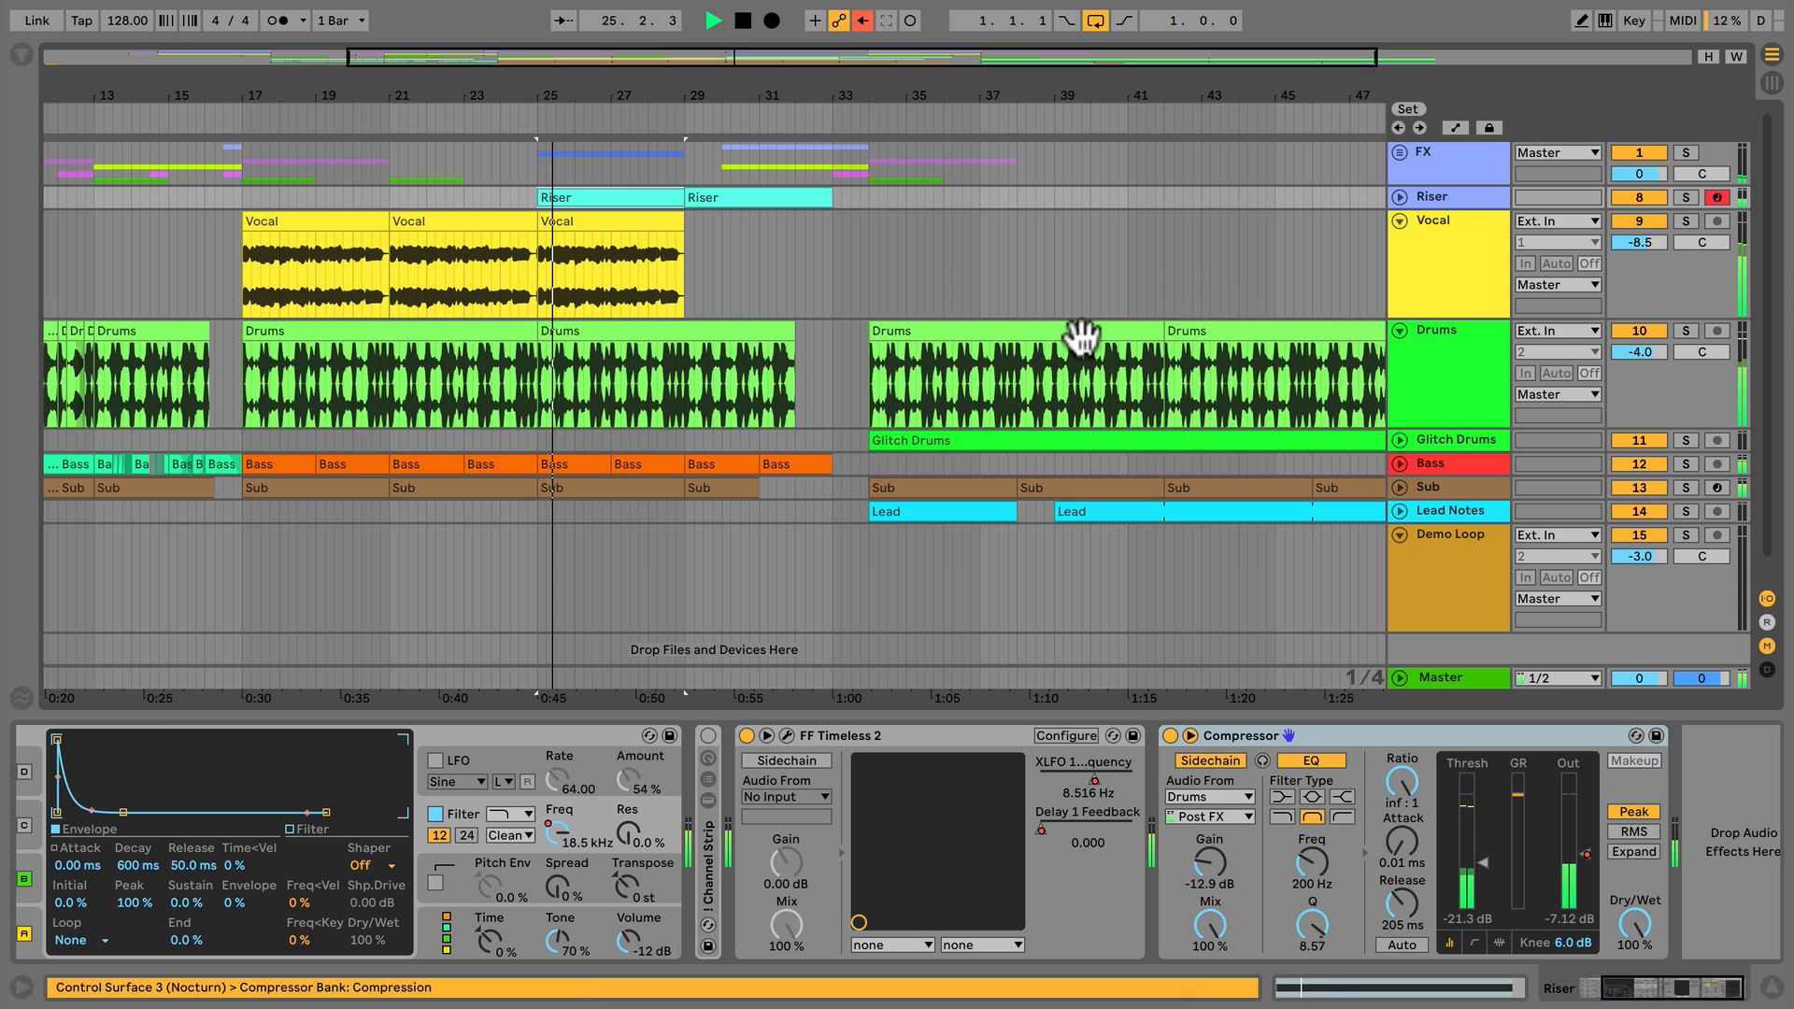
left_click(1398, 197)
left_click(1437, 198)
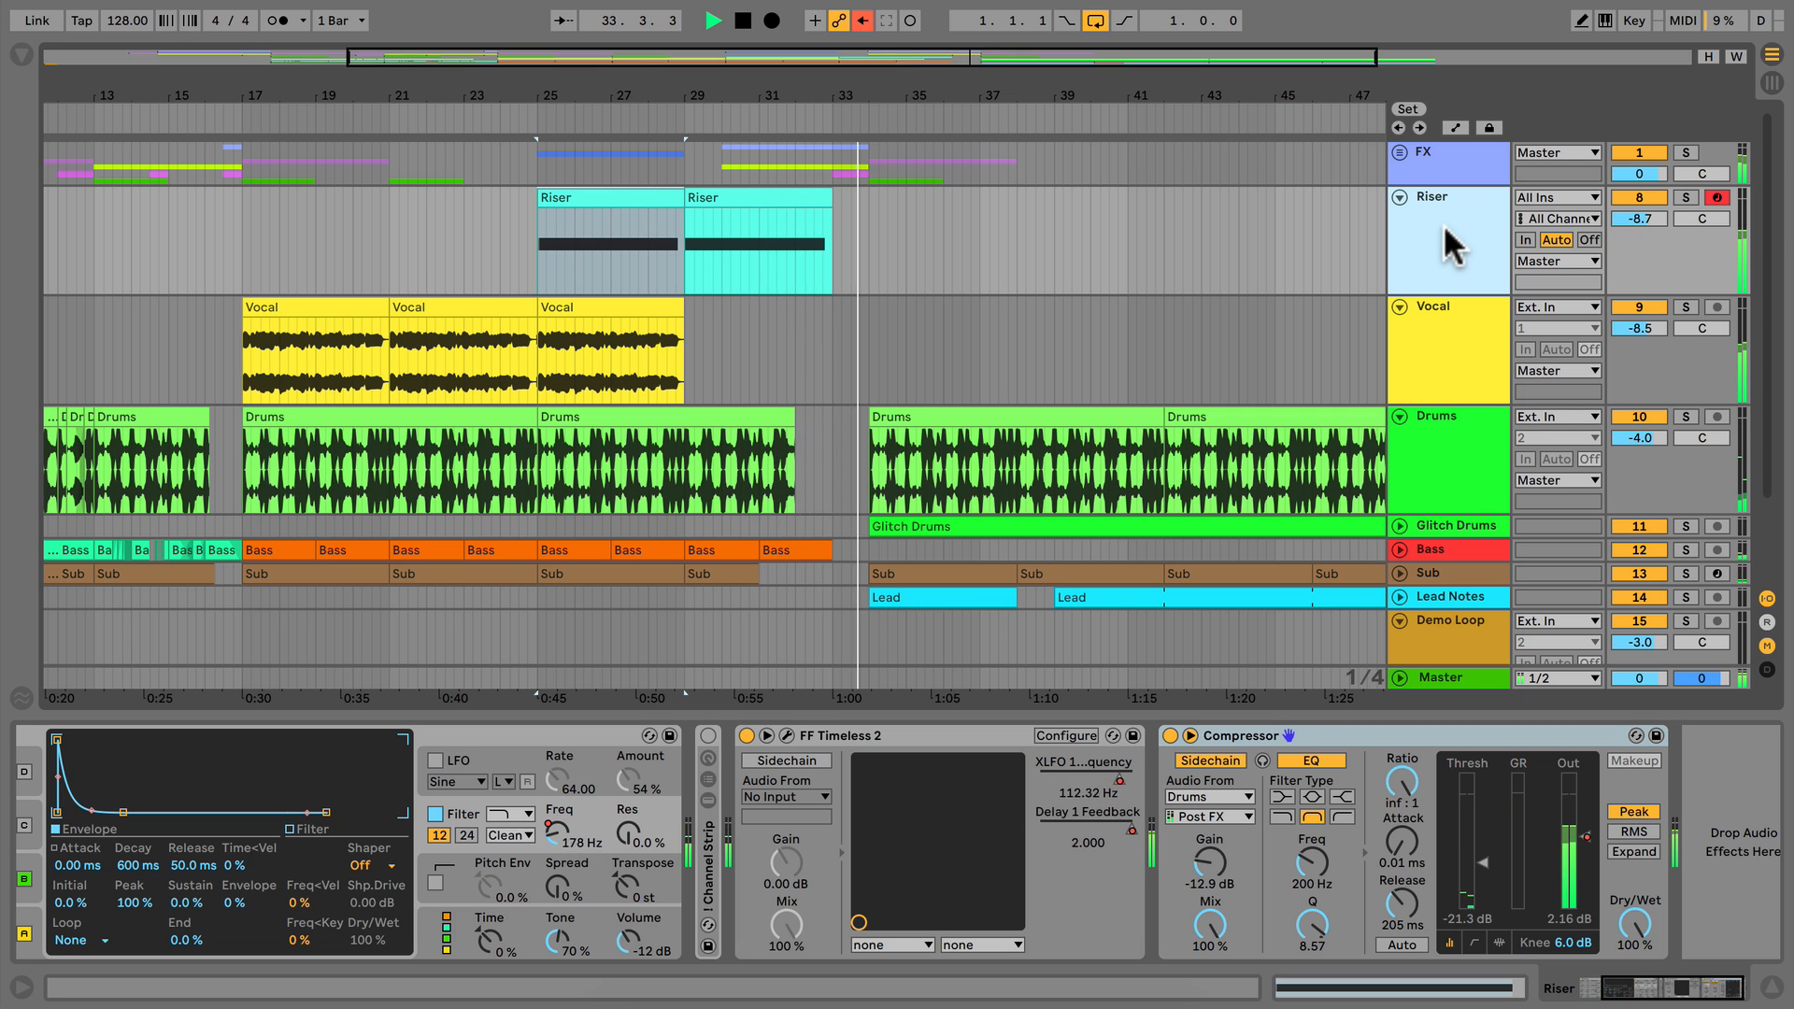
key("space")
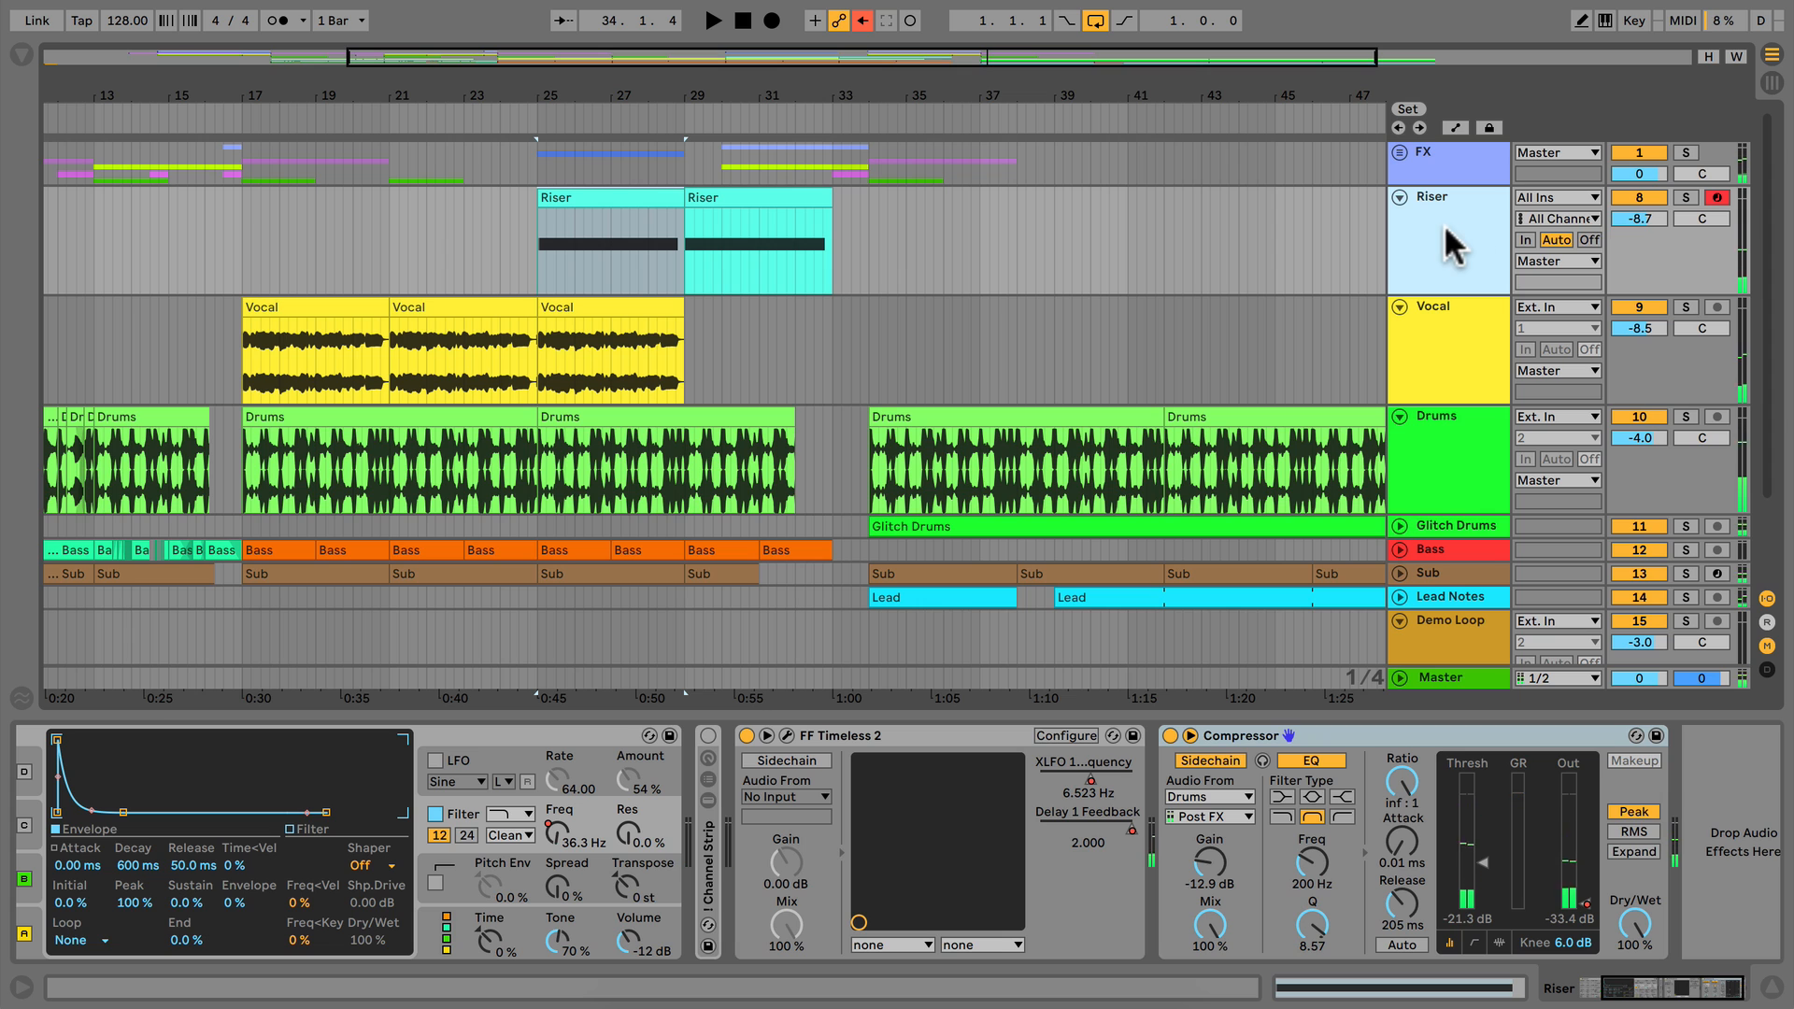
- Solo the Riser track and play its first clip from bar 25 through Timeless 2
left_click(1687, 197)
key("space")
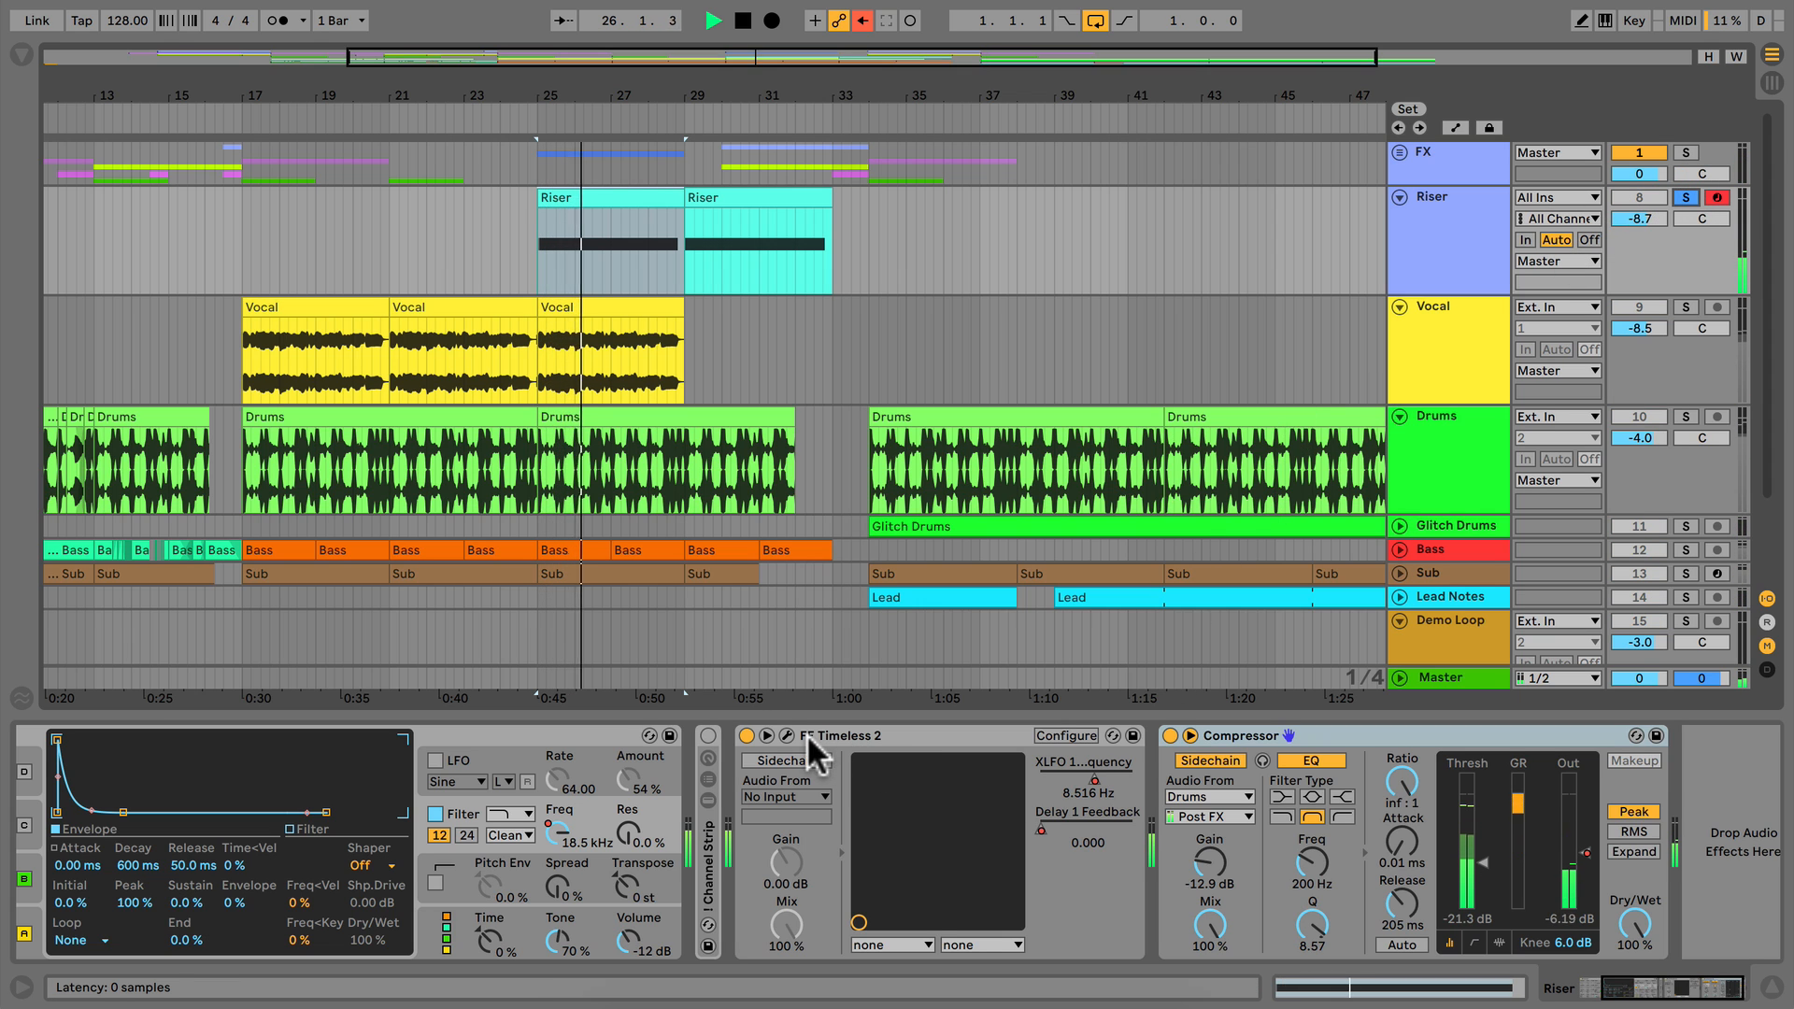
key("space")
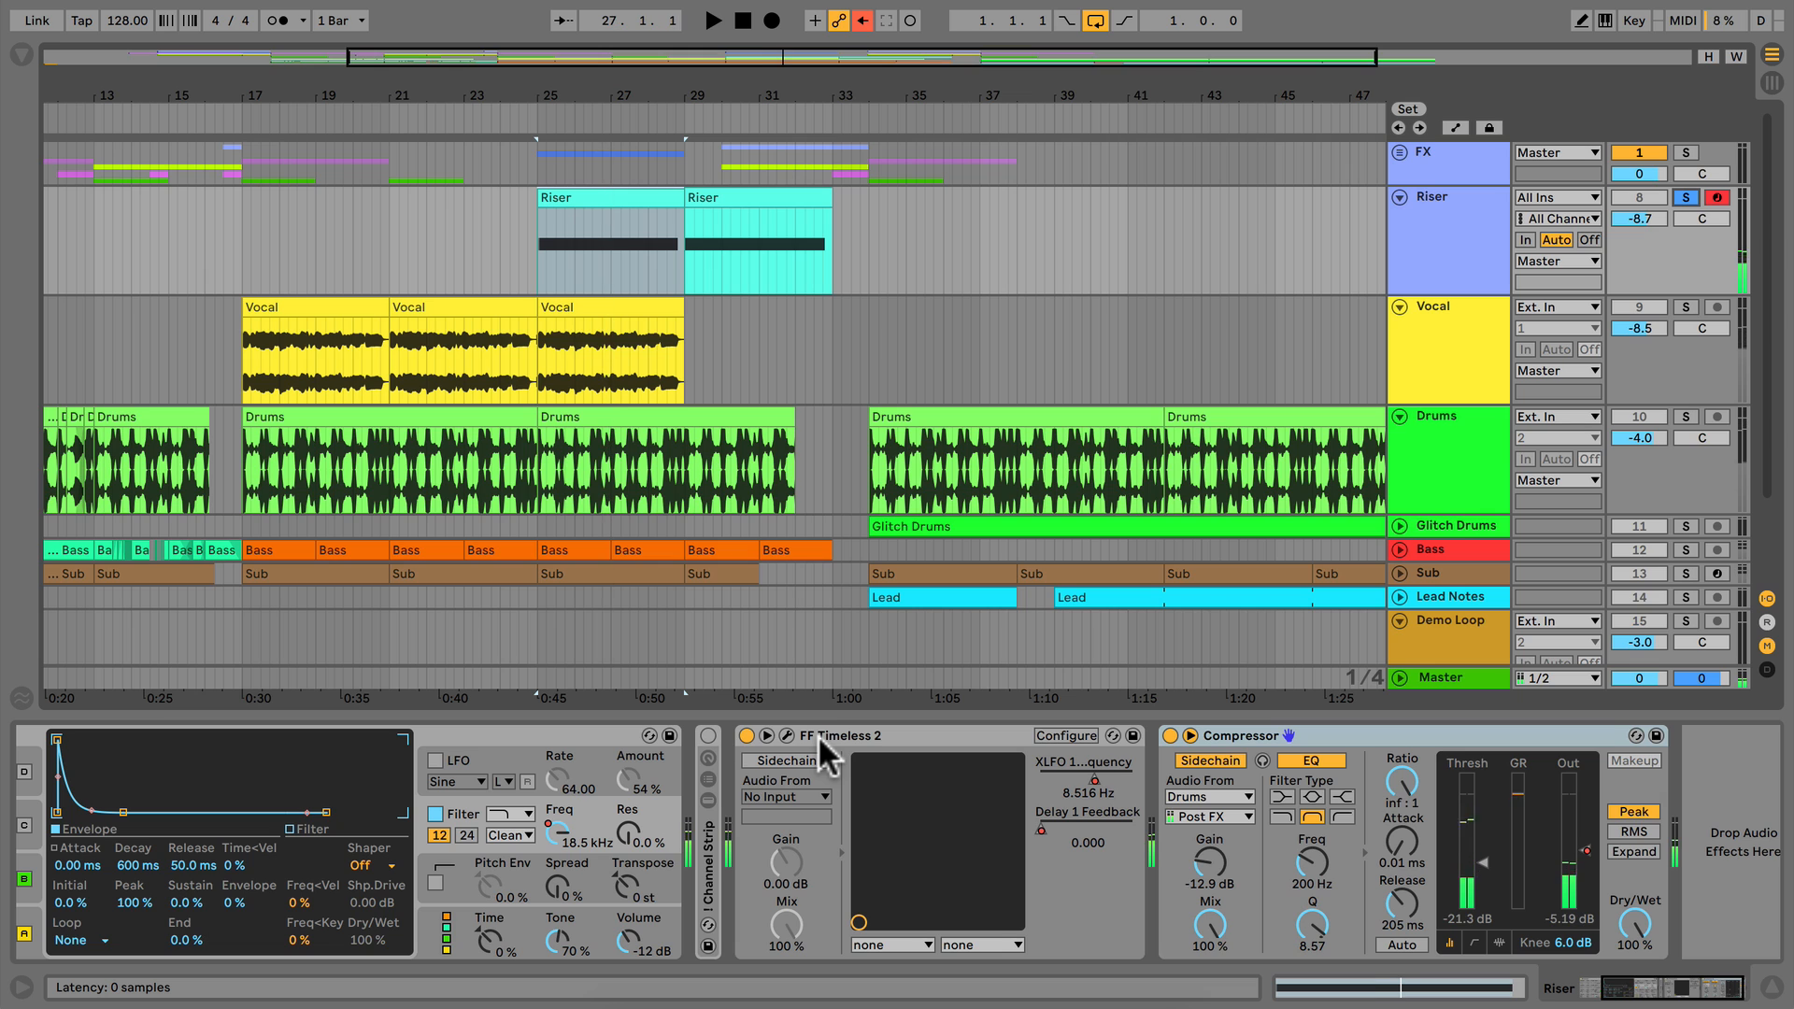
- Audition the soloed Riser clip with its Timeless 2 bypassed and again with it re-enabled
left_click(746, 734)
key("space")
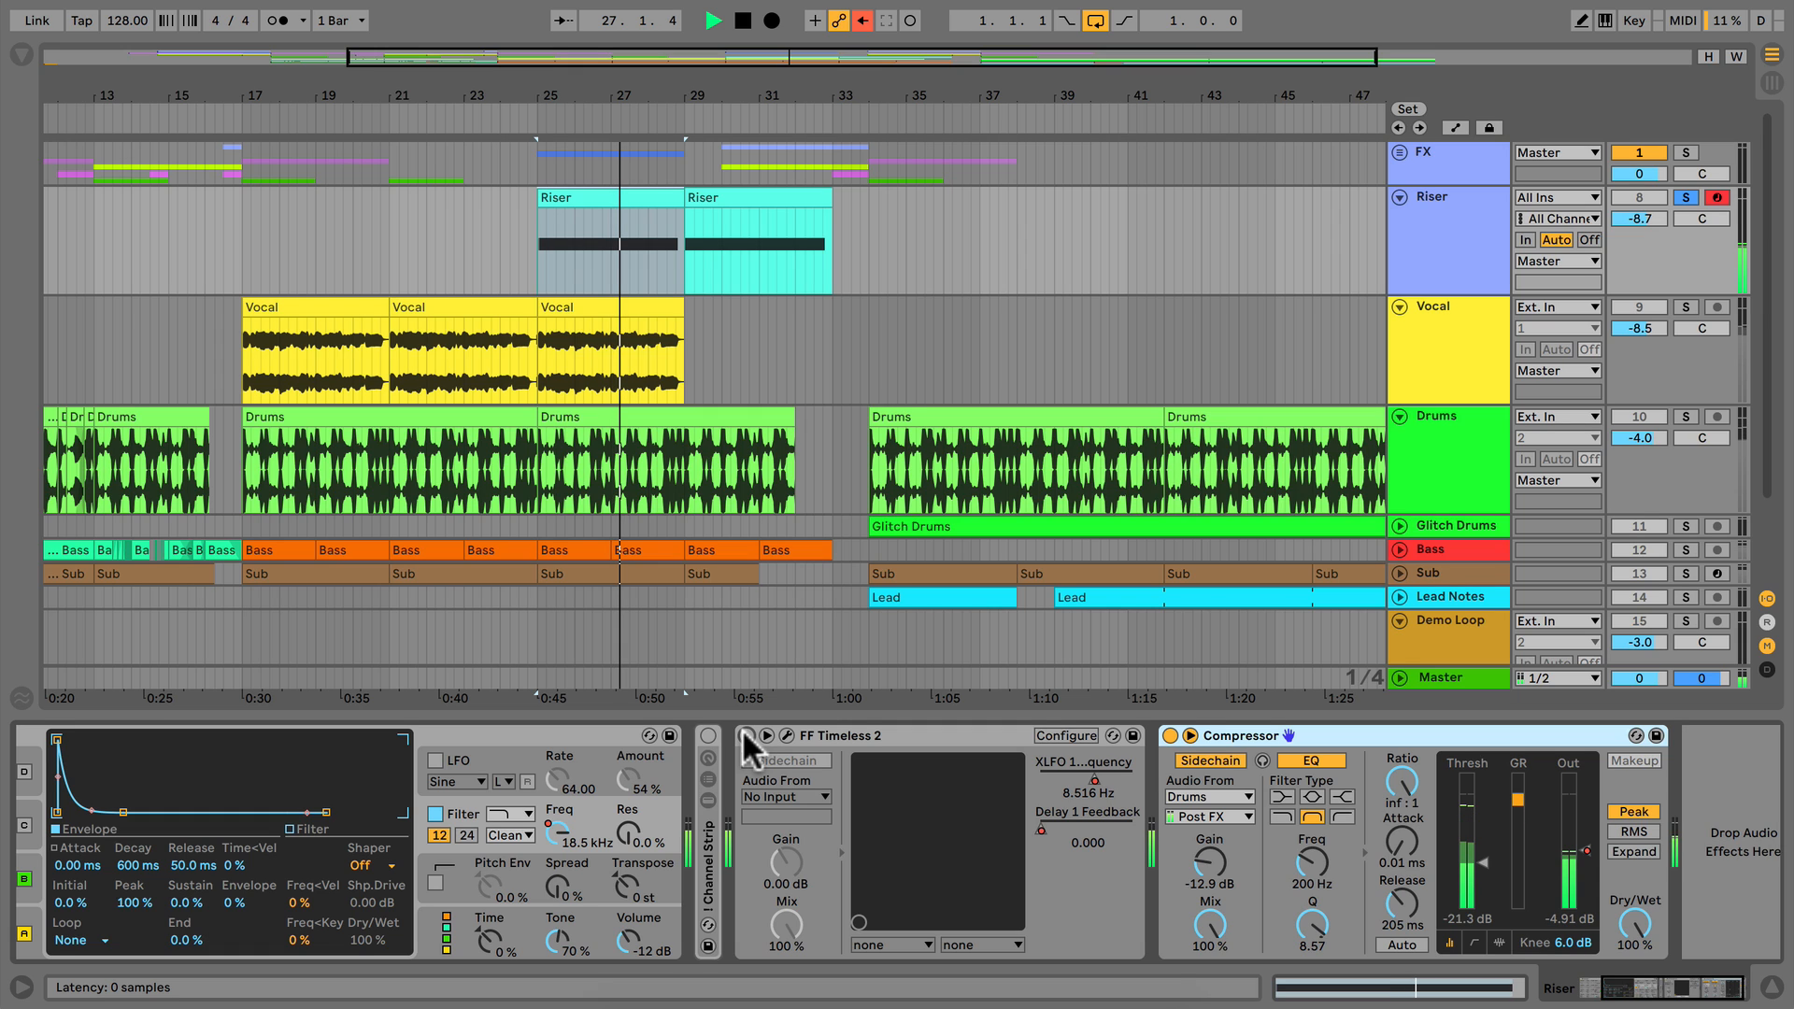
key("space")
left_click(746, 735)
key("space")
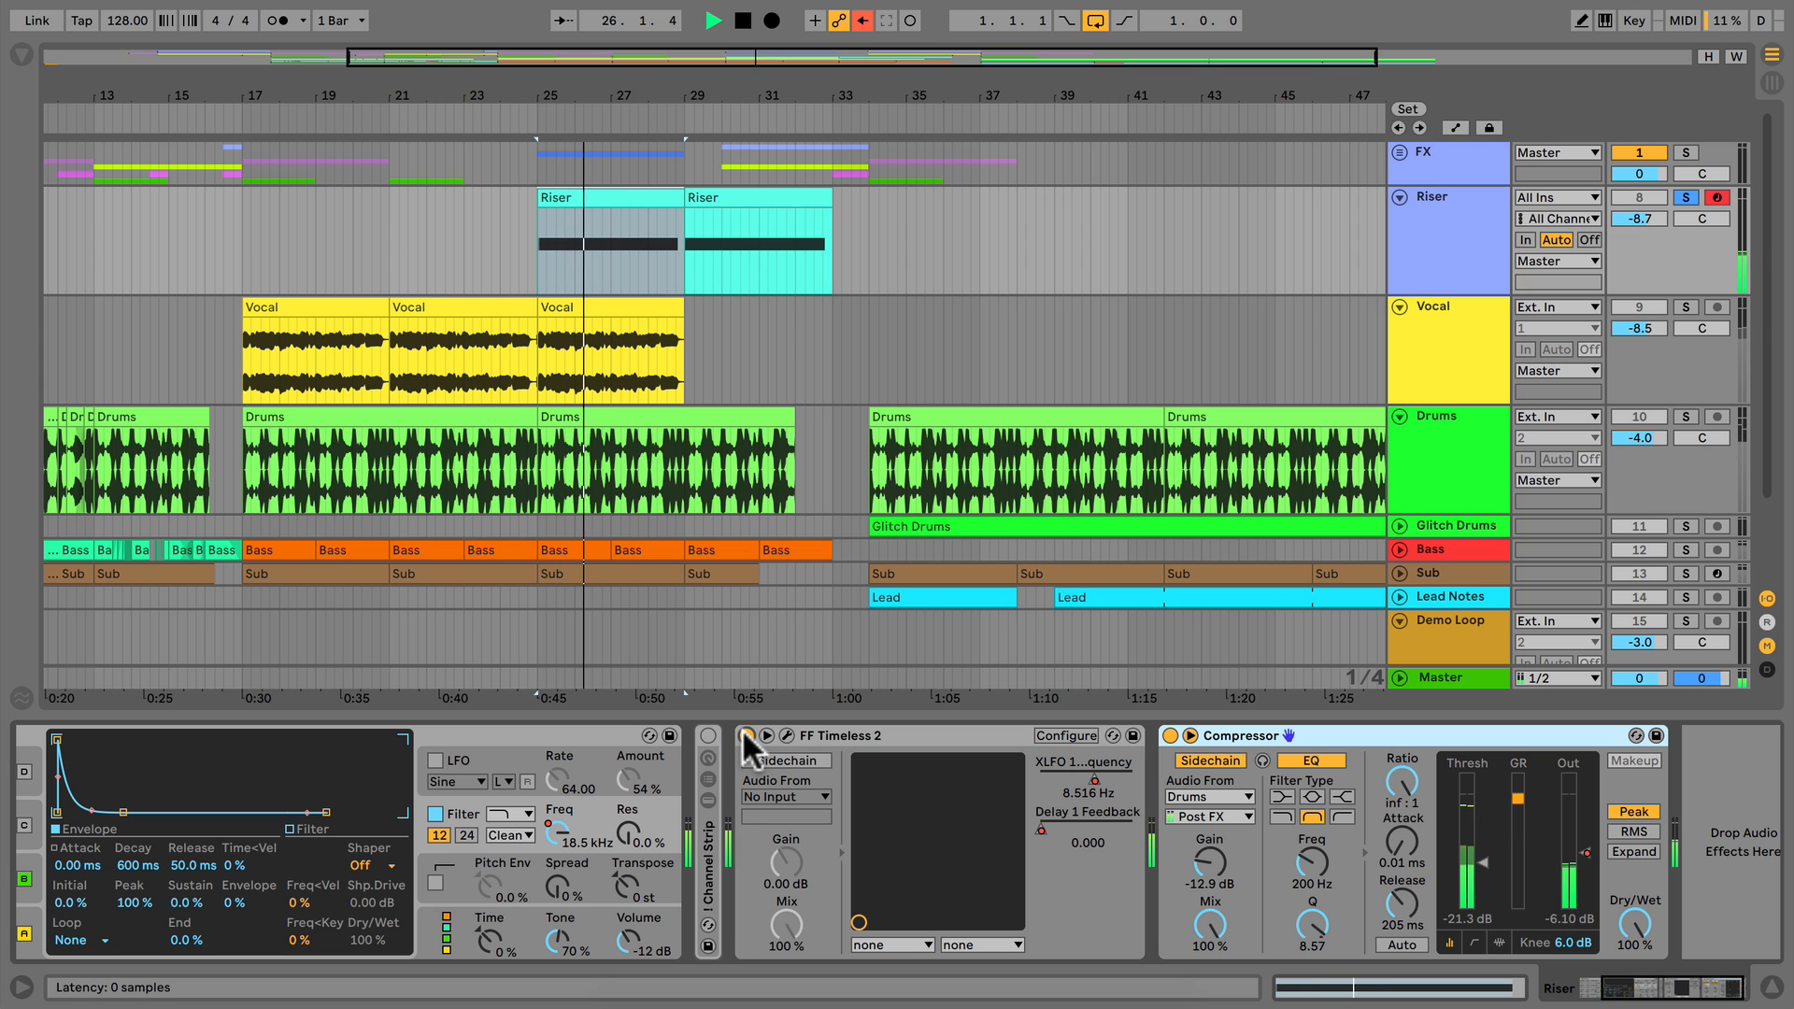
key("space")
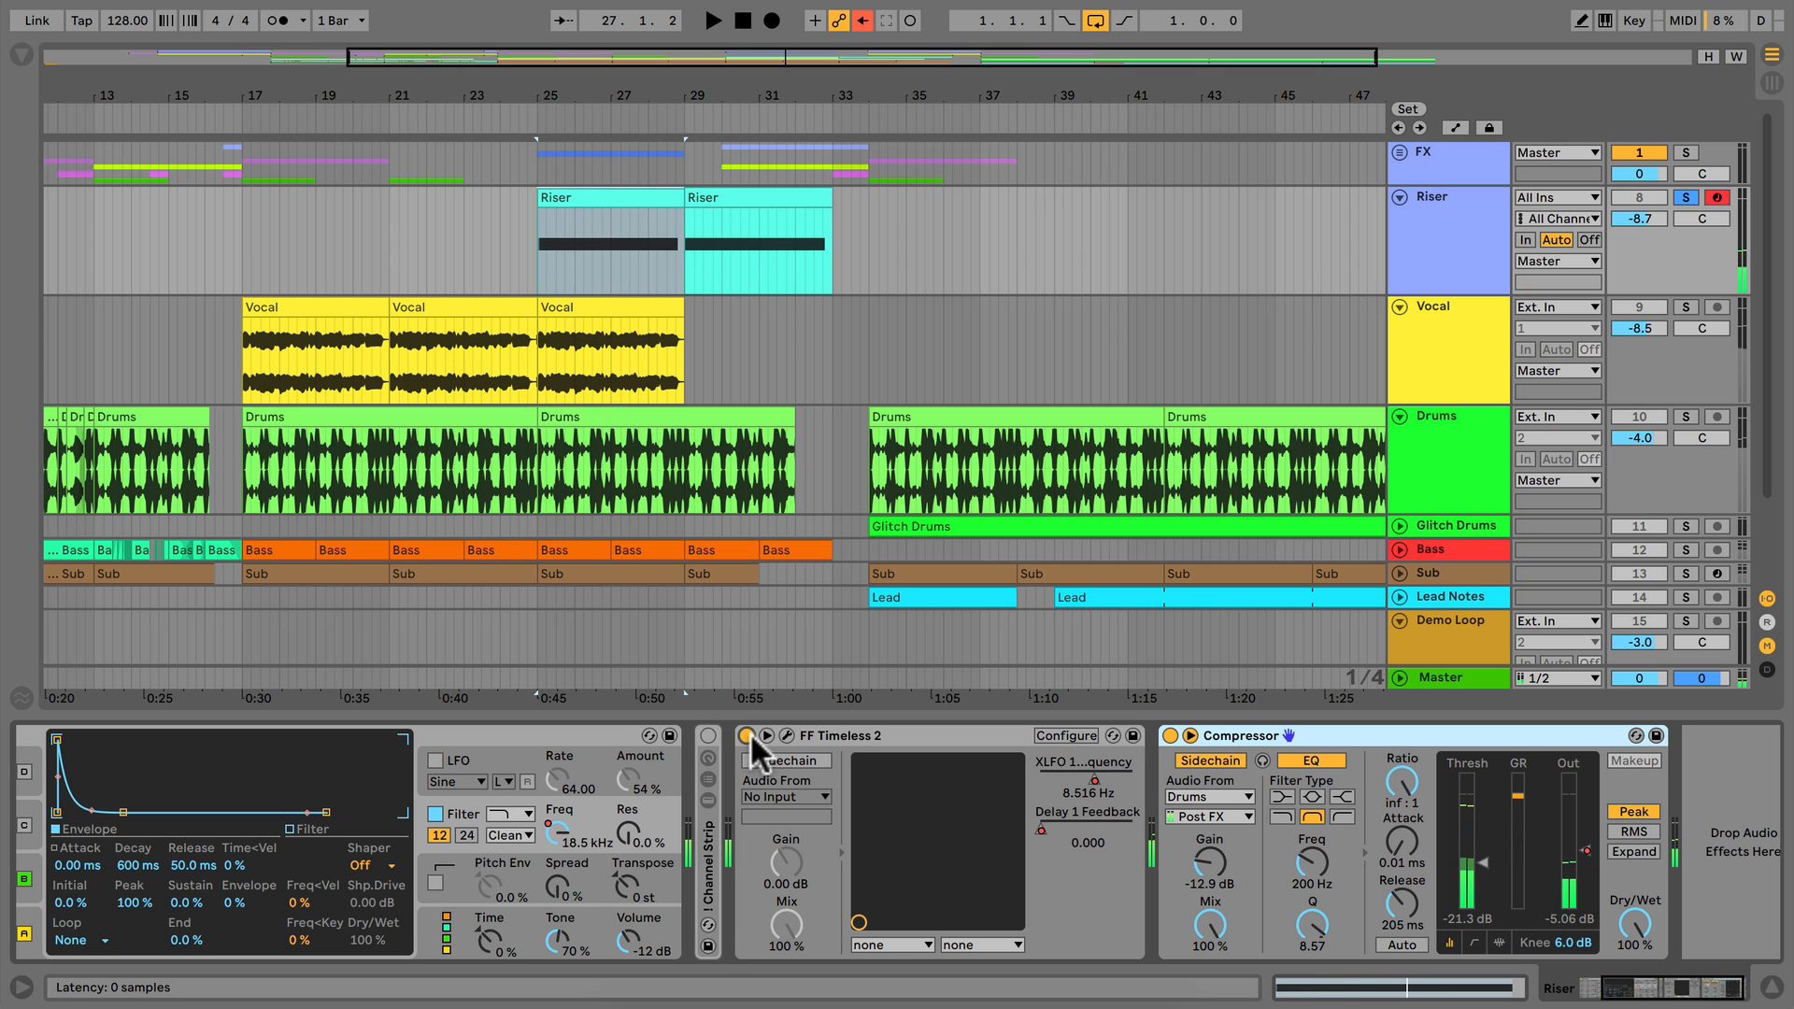
- Open the Riser's Timeless 2 and audition the clip before and after bypassing EG 1's XLFO 1 Freq modulation
left_click(786, 736)
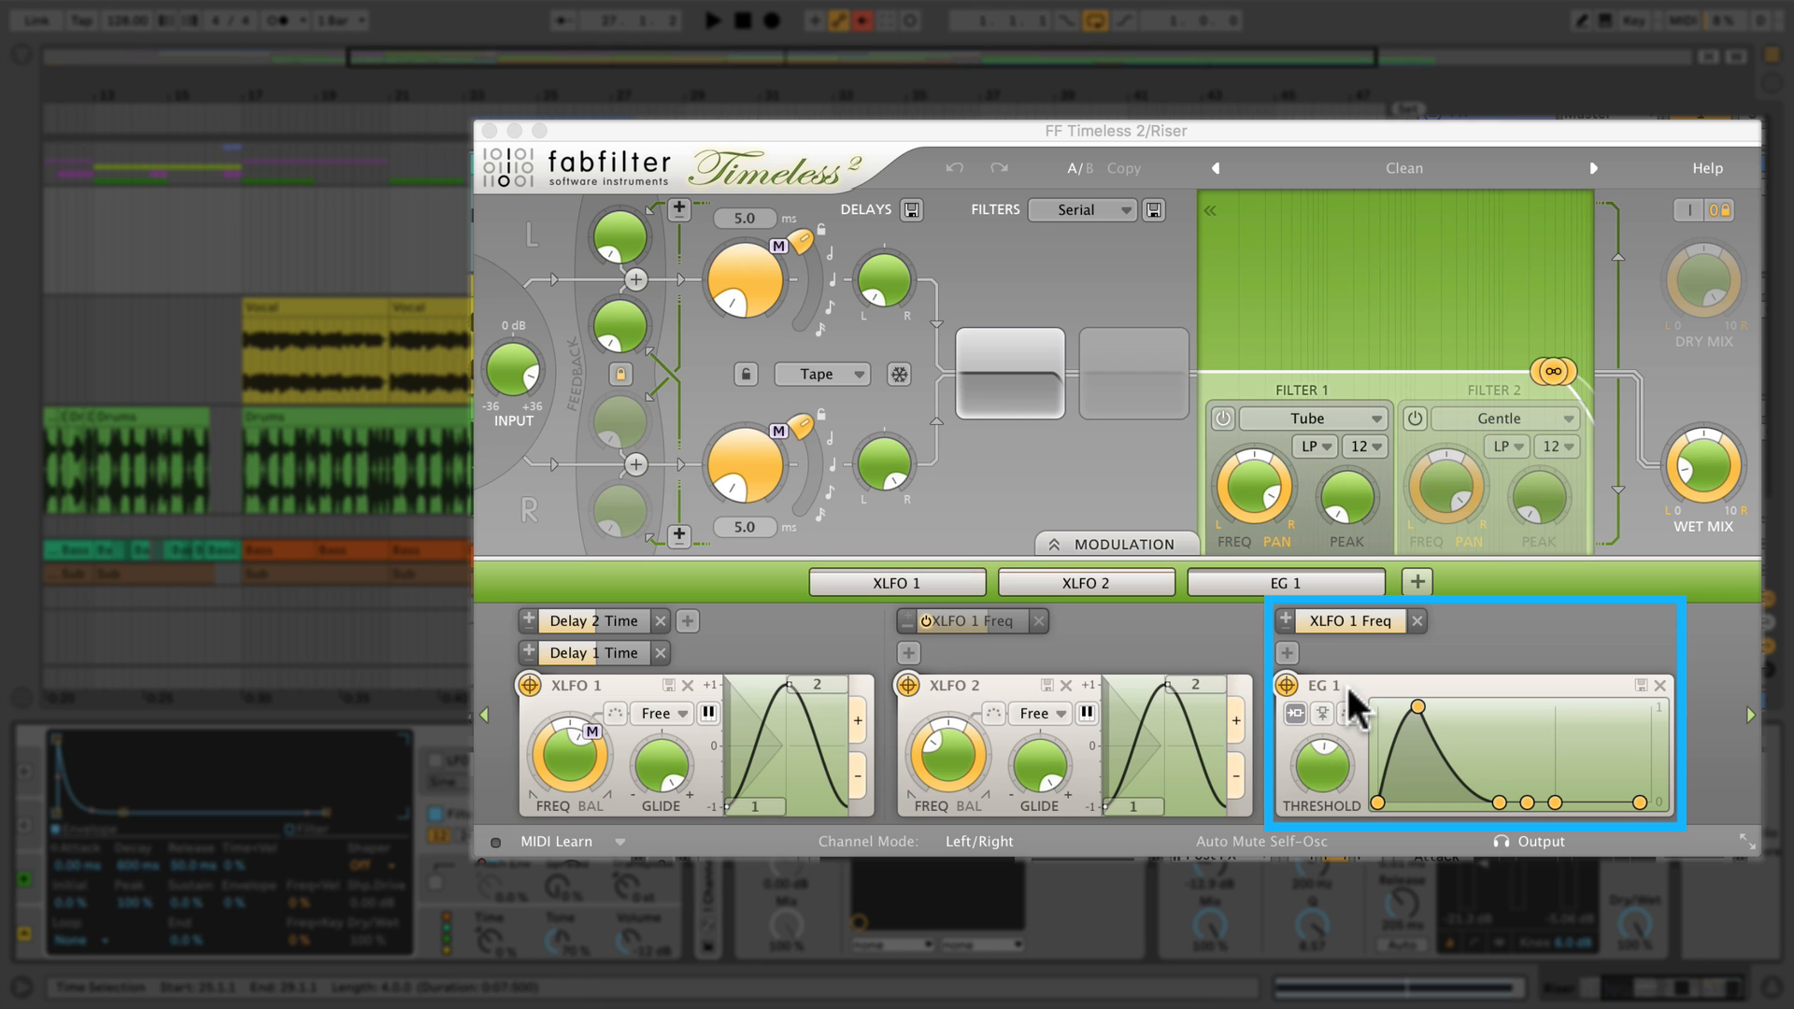
key("space")
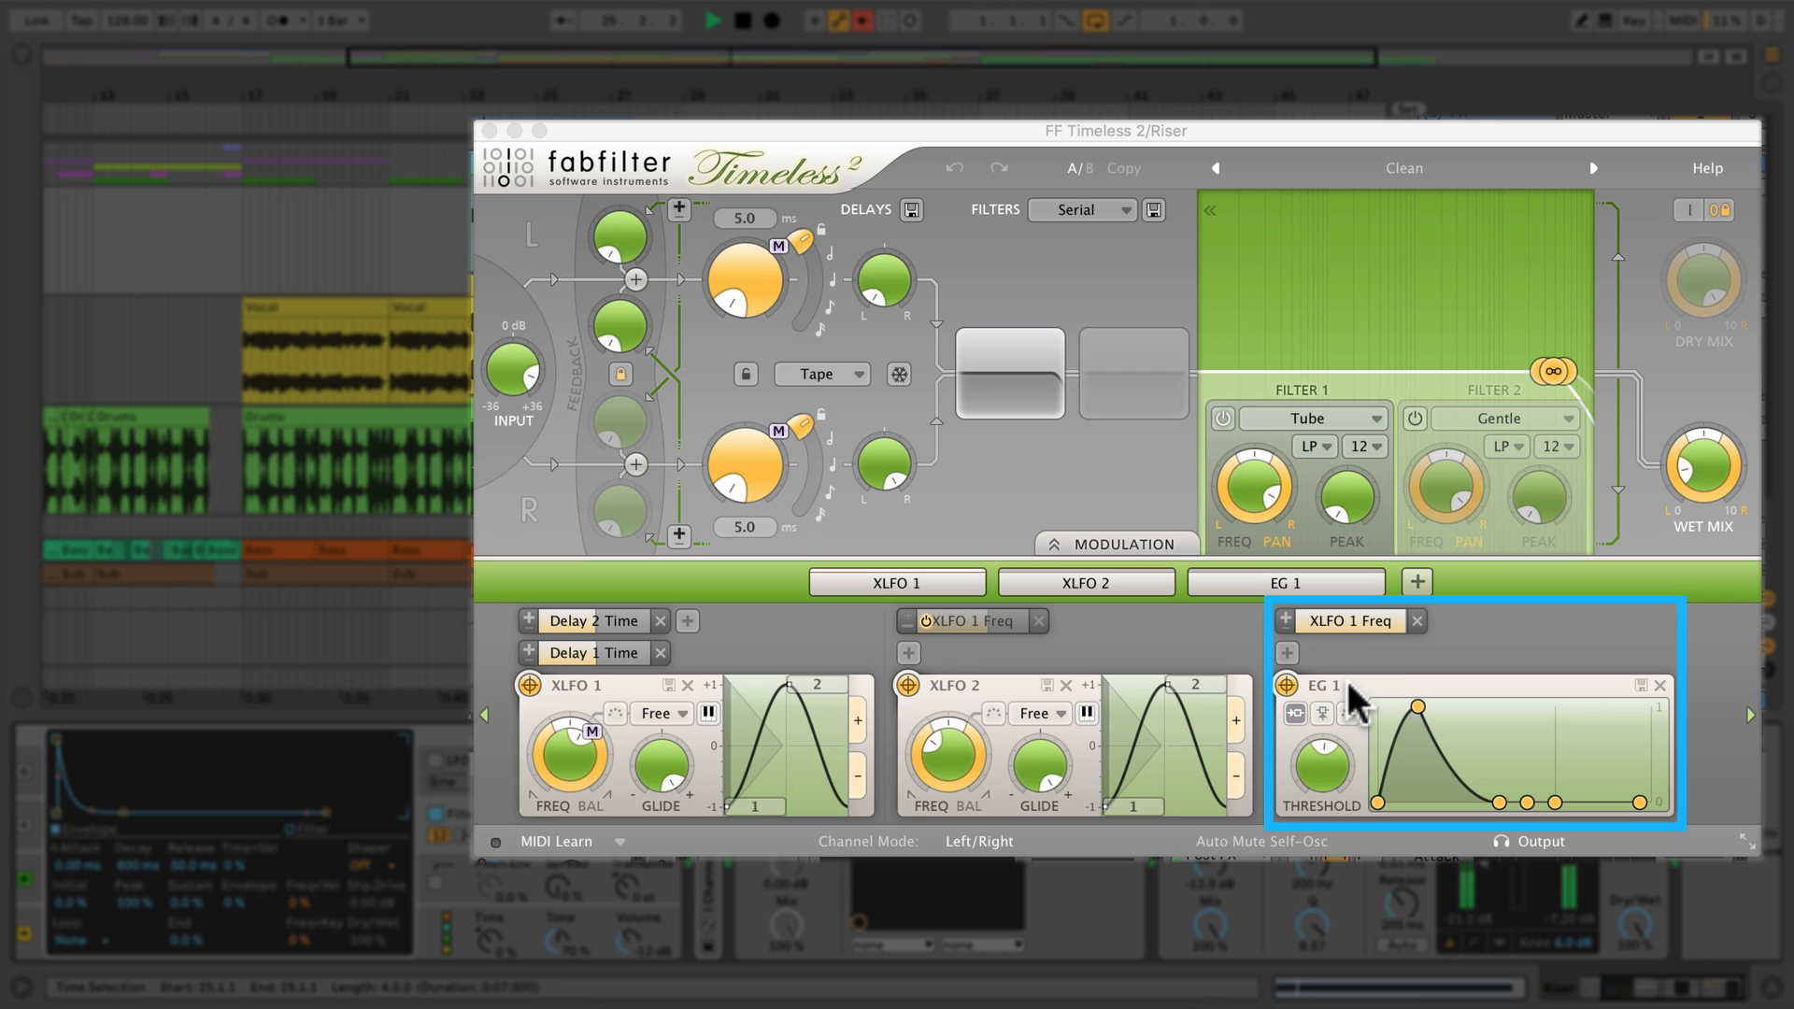
key("space")
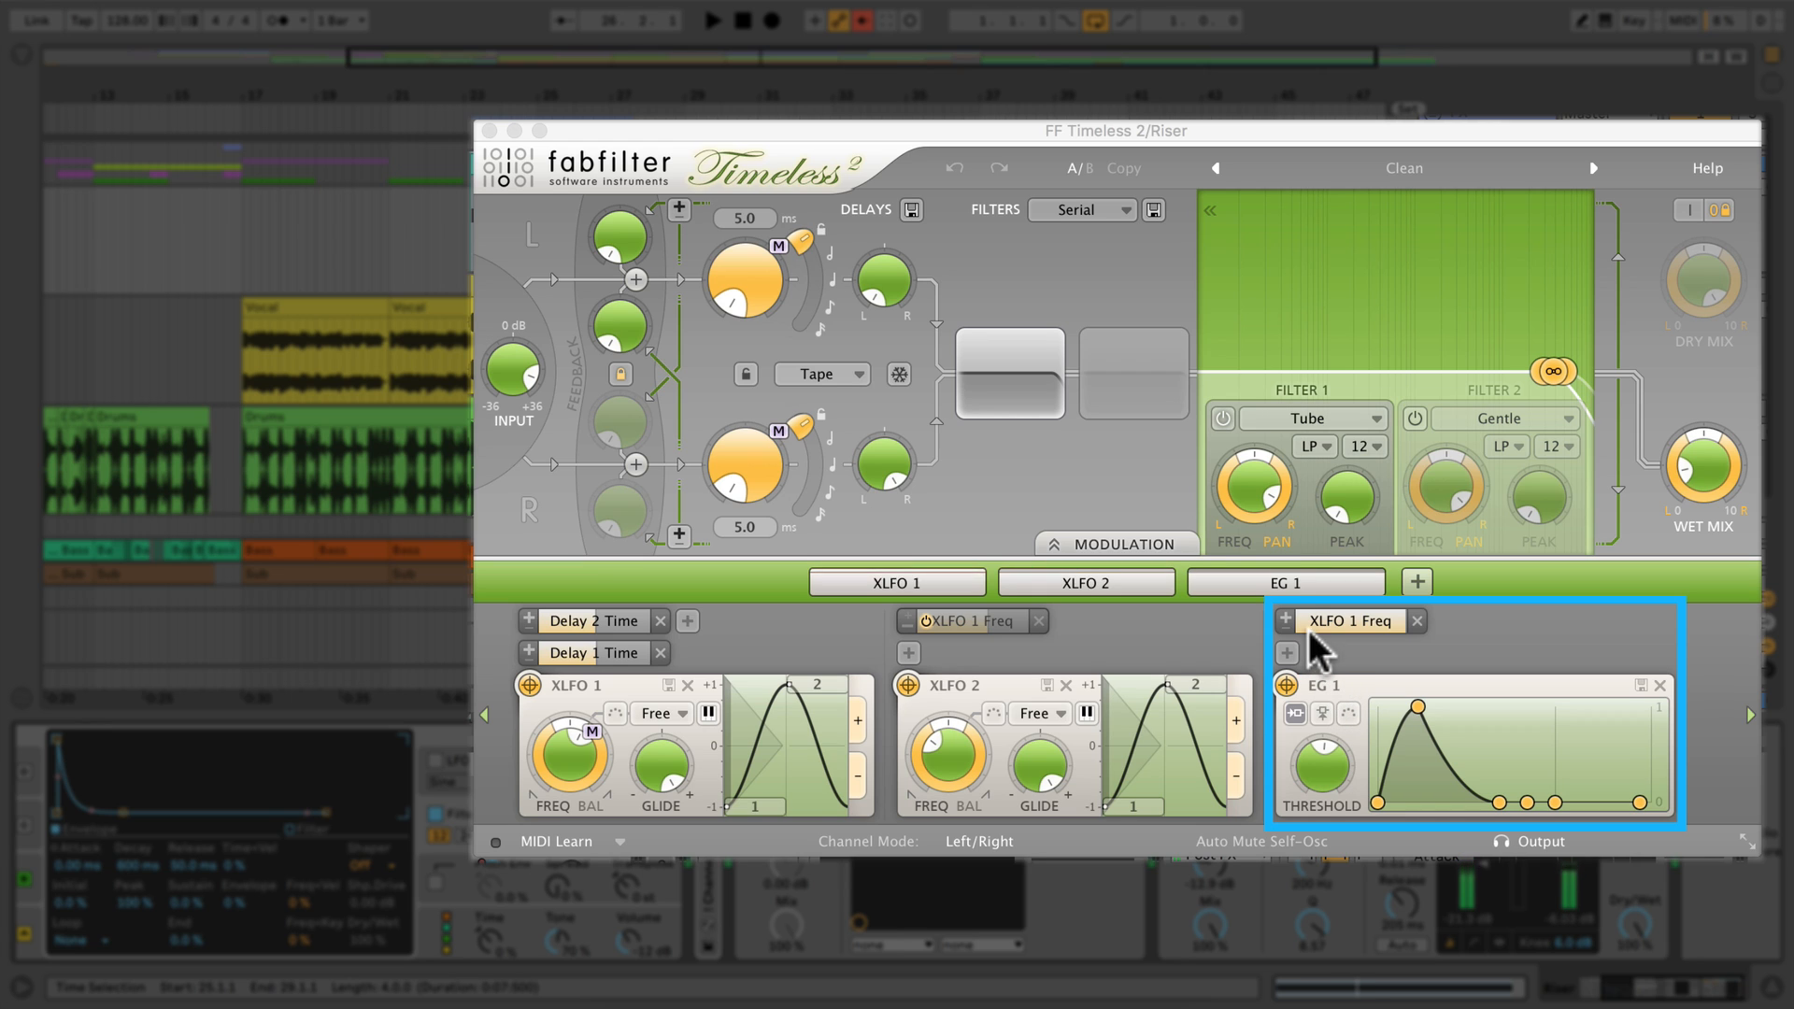
left_click(1307, 628)
key("space")
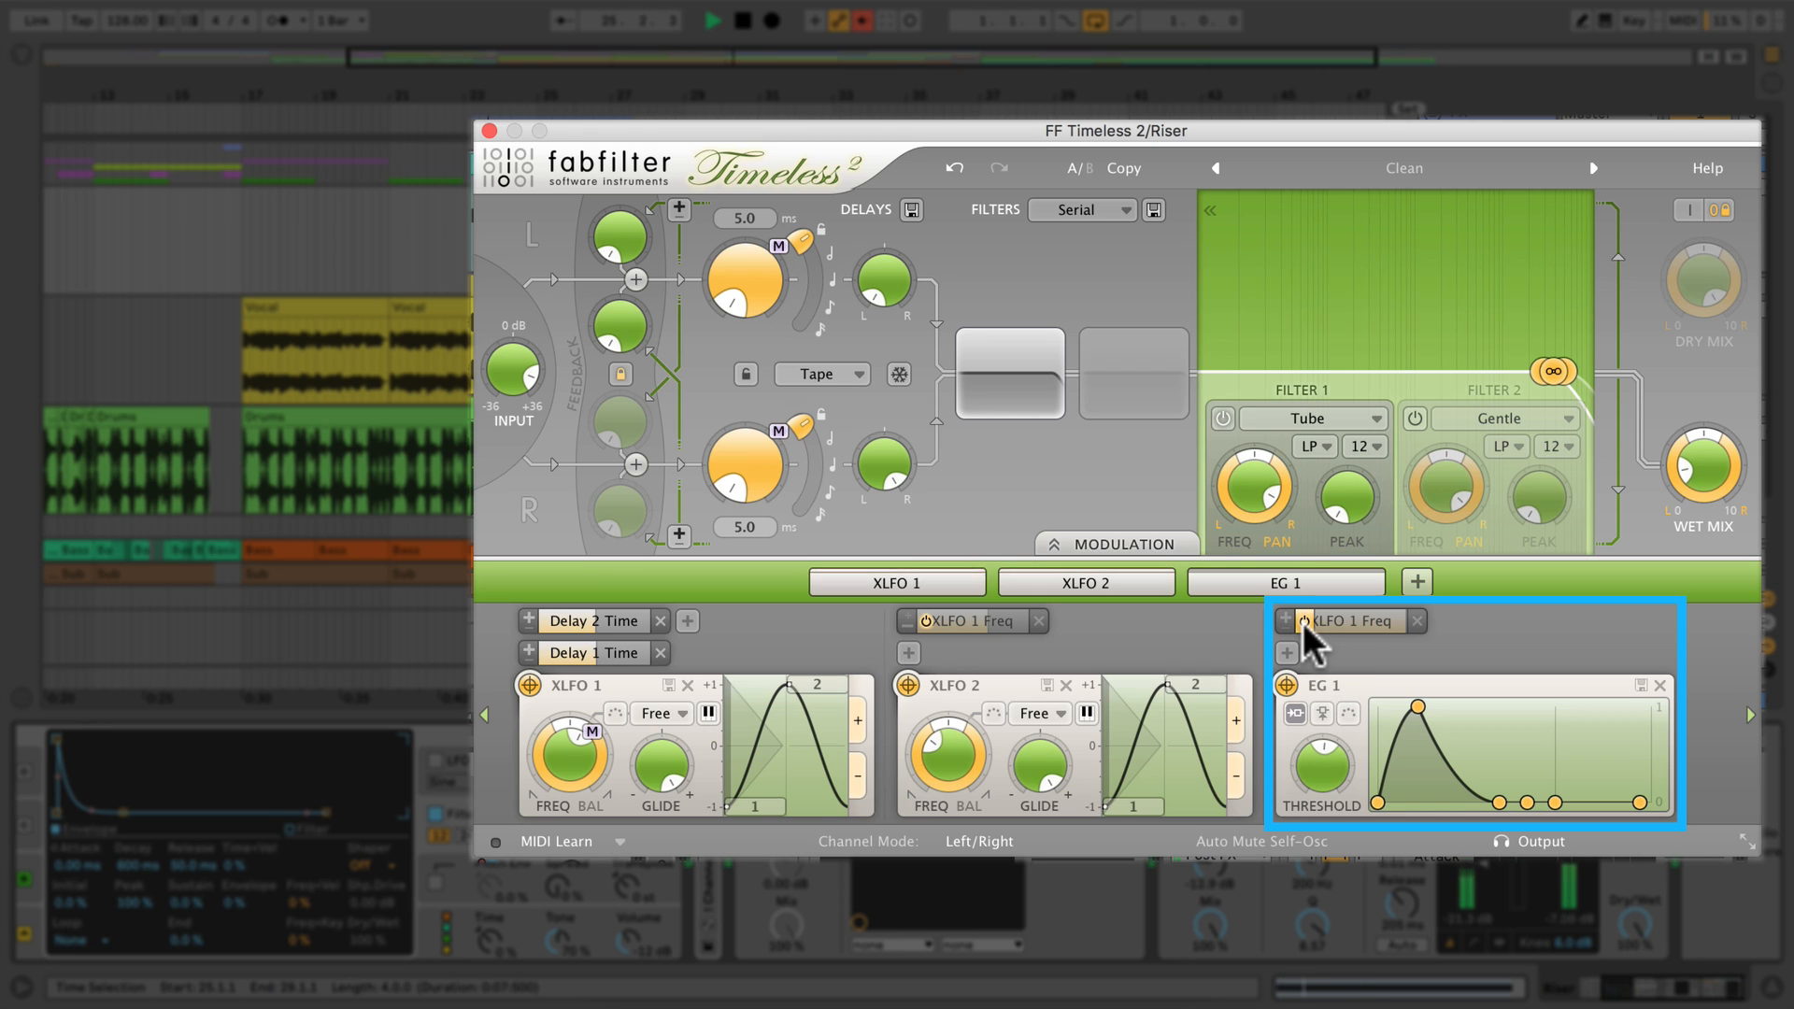
key("space")
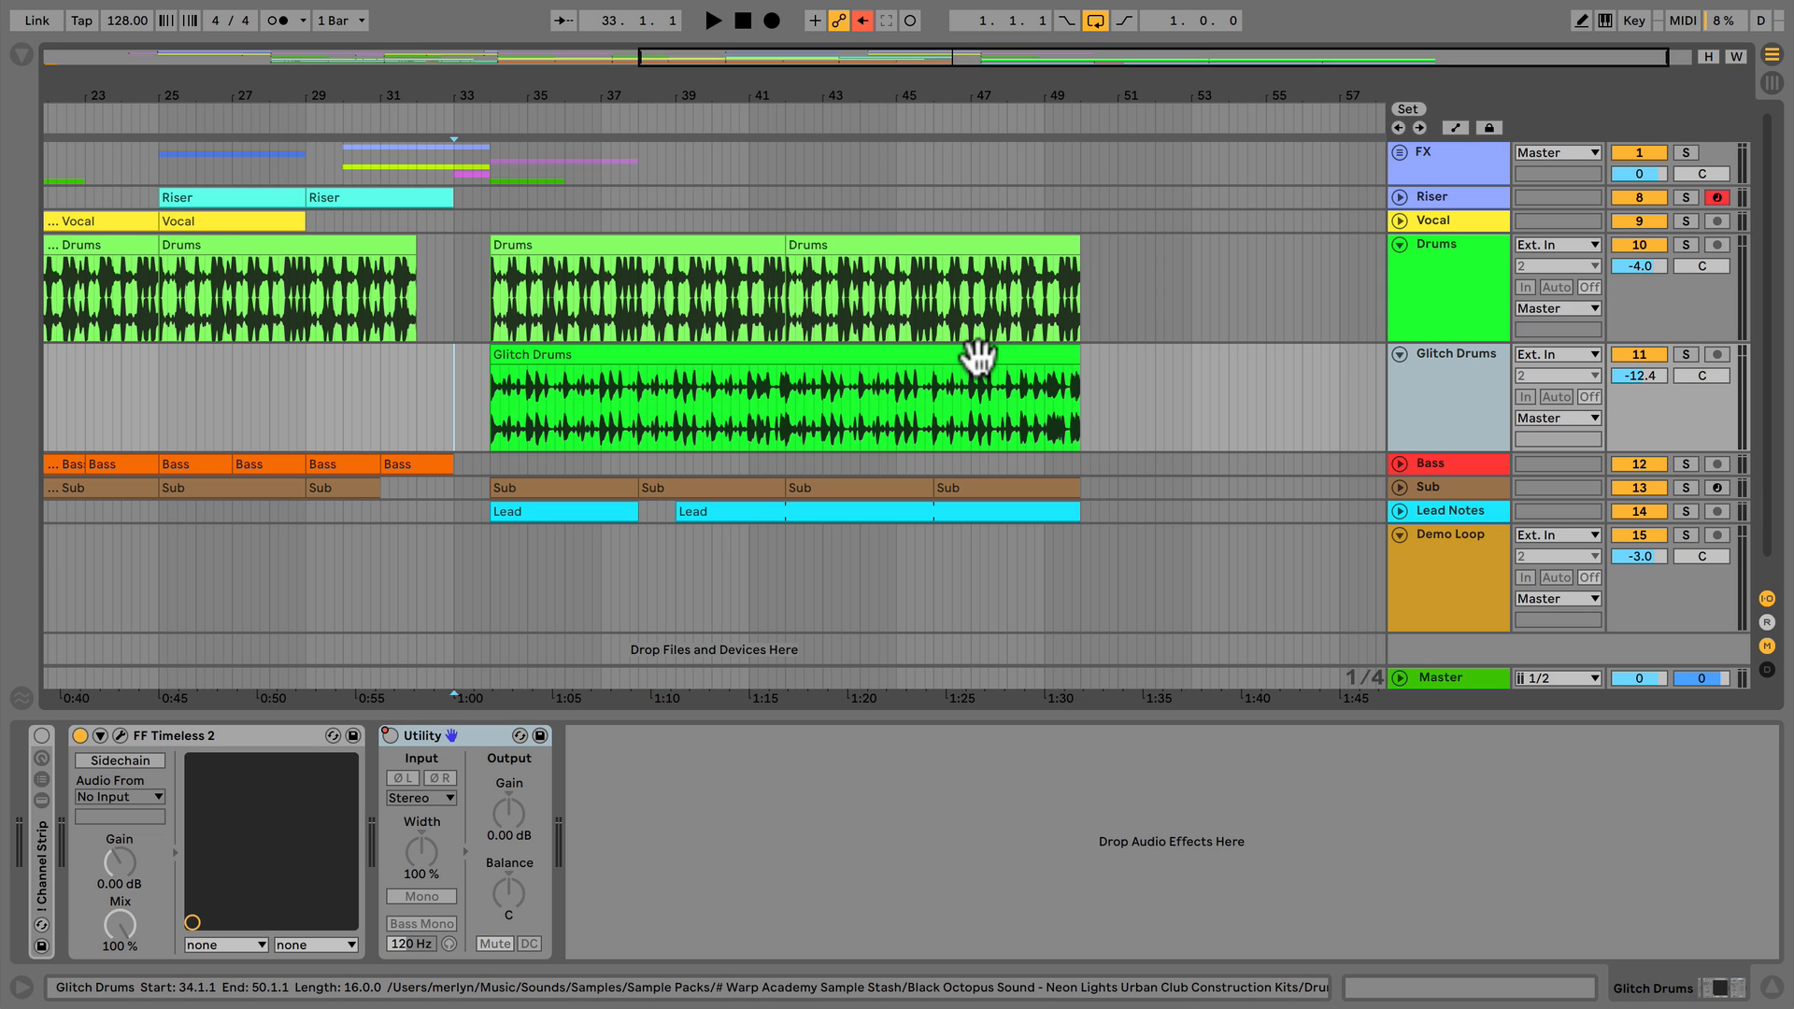
- Play the full mix from bar 33, and select the Glitch Drums clip at bar 34 and solo its track
key("space")
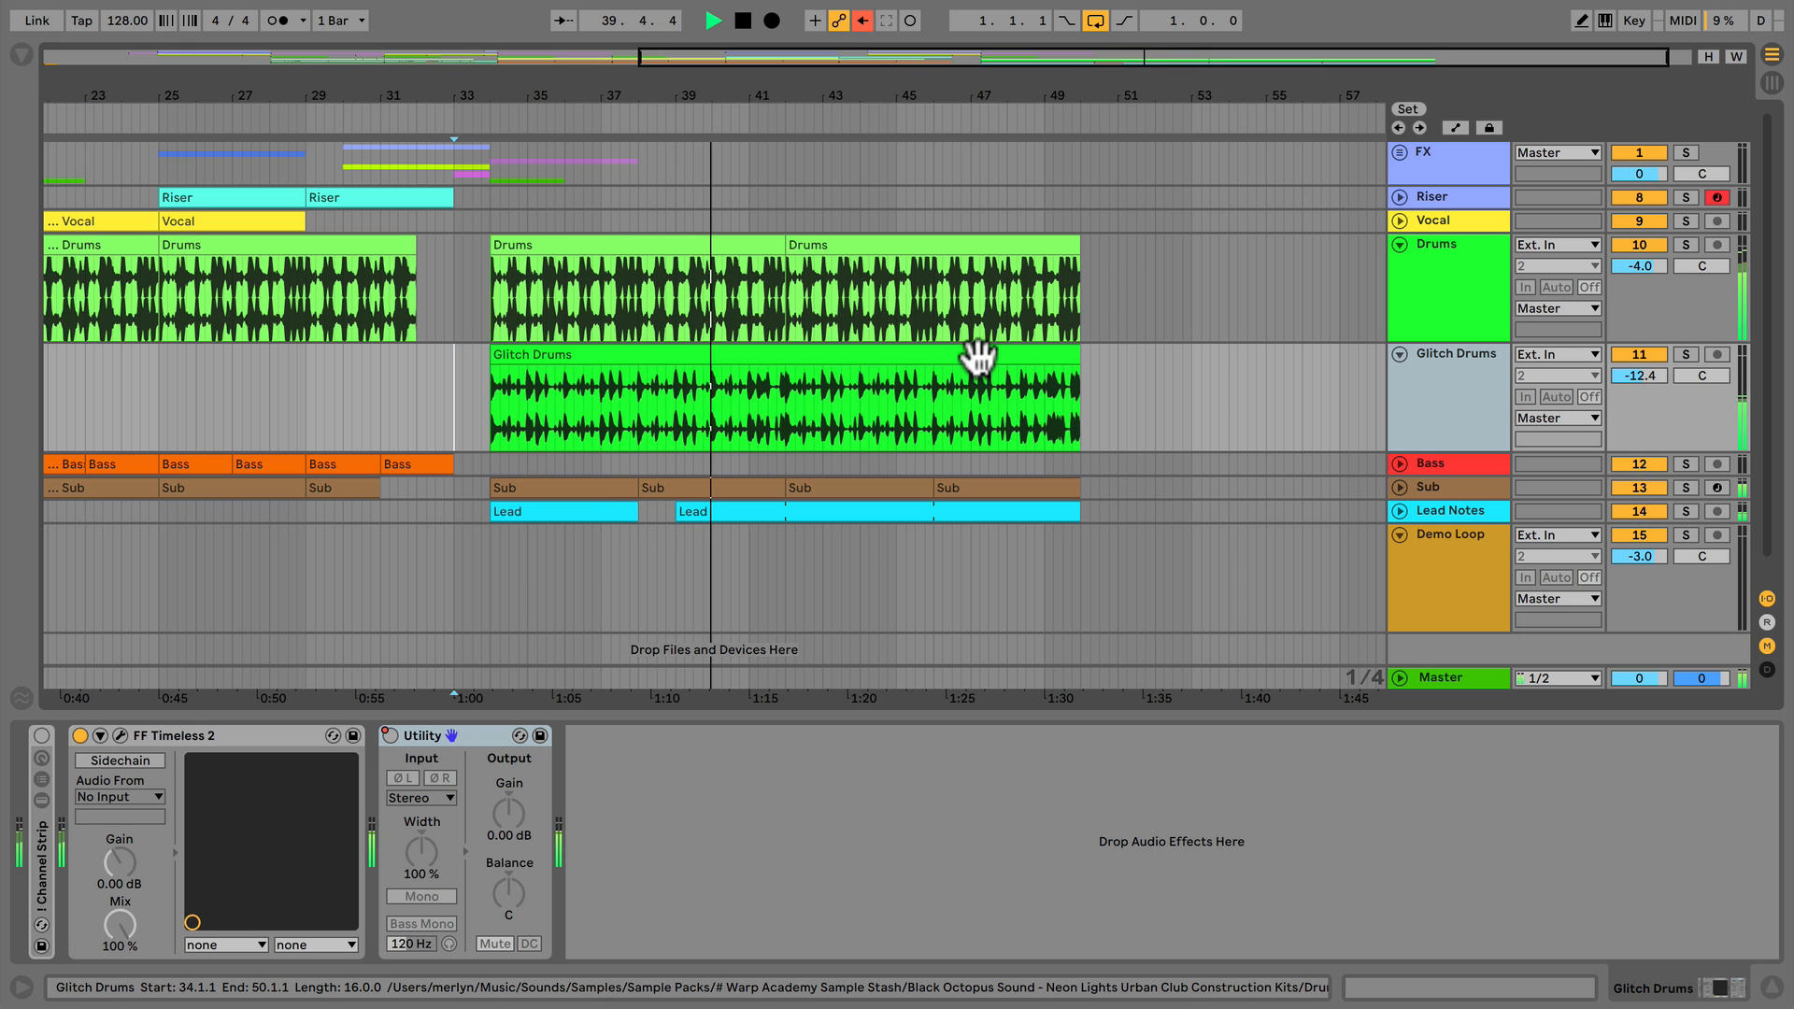
left_click(953, 354)
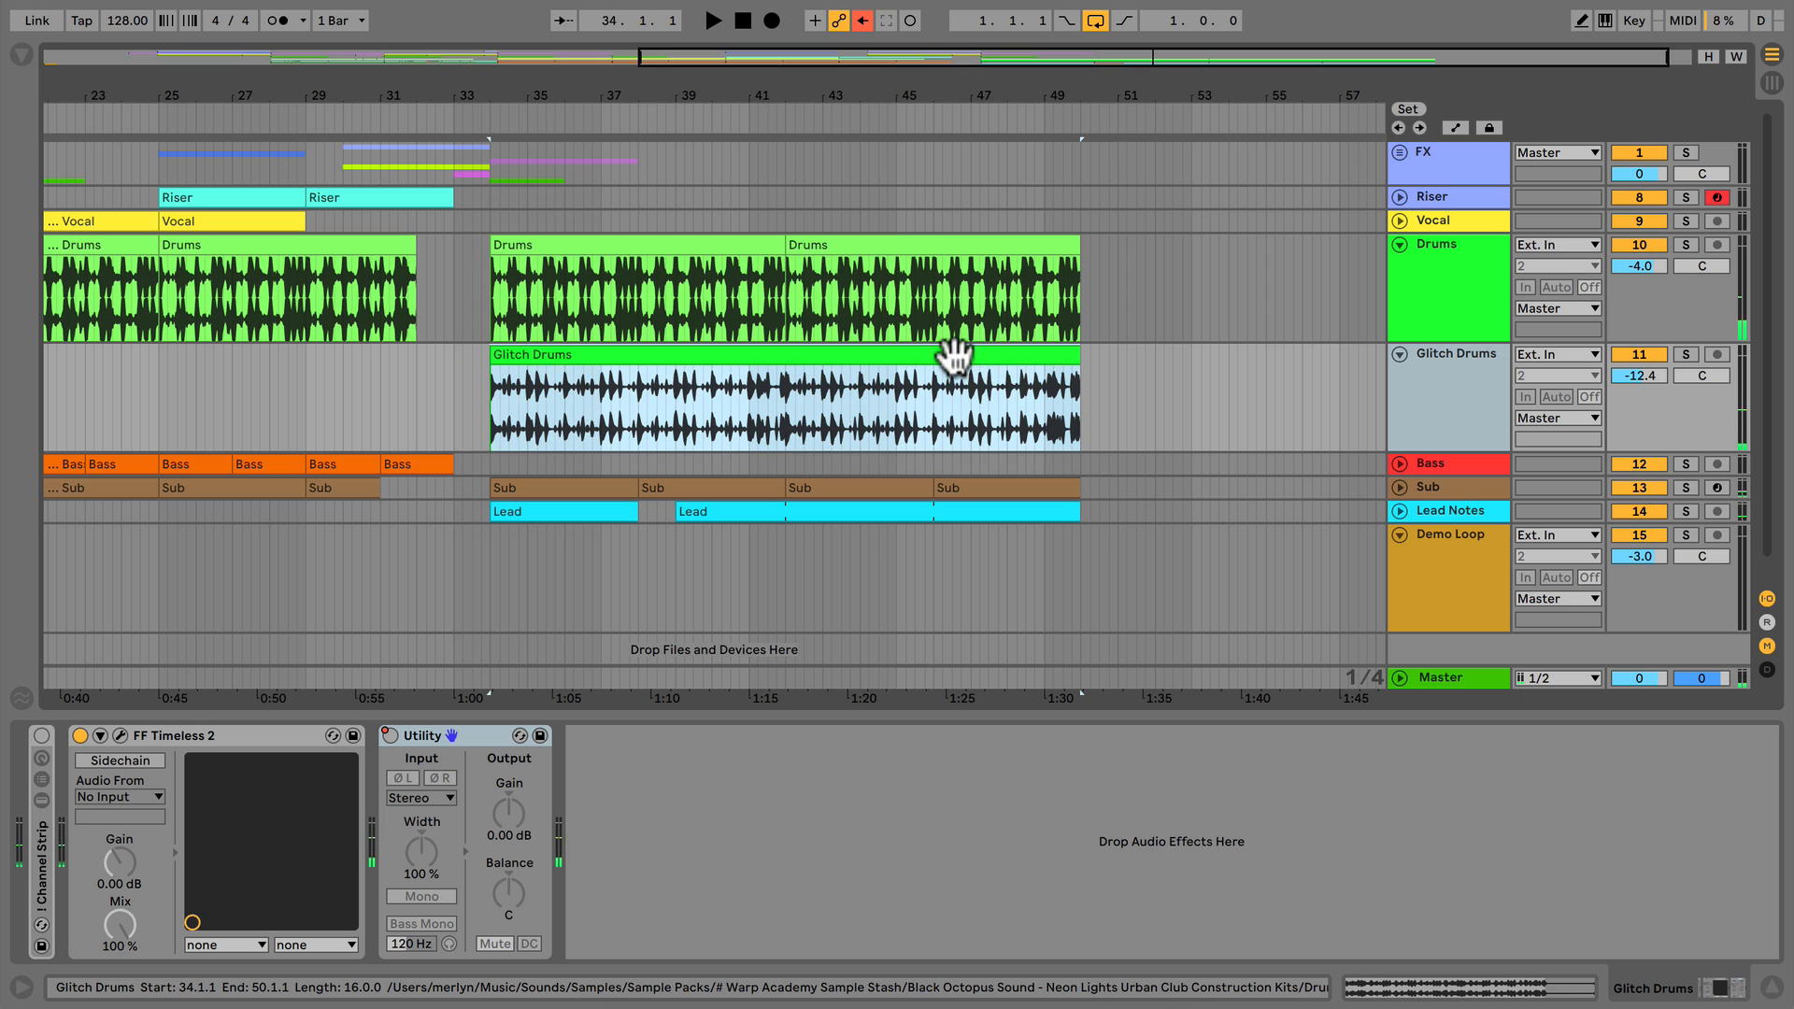
left_click(1685, 354)
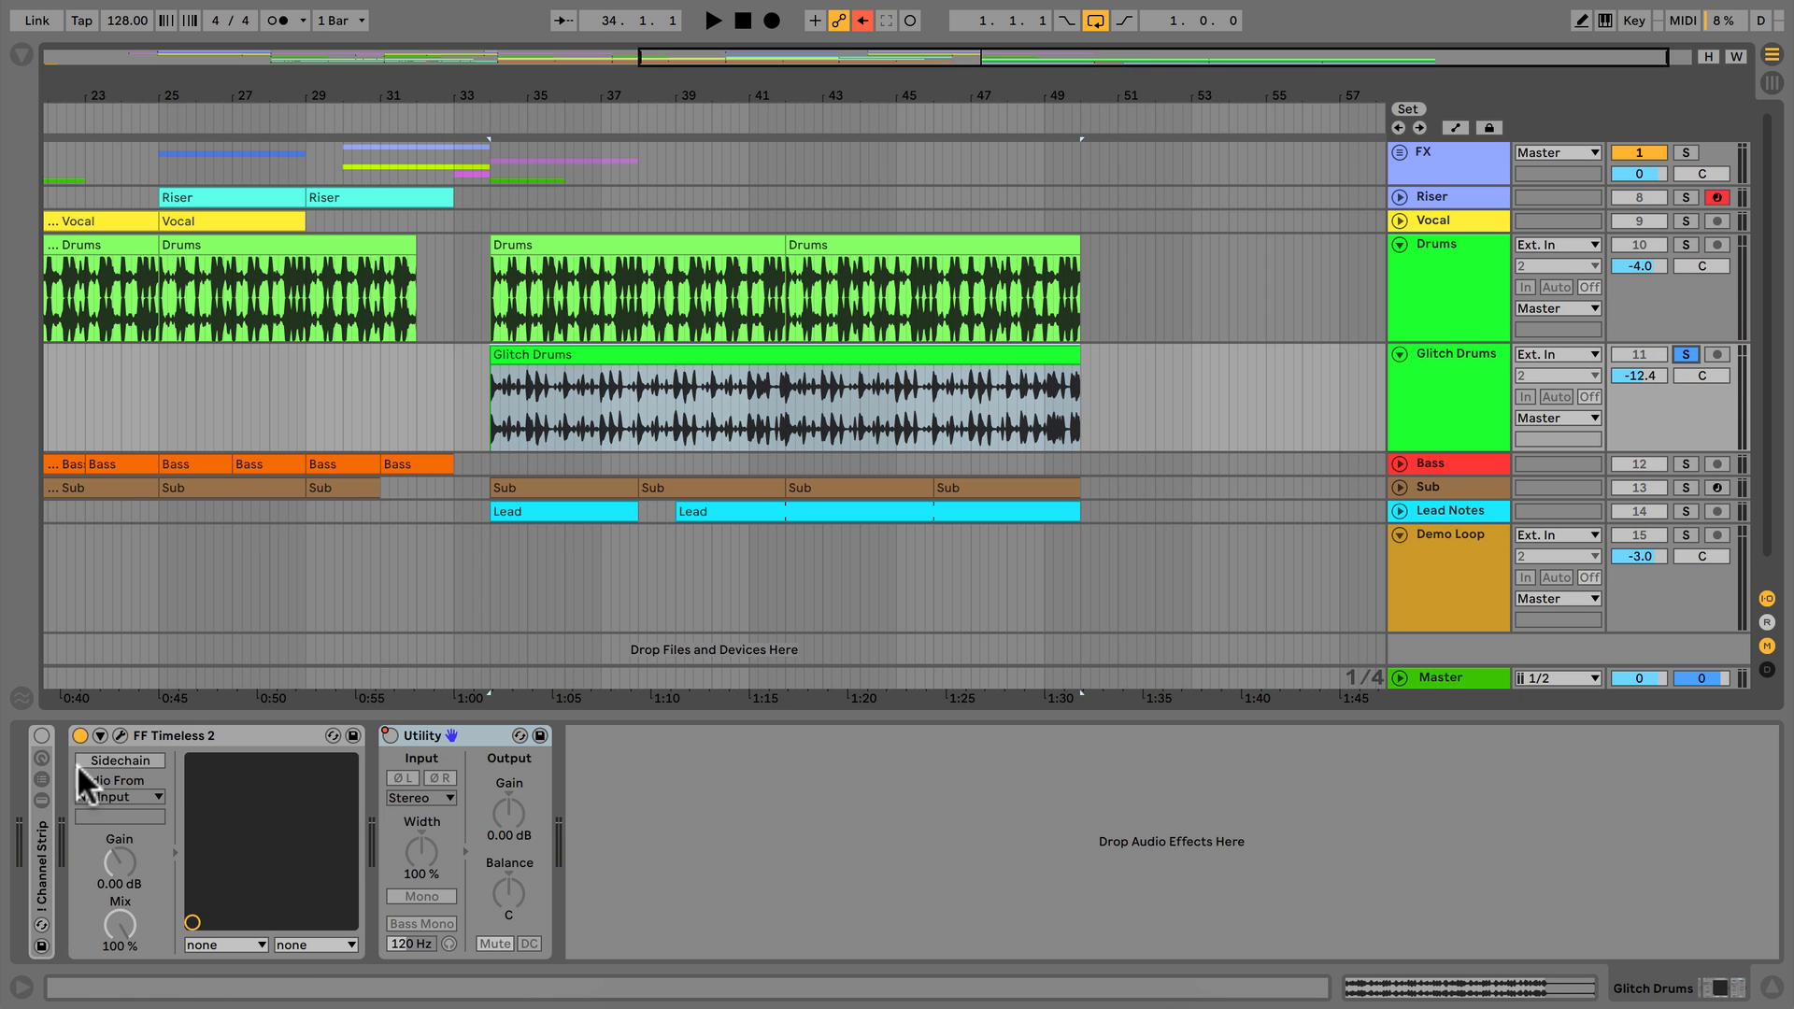
- Audition the Glitch Drums clip from bar 34 with Timeless 2 bypassed and again with it re-enabled
left_click(80, 735)
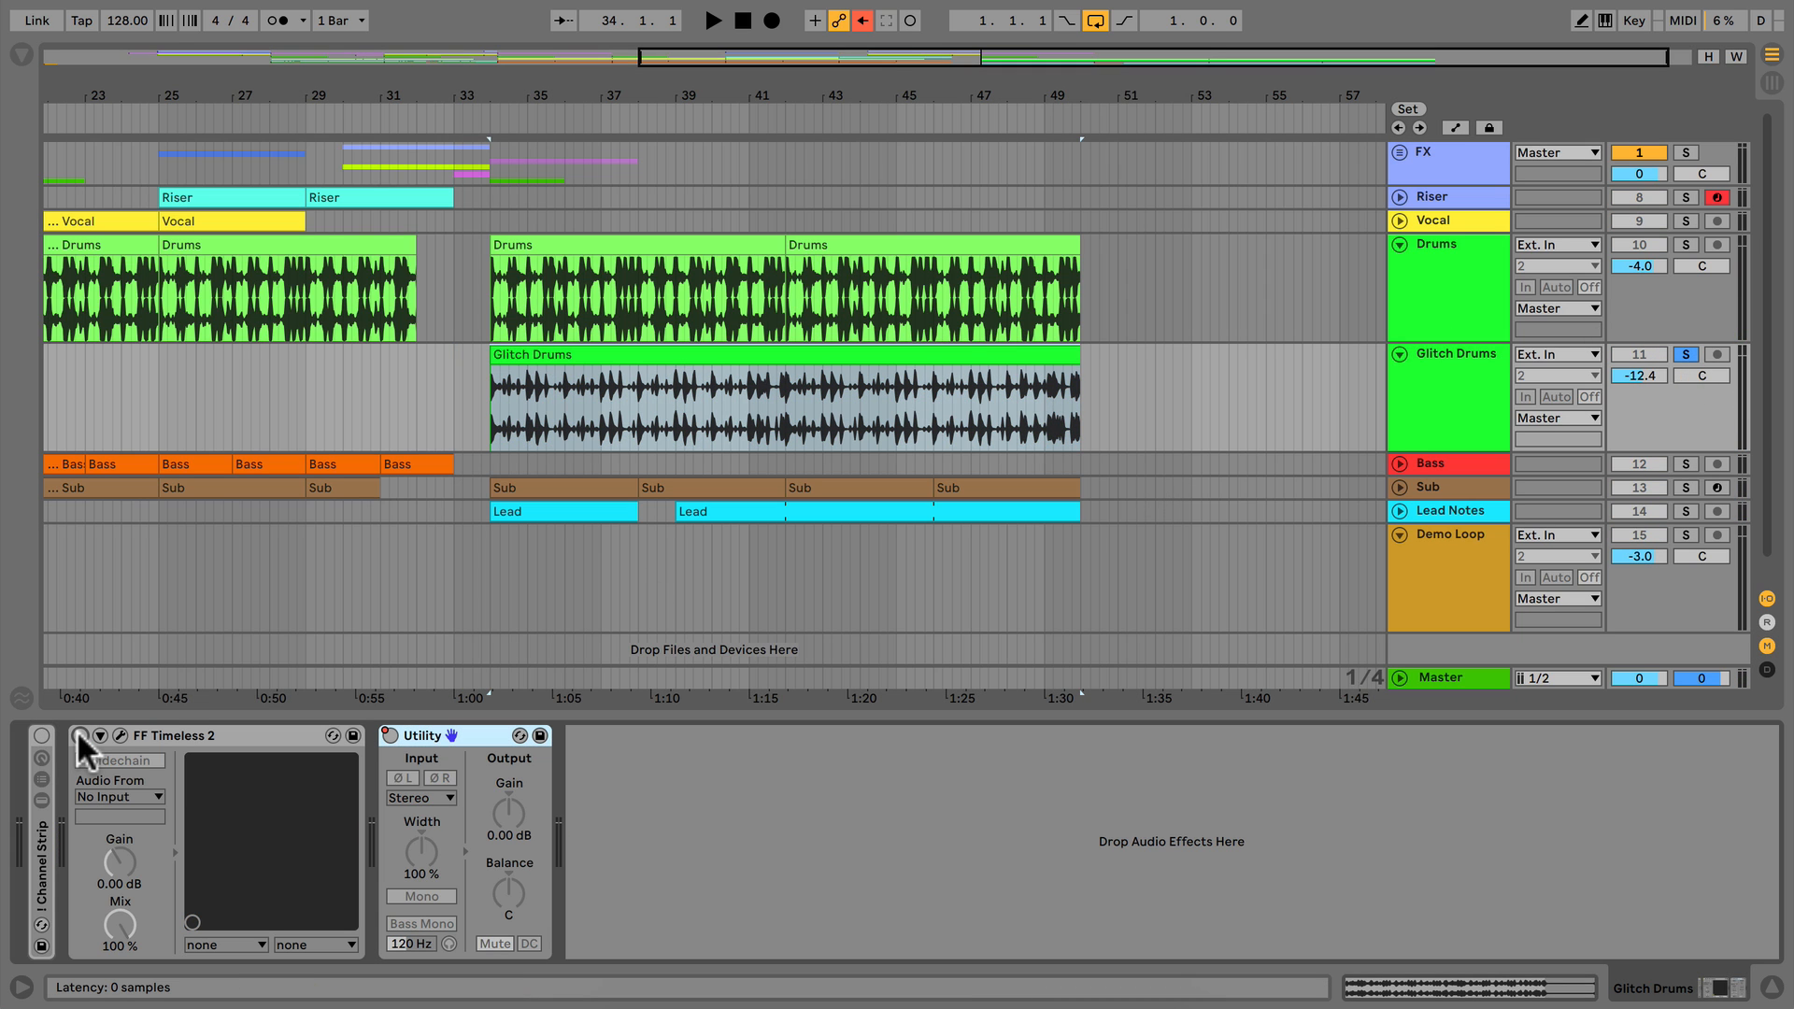
key("space")
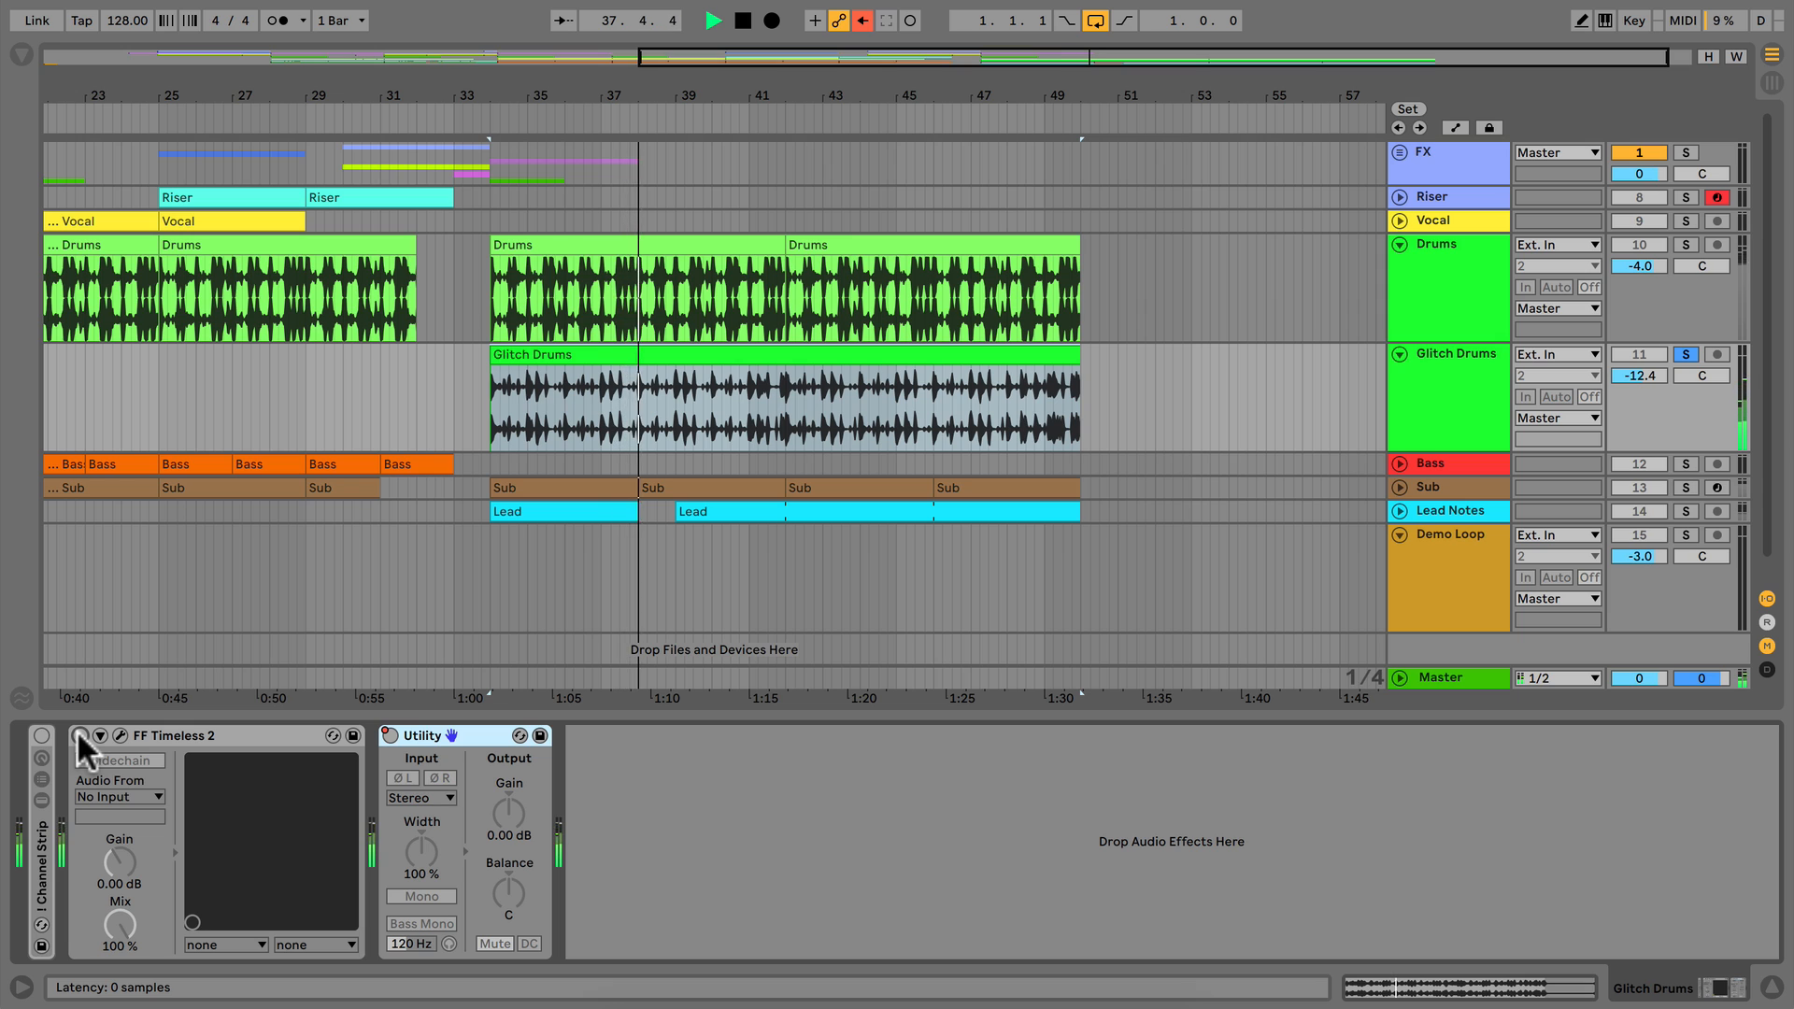
key("space")
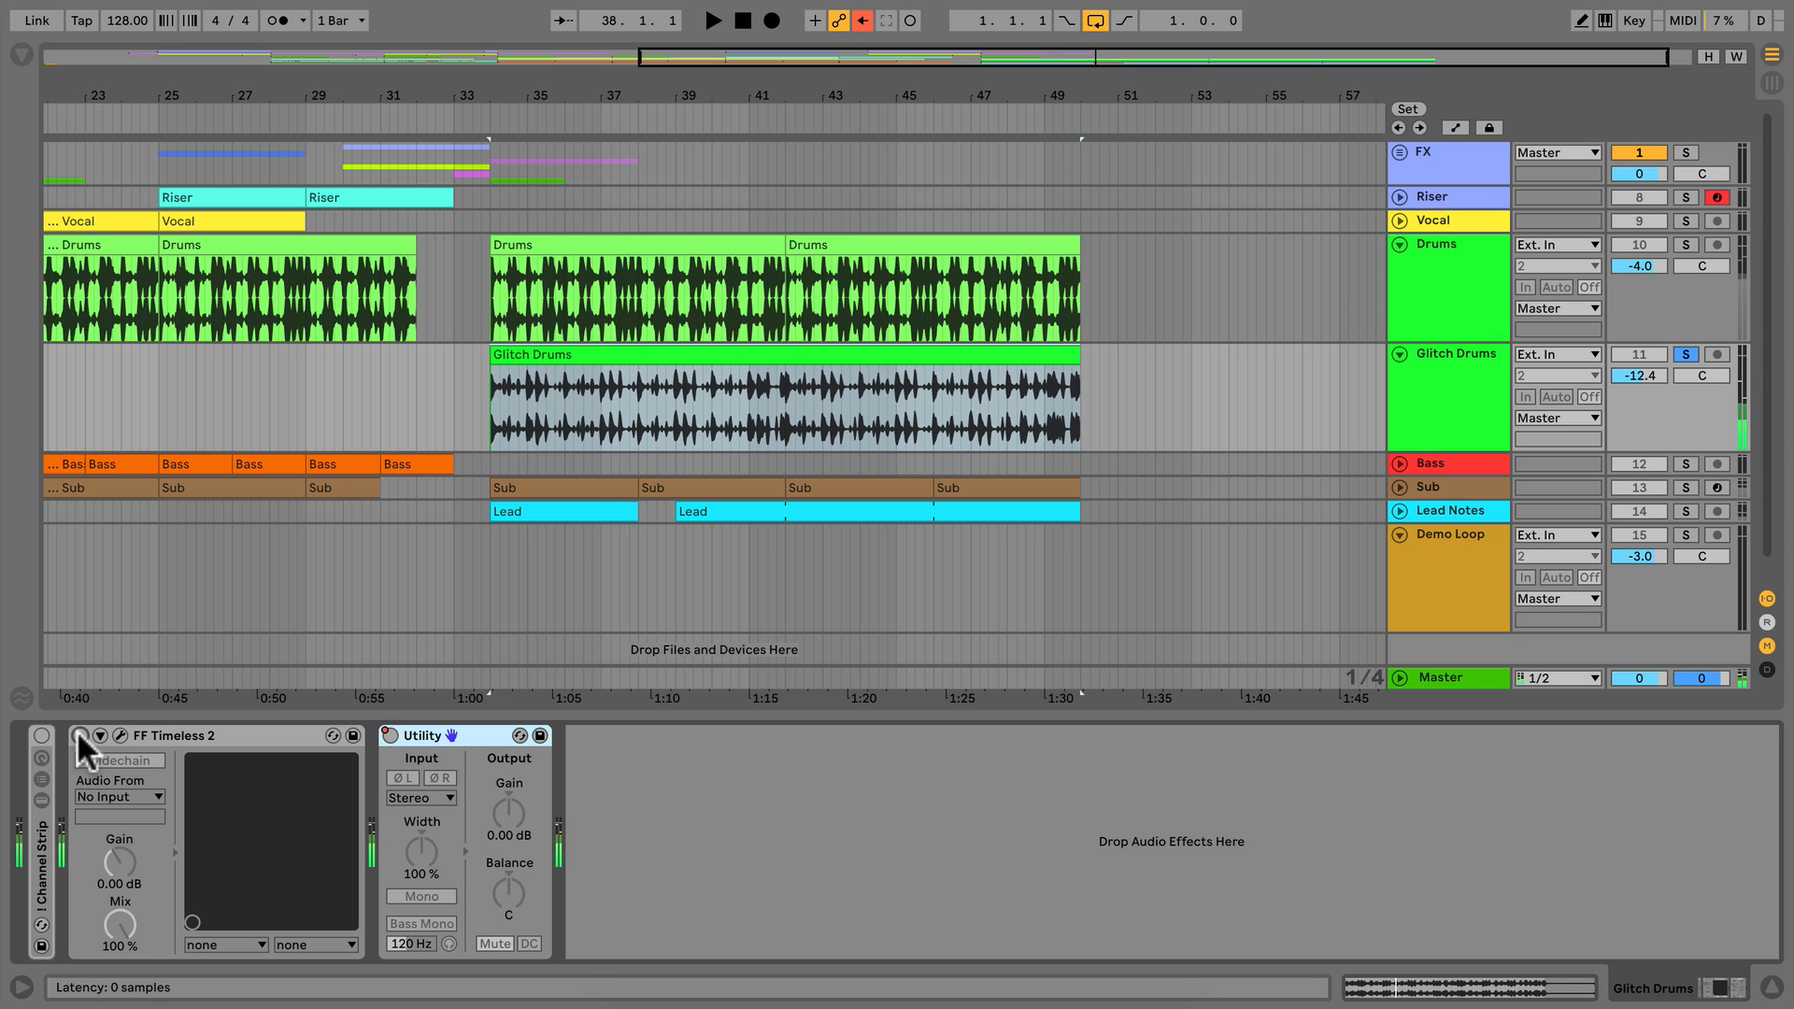
left_click(79, 735)
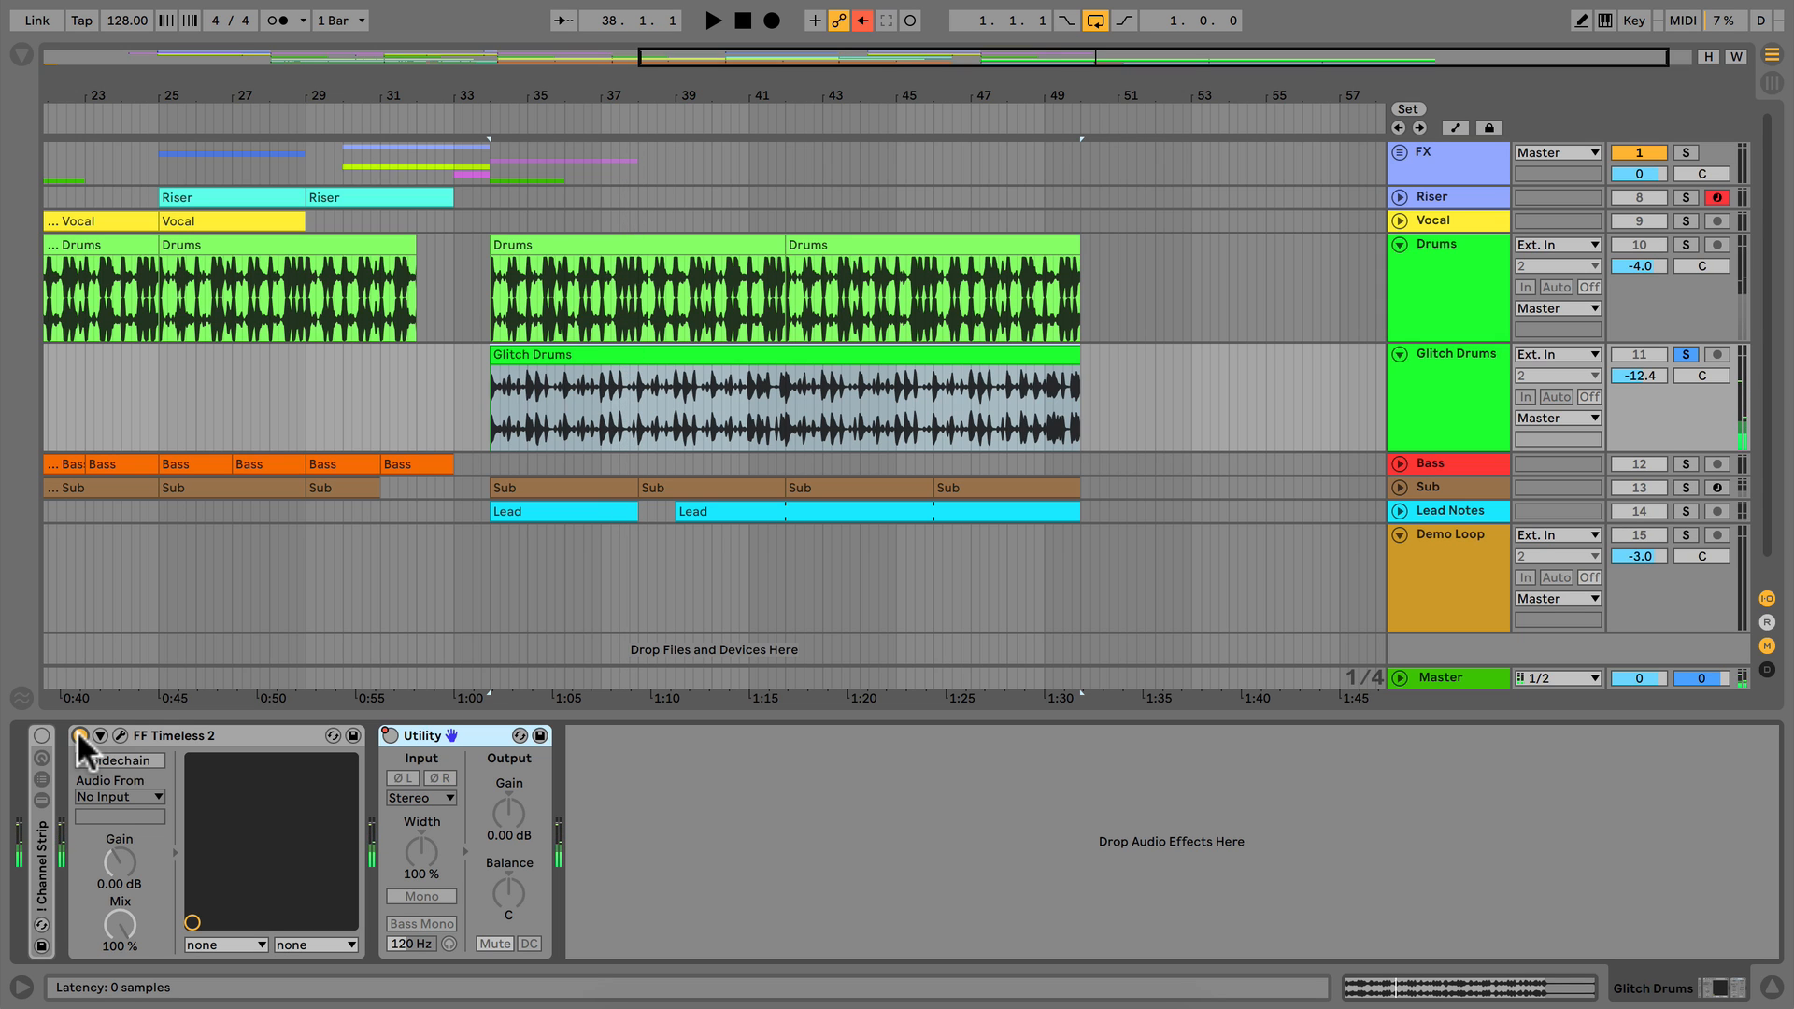
key("space")
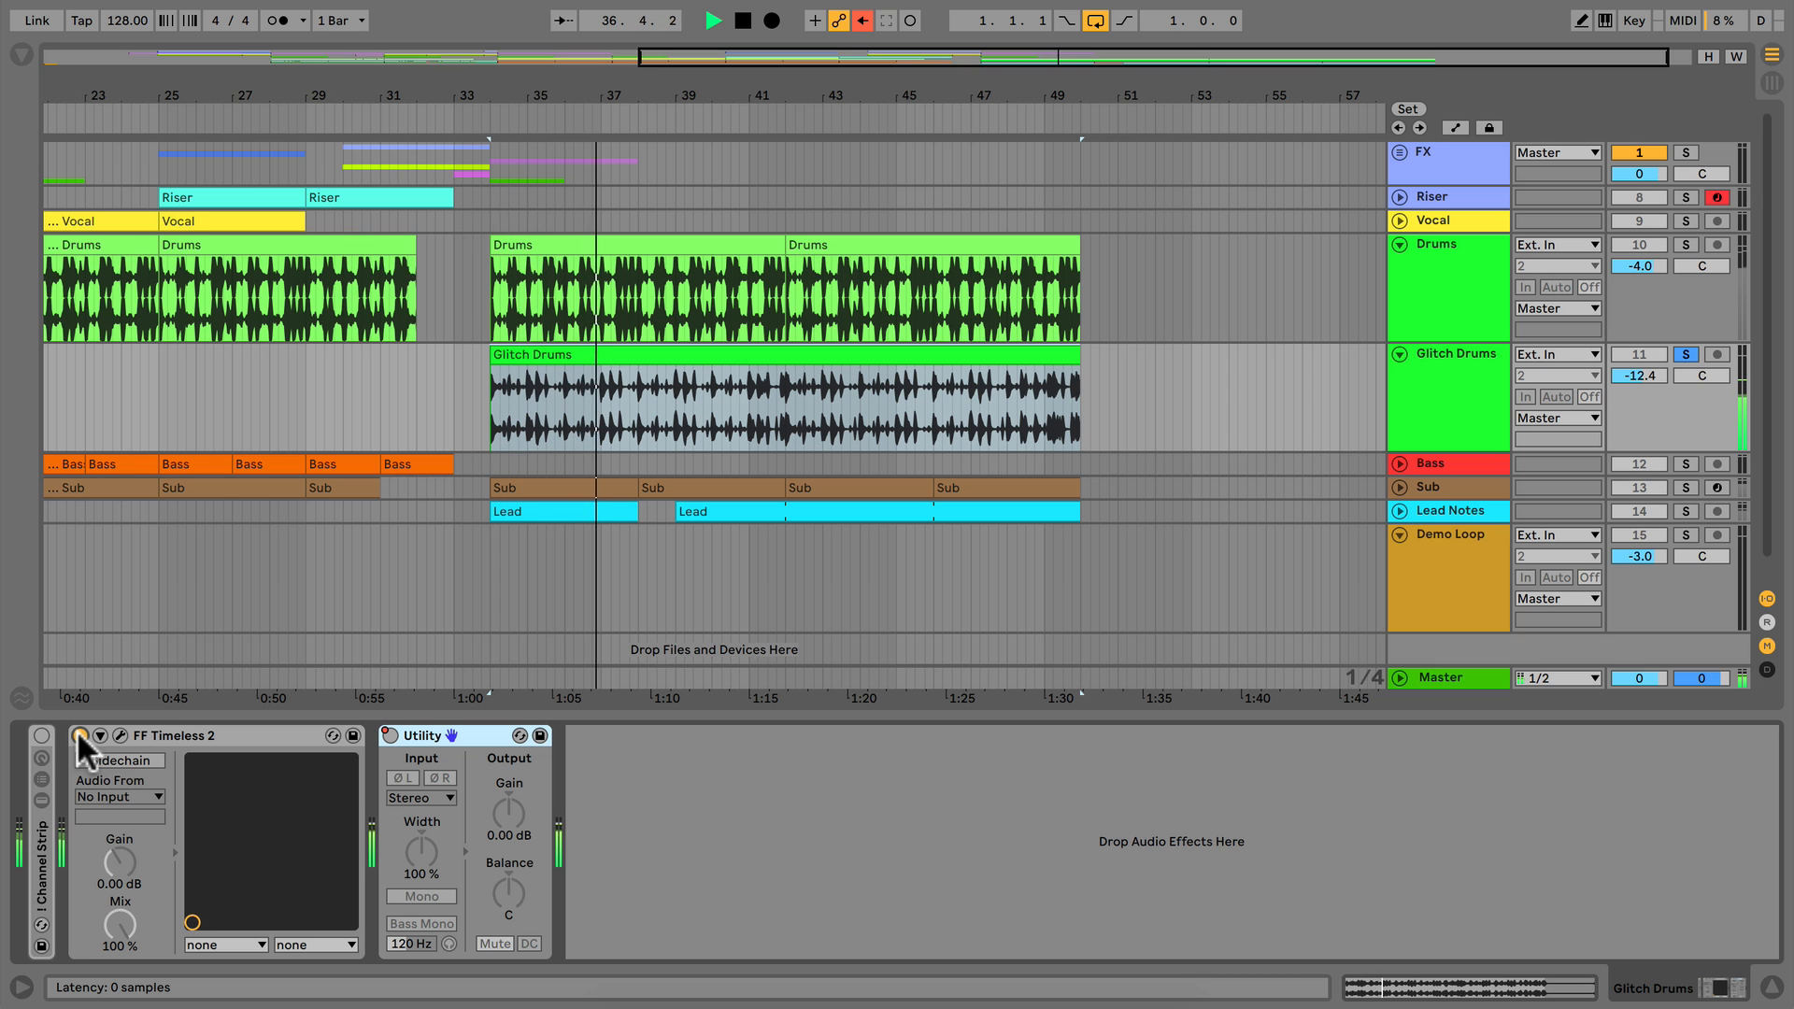
key("space")
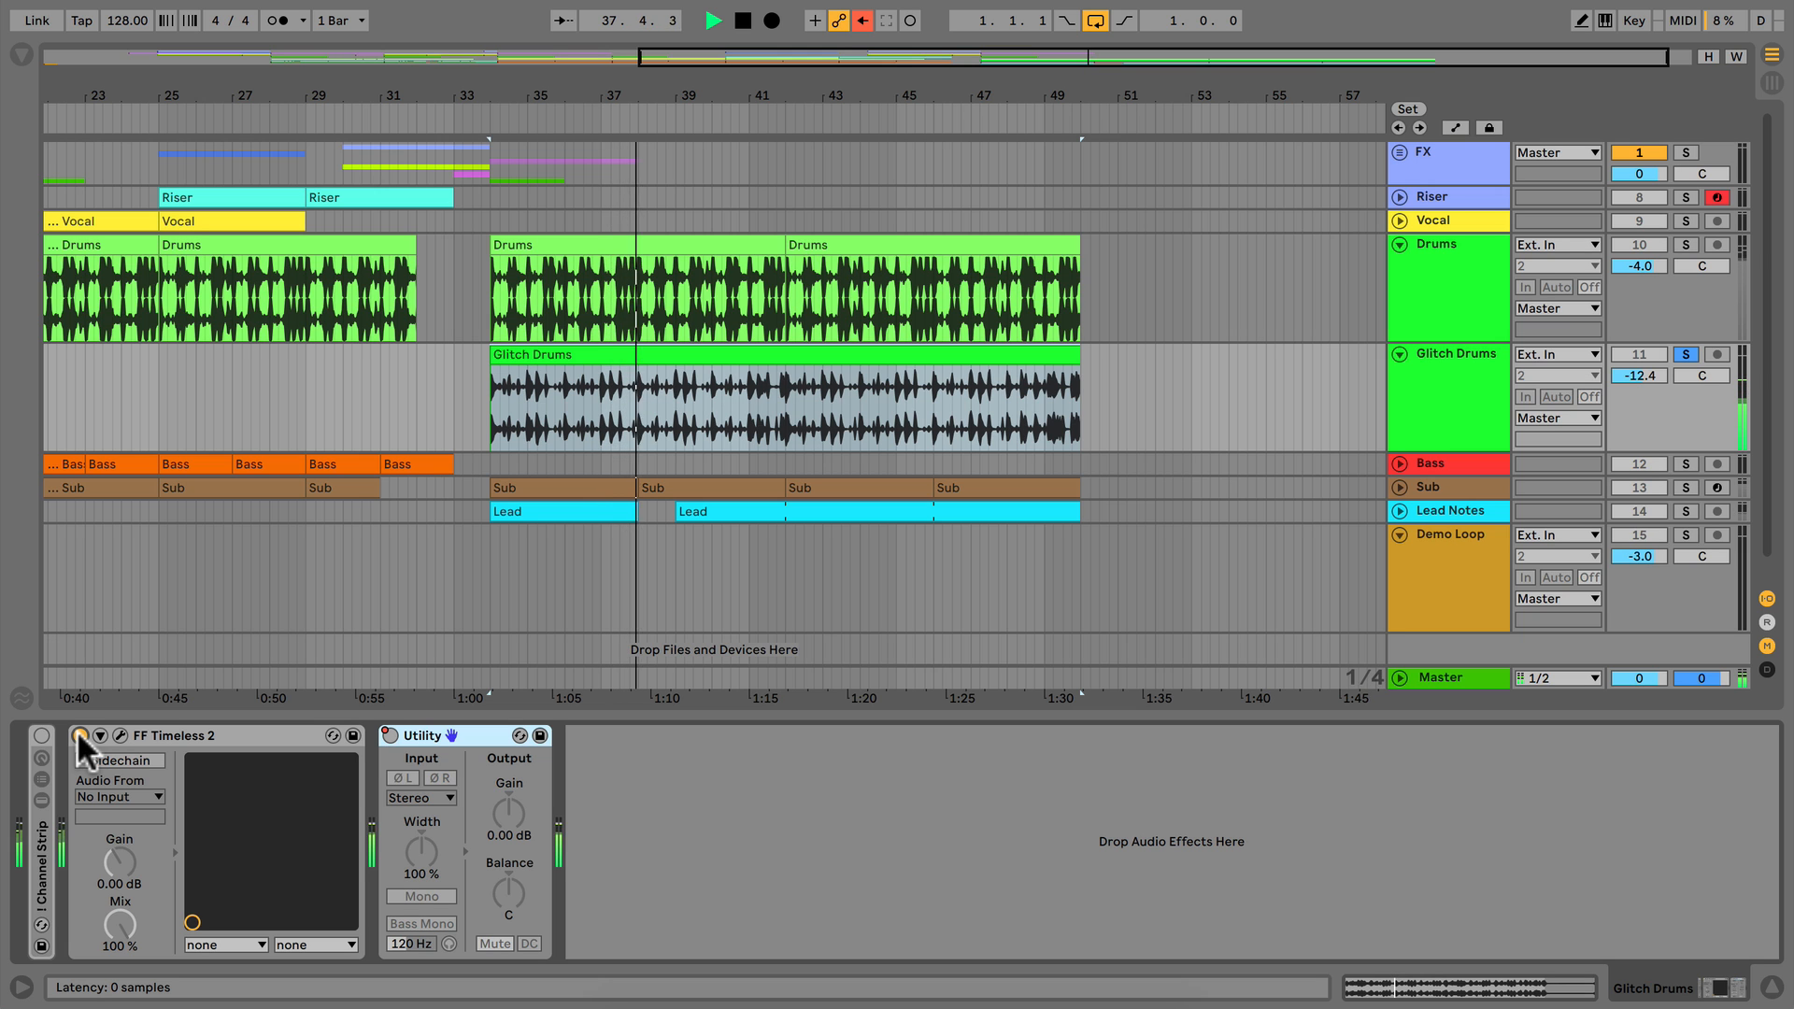
- Inspect the modulation settings in the Glitch Drums track's Timeless 2, close its window and unsolo the track during playback
left_click(120, 735)
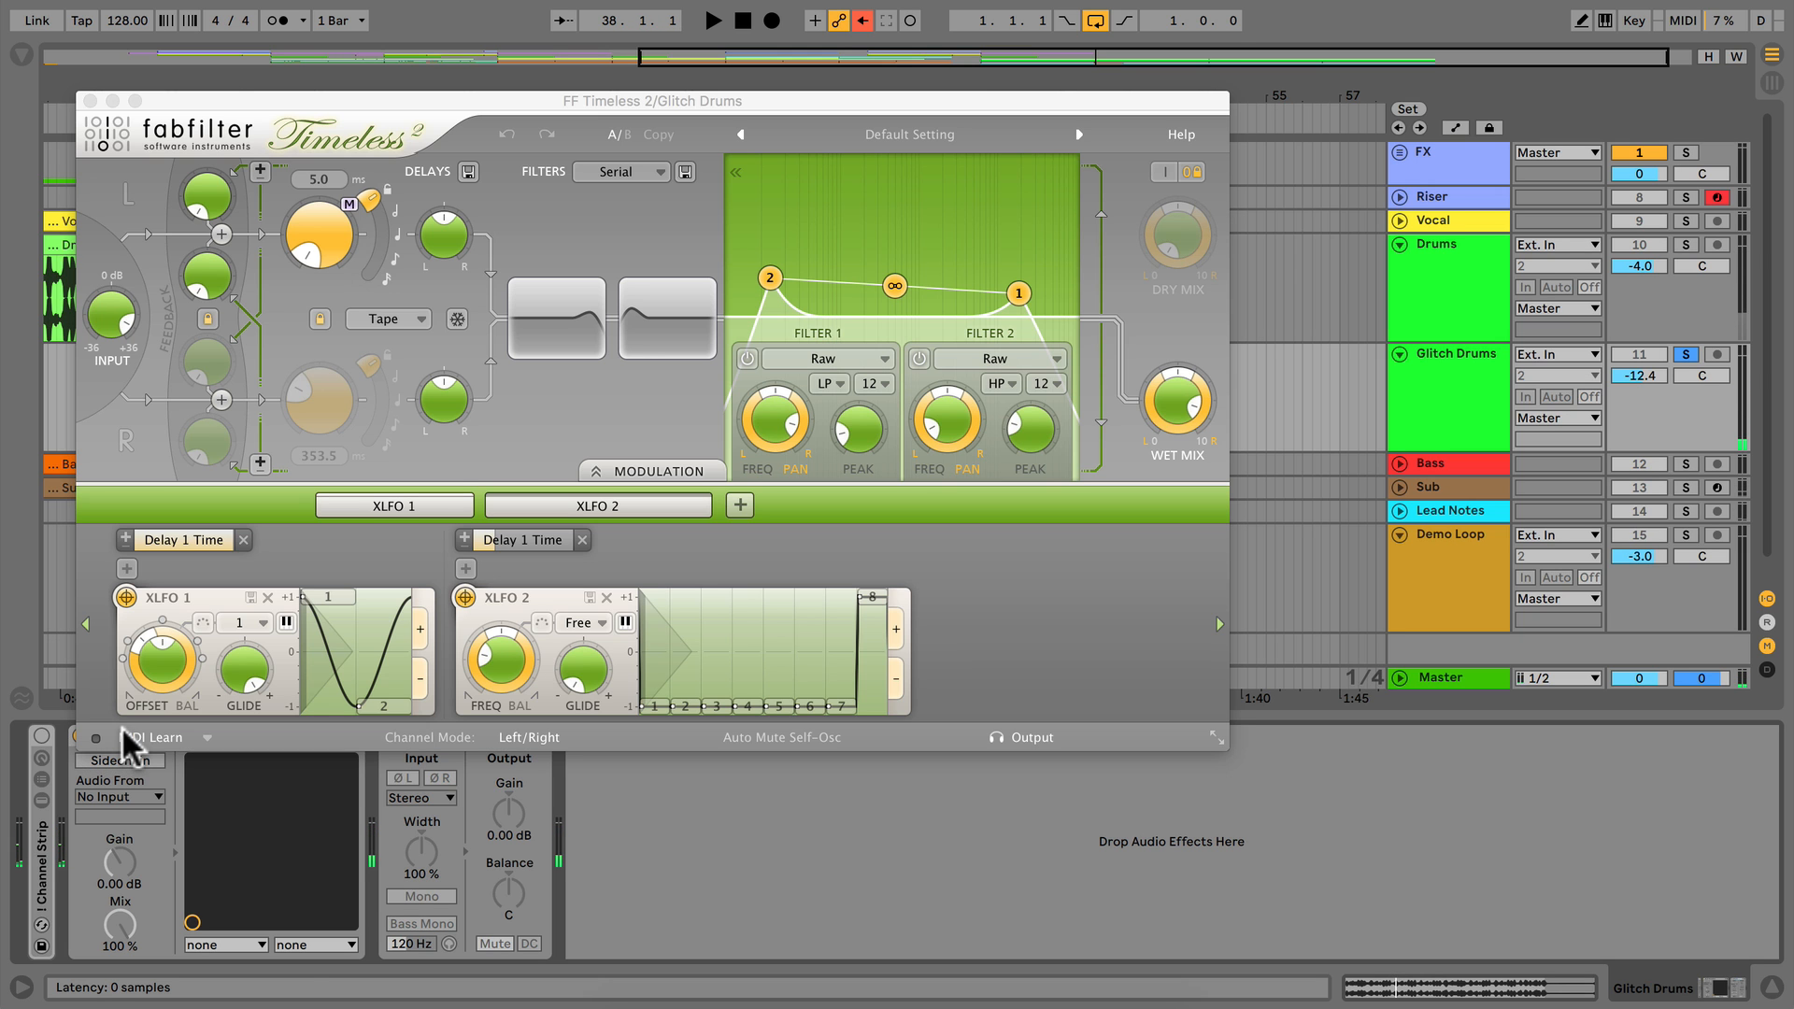
left_click_drag(240, 112, 361, 48)
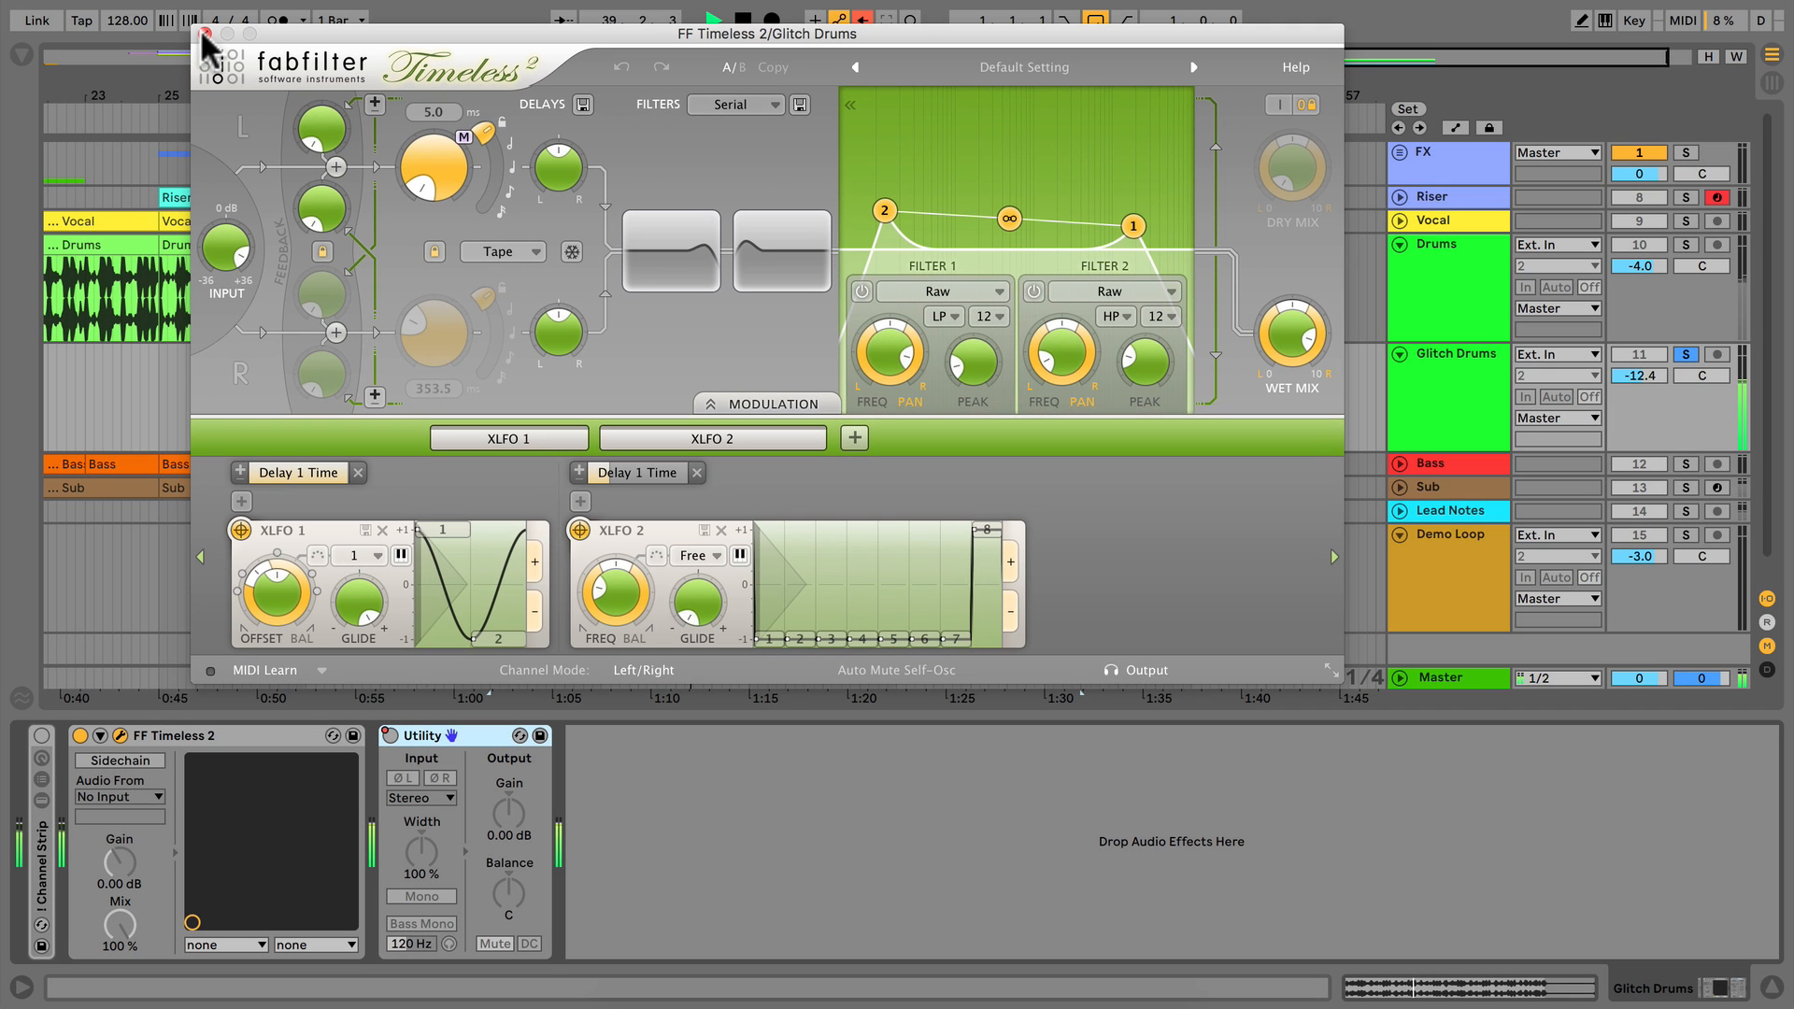
left_click(204, 33)
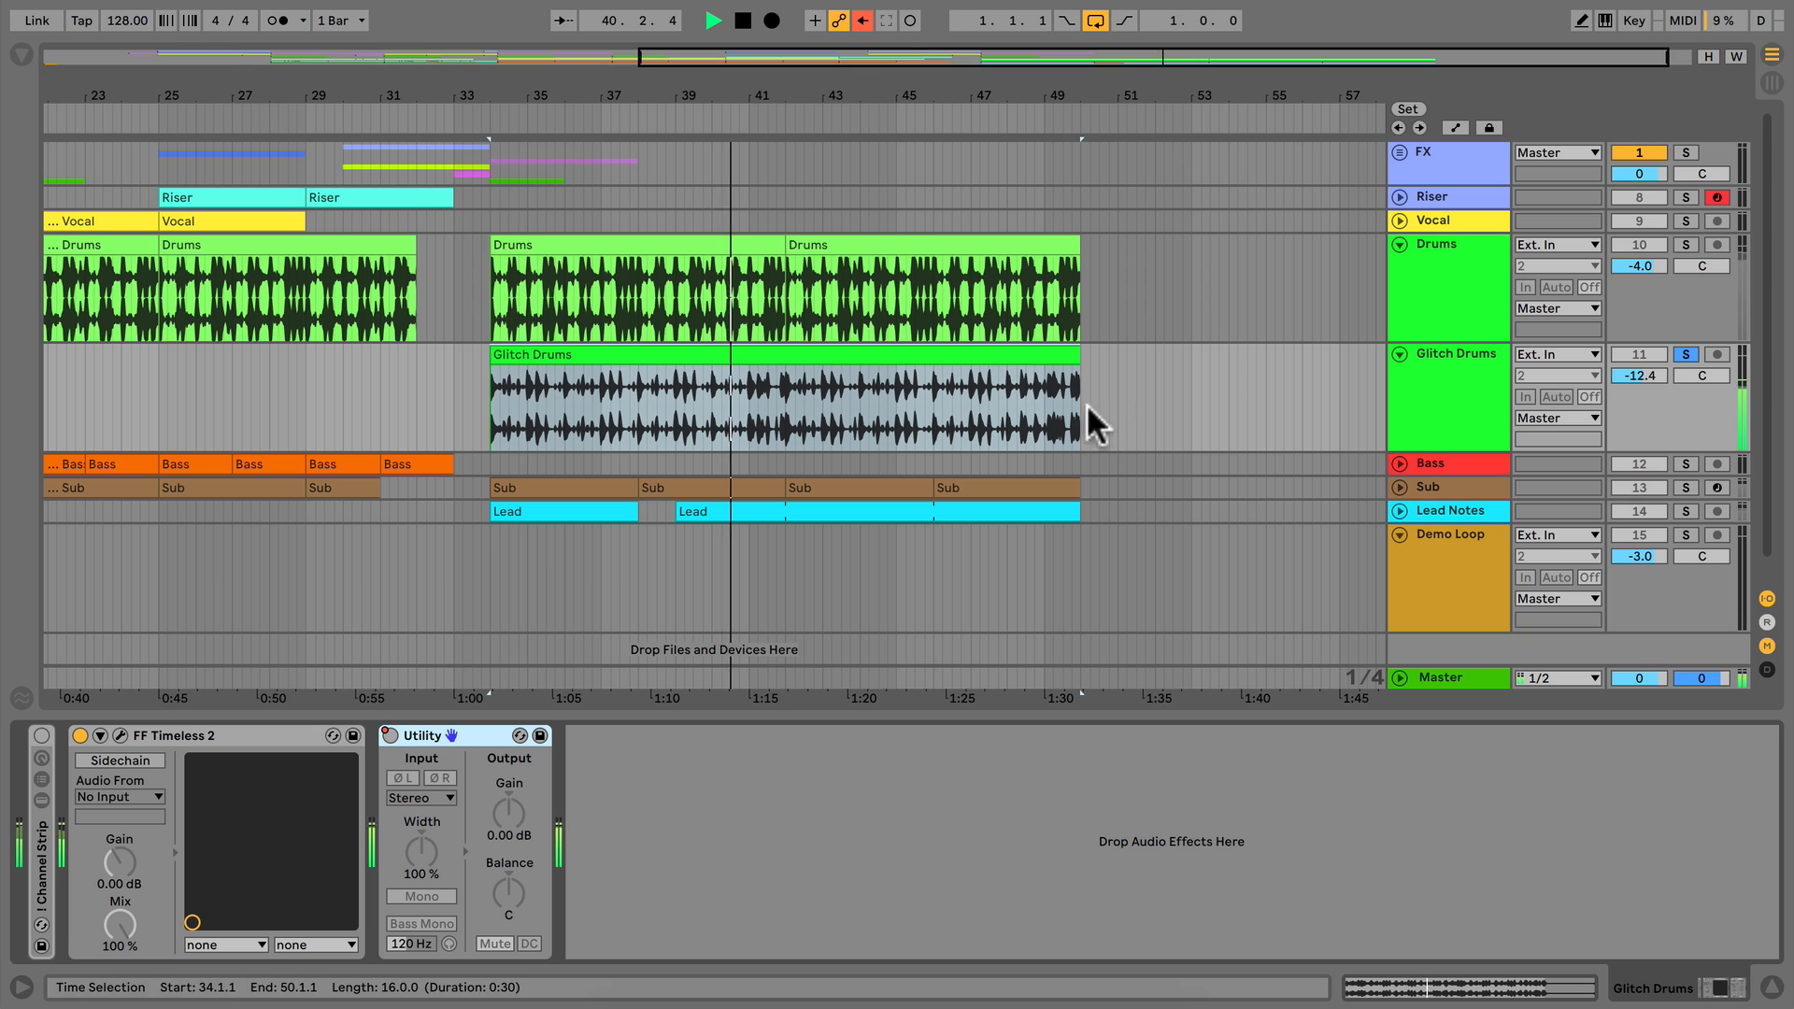
left_click(1690, 350)
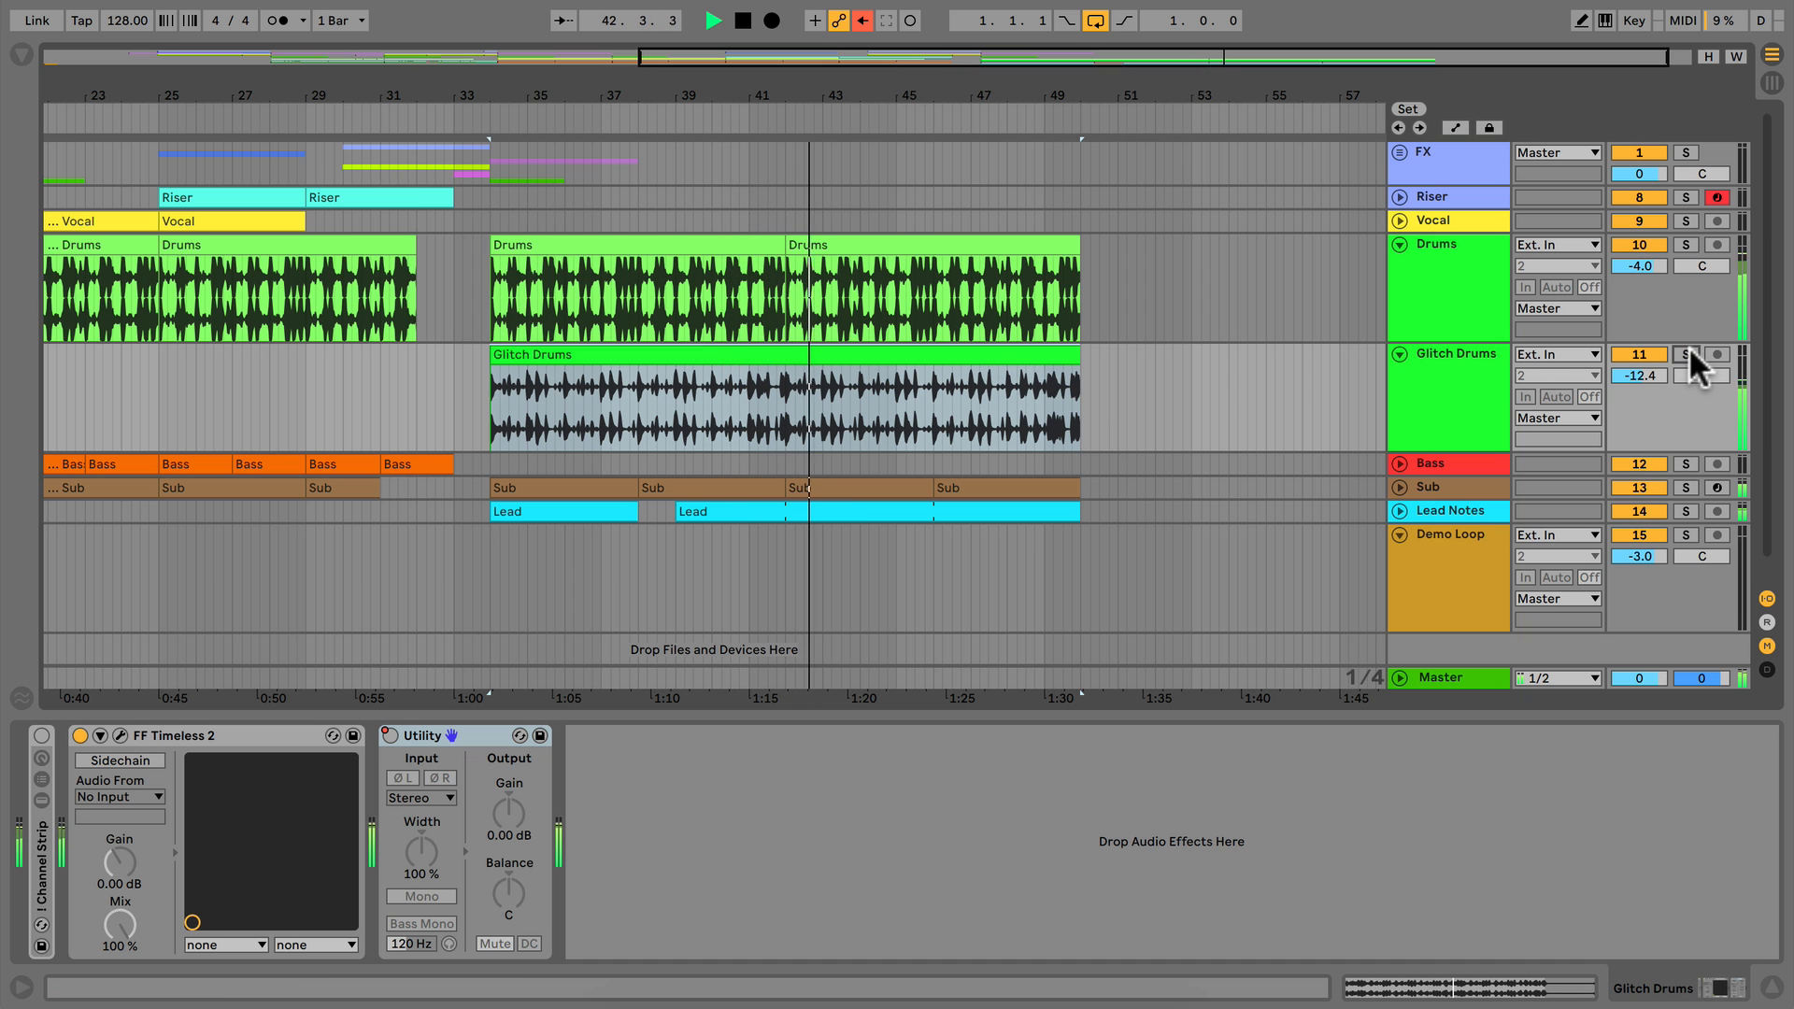